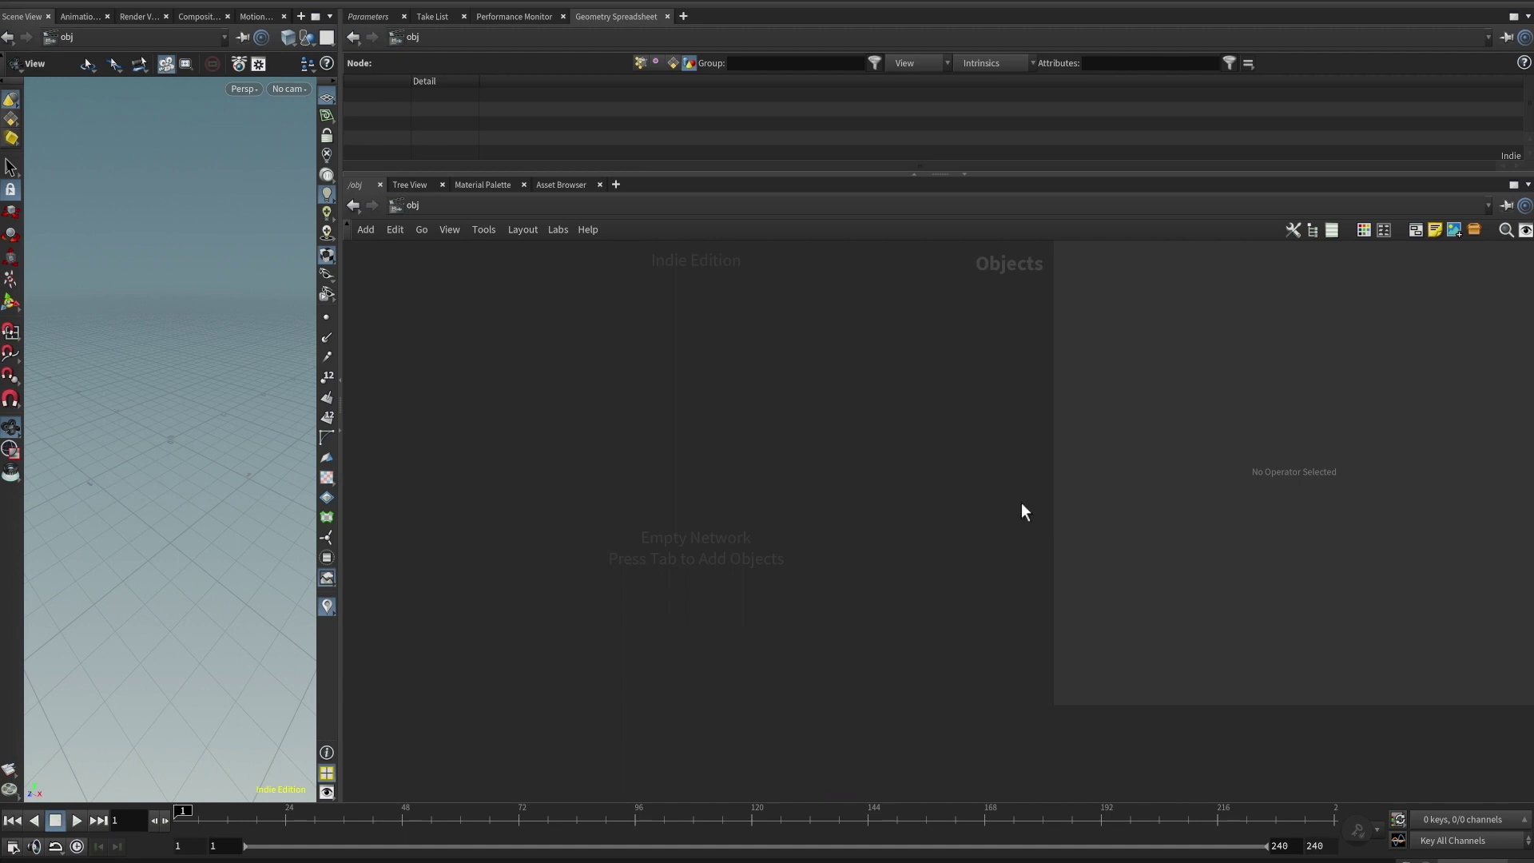
Inspect the libraries of the current HIP file in the Asset Manager for the kevfx_keyframe_cache asset, and close the manager
{"action": "left_click", "coordinate": [272, 2]}
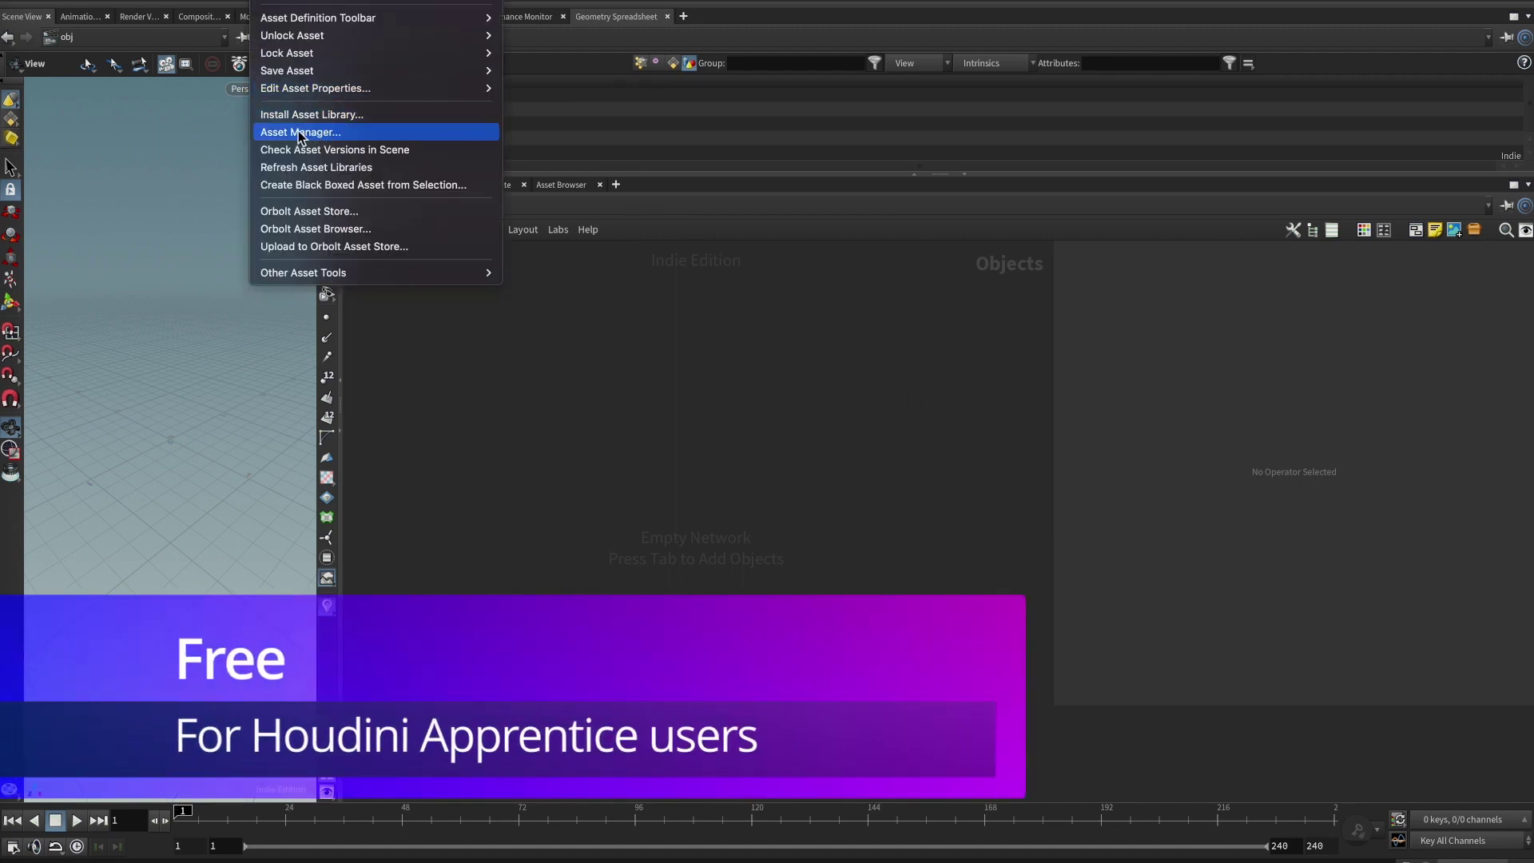
{"action": "left_click", "coordinate": [288, 132]}
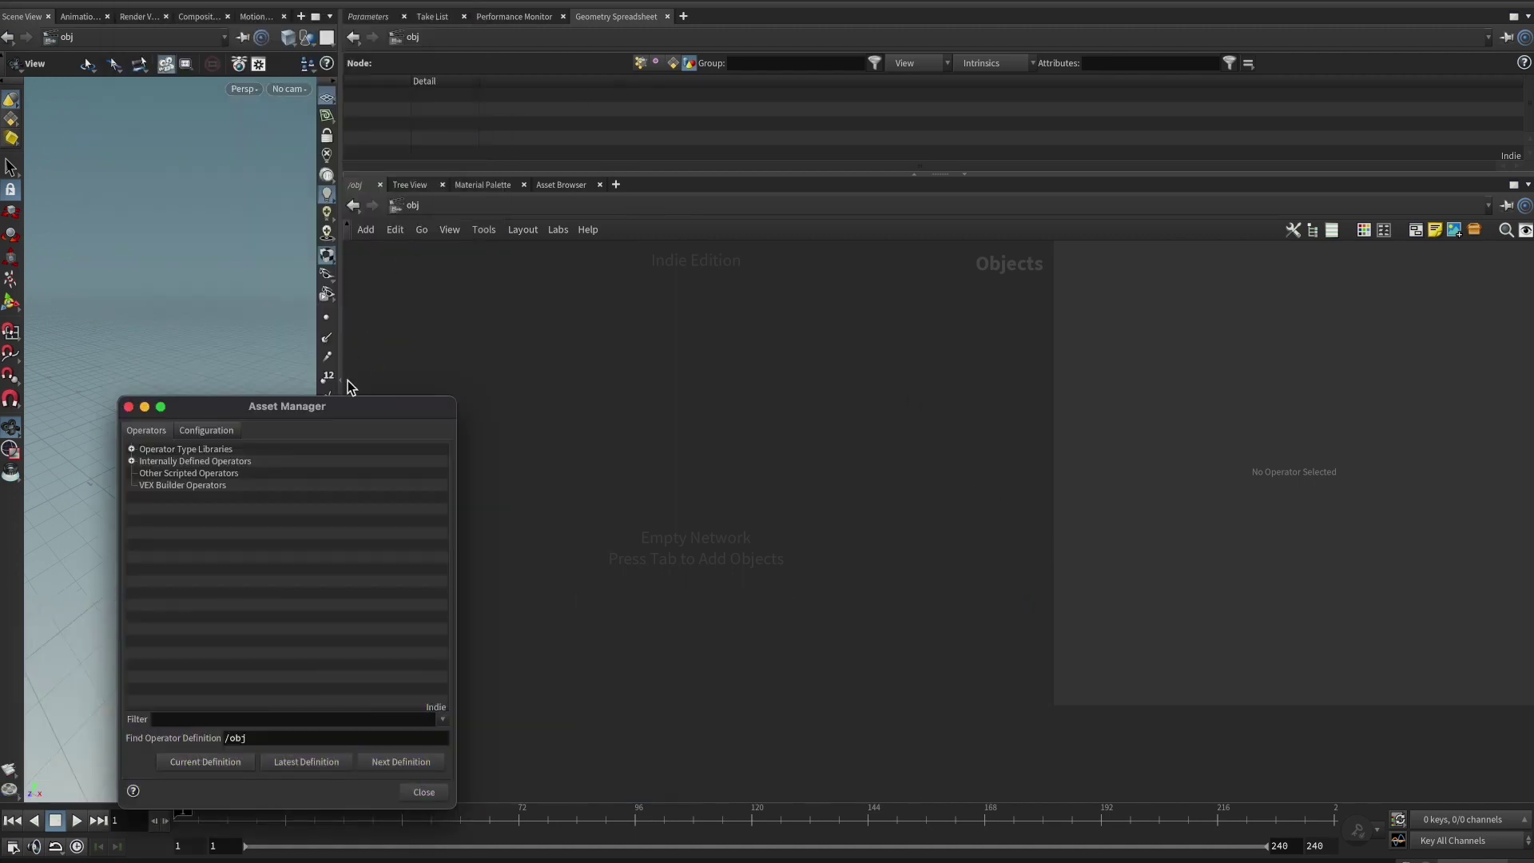
{"action": "left_click", "coordinate": [449, 299]}
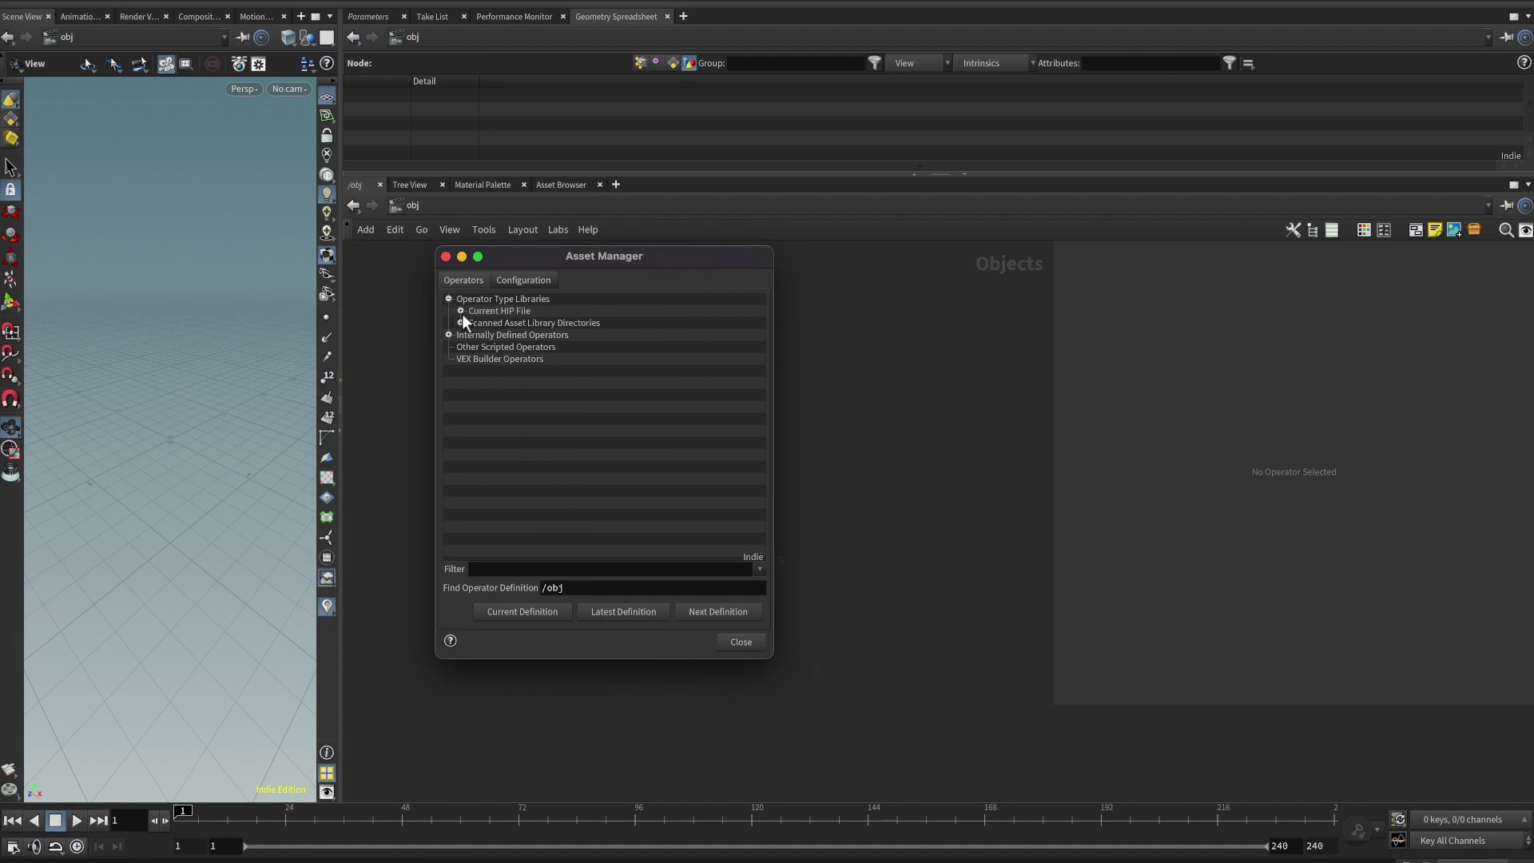
{"action": "left_click", "coordinate": [460, 311]}
{"action": "left_click", "coordinate": [571, 485]}
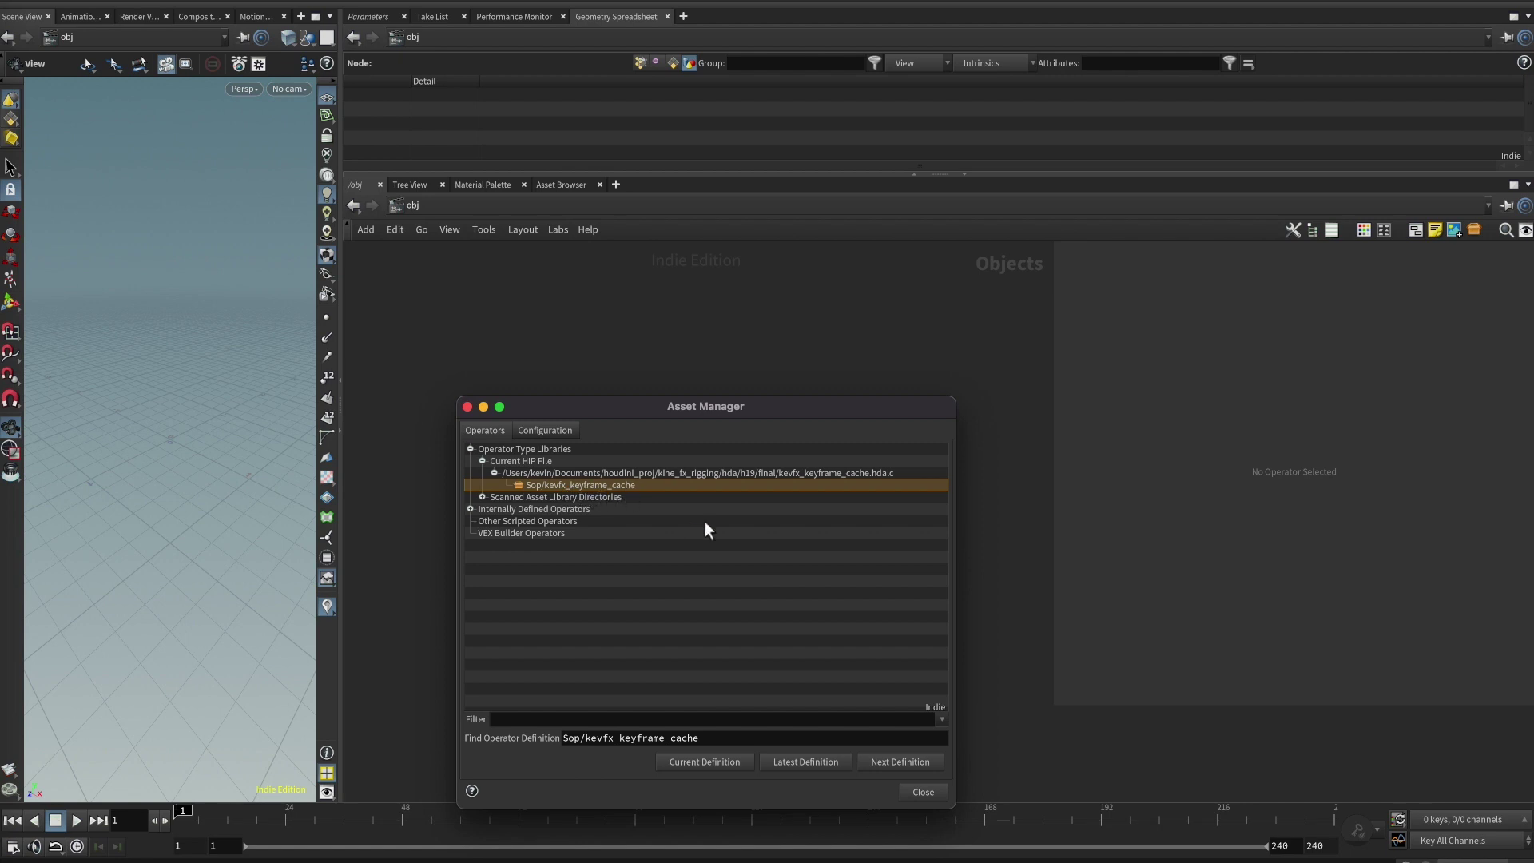
{"action": "left_click", "coordinate": [923, 792]}
Create a Geometry object in the empty object network and go inside it
{"action": "key", "text": "Tab"}
{"action": "type", "text": "geo"}
{"action": "key", "text": "Return"}
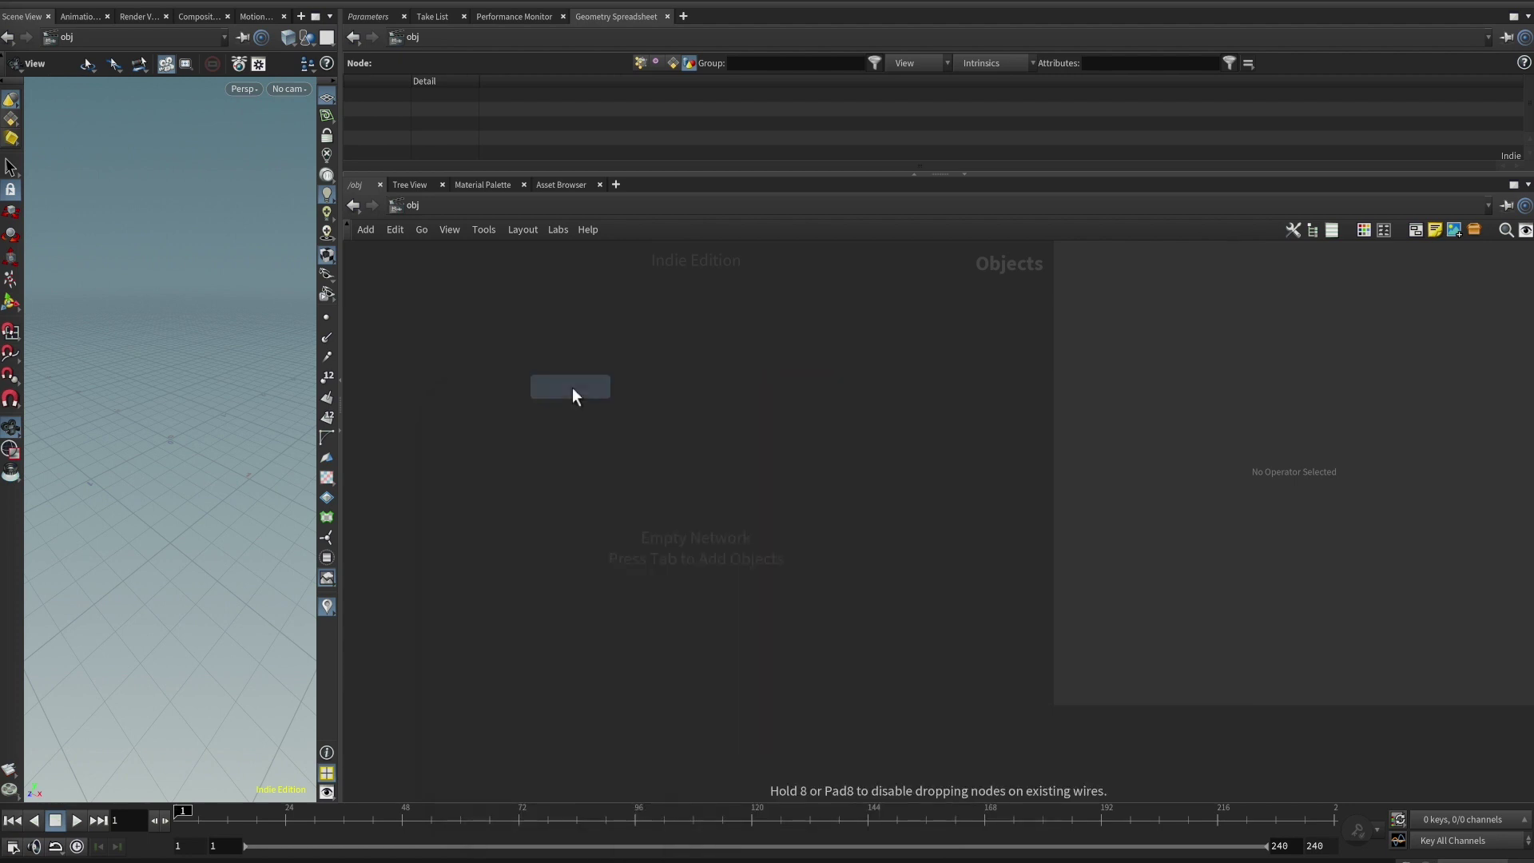
{"action": "left_click", "coordinate": [572, 387]}
{"action": "double_click", "coordinate": [568, 401]}
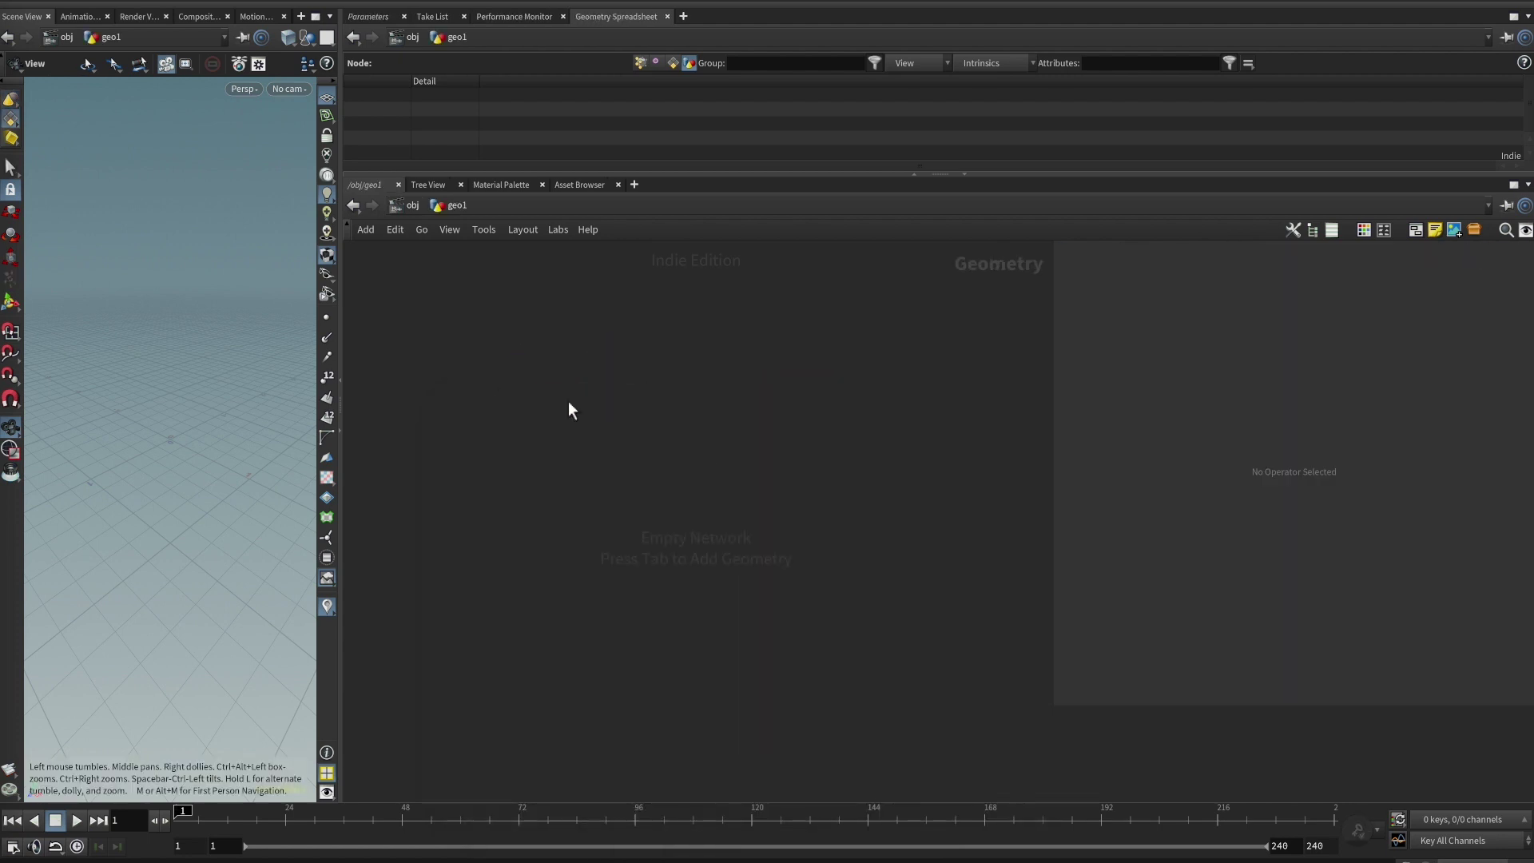
Add a Kevfx Keyframe Cache digital asset node to the geometry network
{"action": "key", "text": "Tab"}
{"action": "mouse_move", "coordinate": [592, 209]}
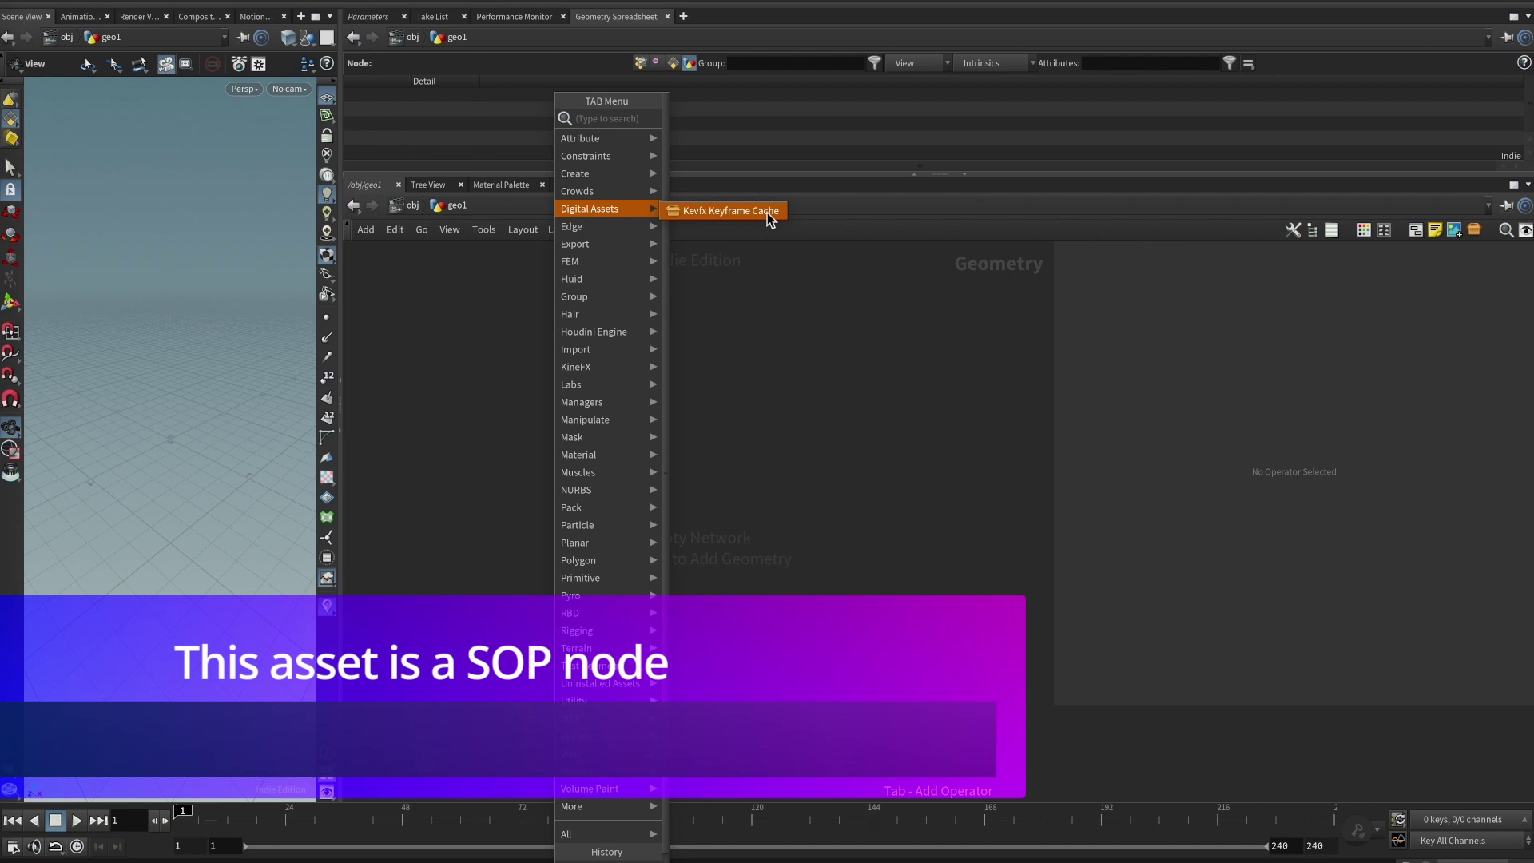
{"action": "left_click", "coordinate": [700, 215]}
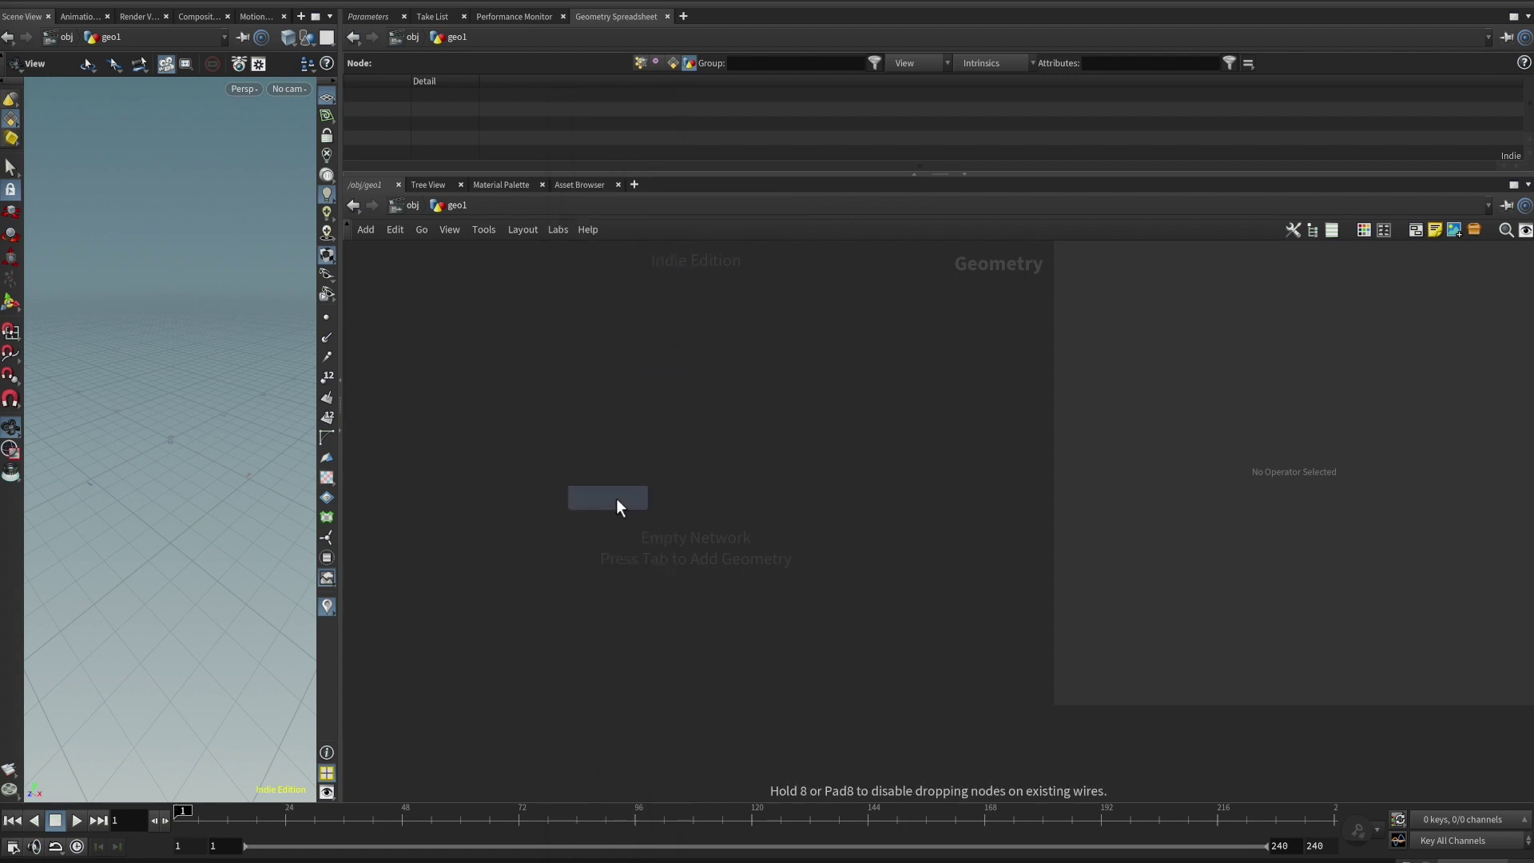
{"action": "left_click", "coordinate": [795, 399]}
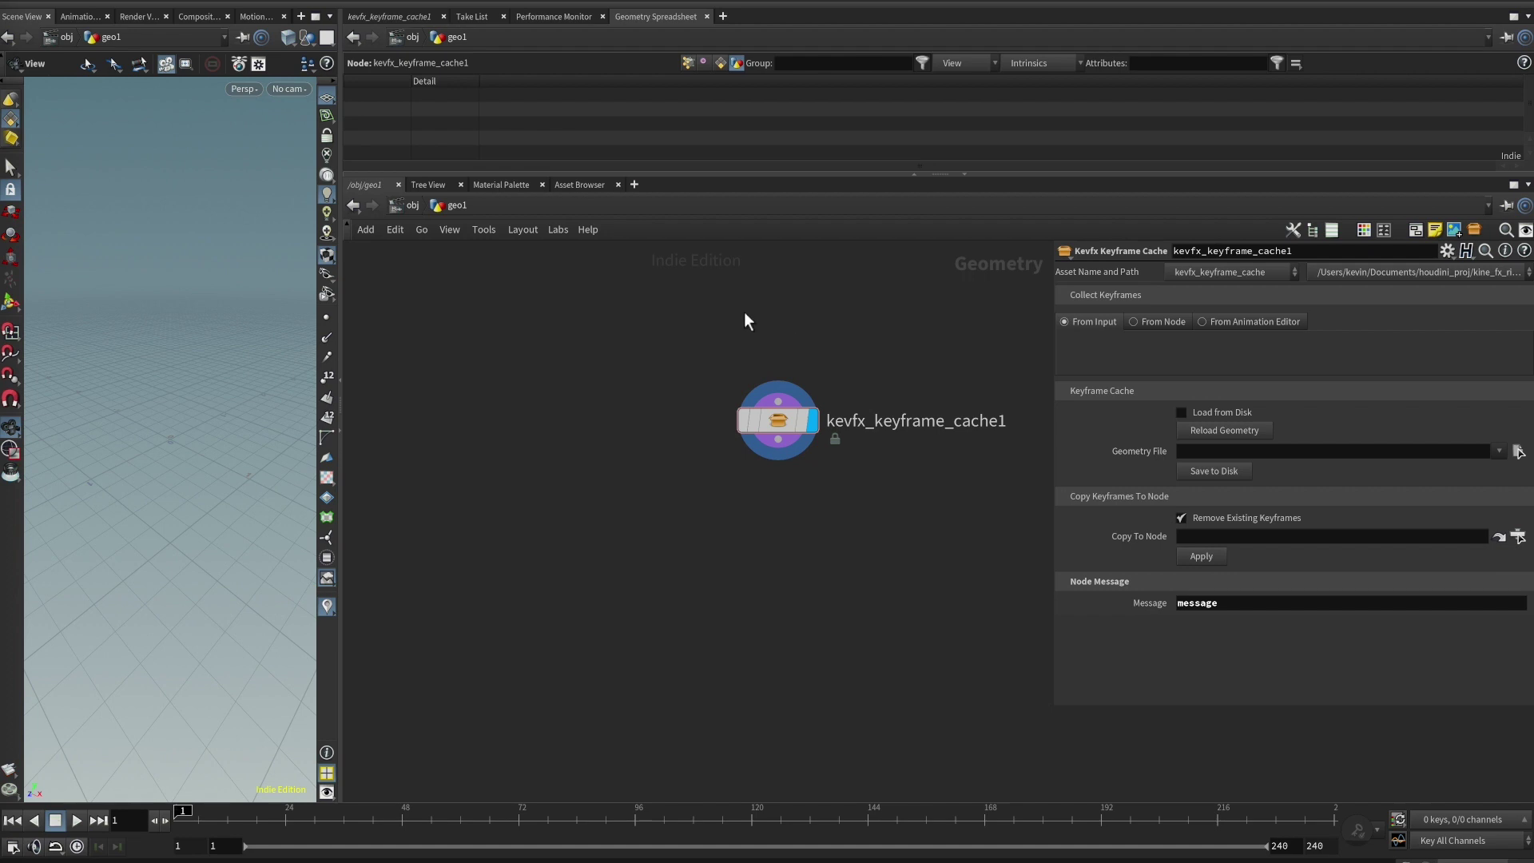
{"action": "scroll", "coordinate": [744, 620], "scroll_direction": "down", "scroll_amount": 3}
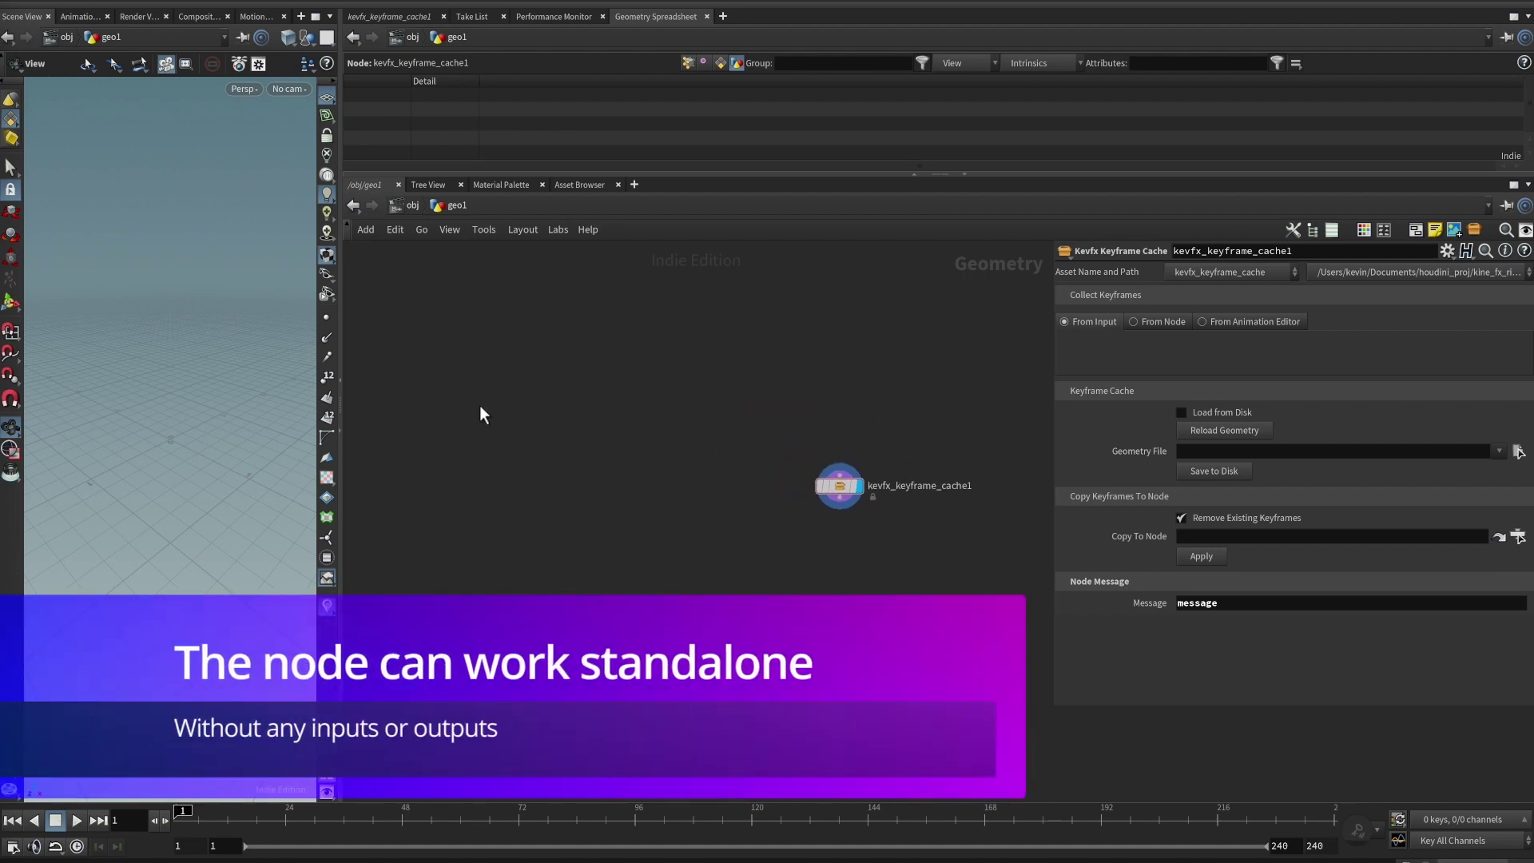
Add a Box node in the empty area away from the keyframe cache node
{"action": "key", "text": "Tab"}
{"action": "type", "text": "box"}
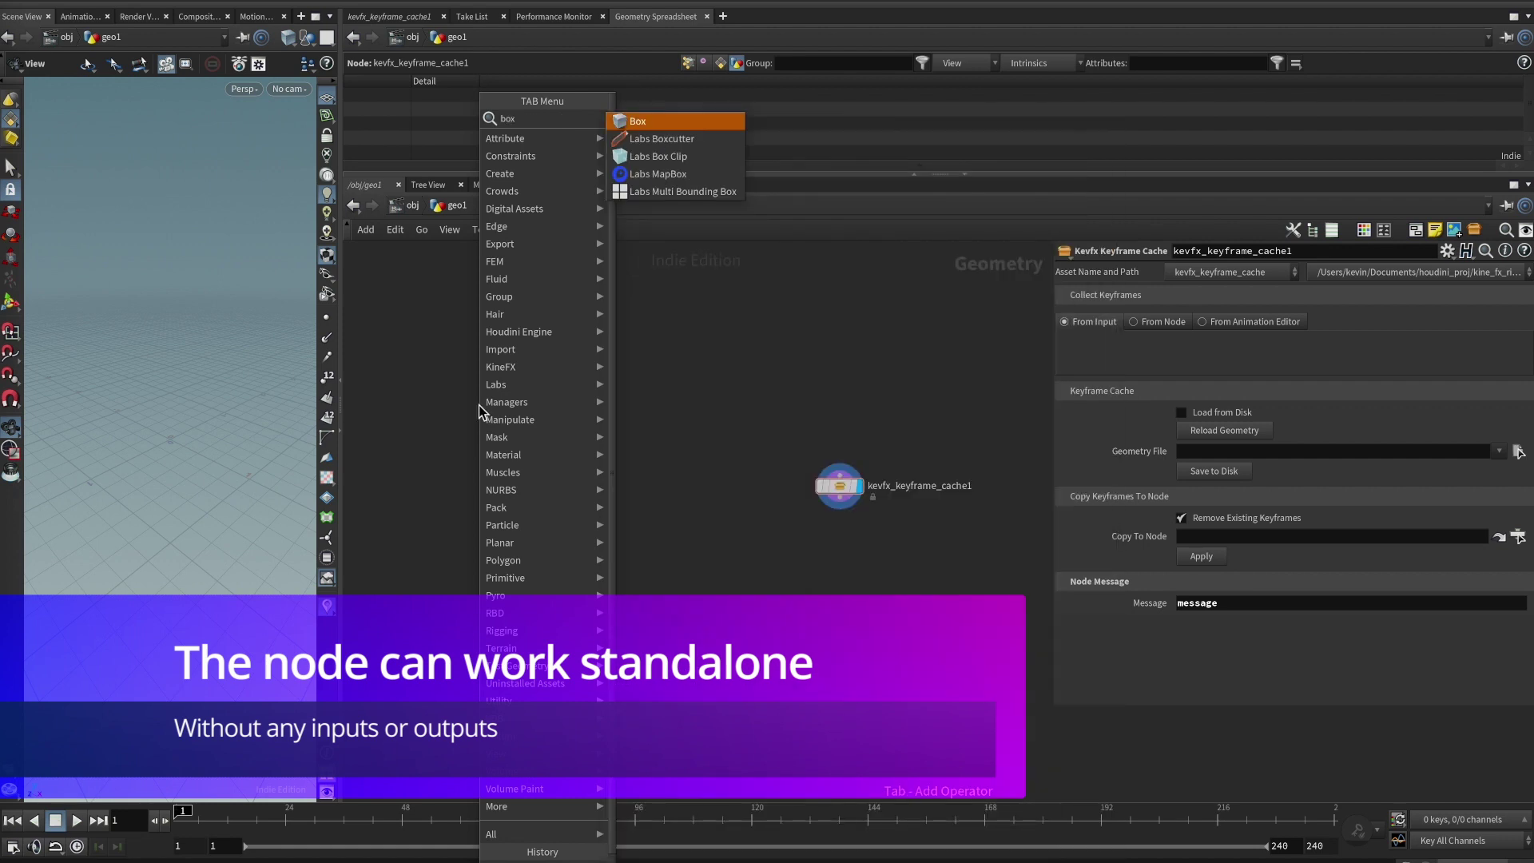
{"action": "key", "text": "Return"}
{"action": "left_click", "coordinate": [473, 336]}
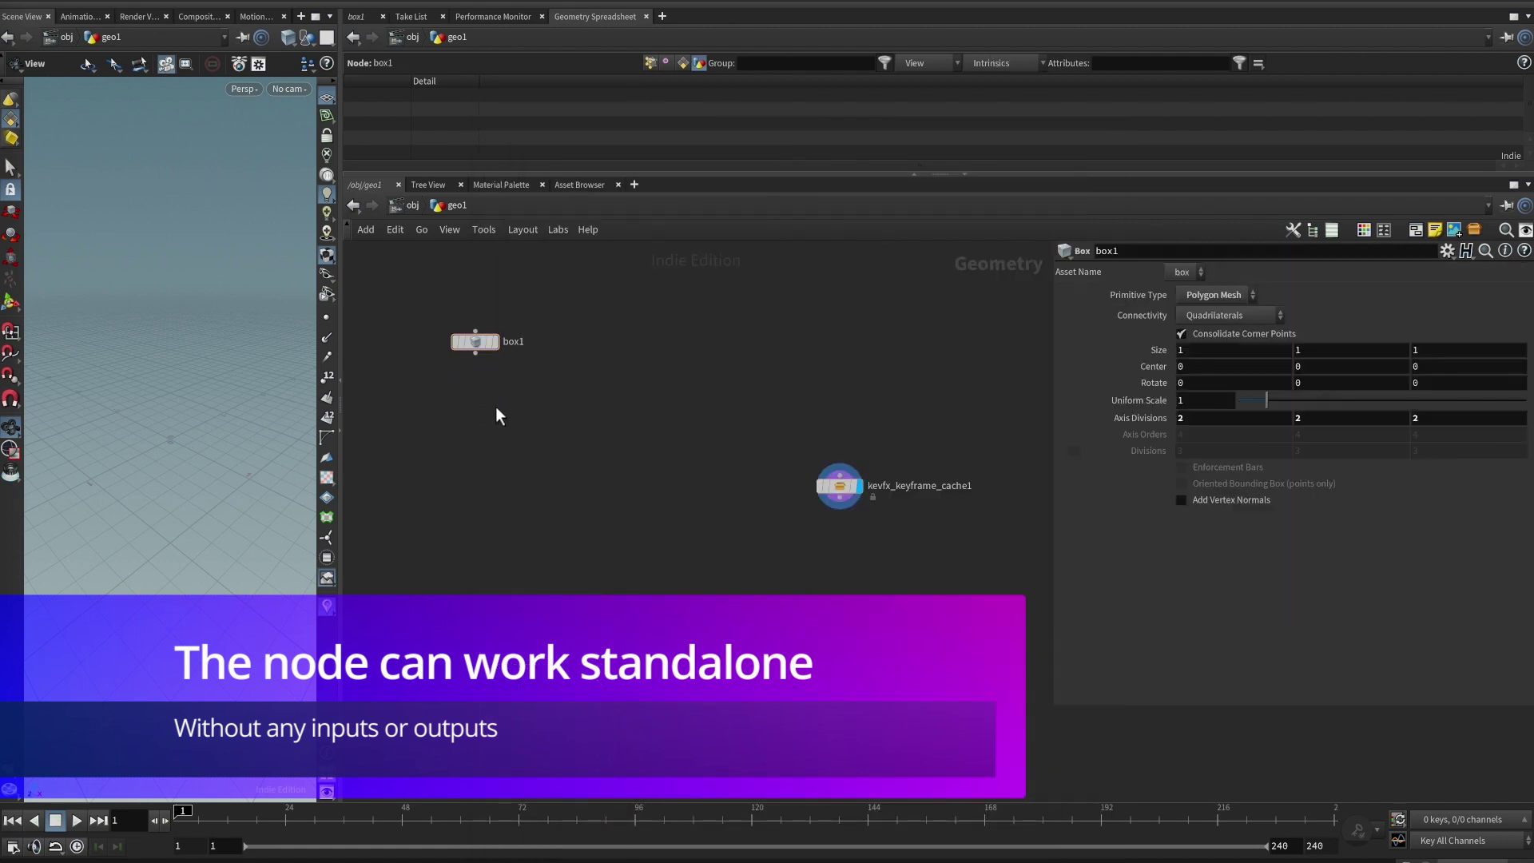
Add a Transform node wired to the box's output and display its result
{"action": "left_click", "coordinate": [475, 353]}
{"action": "key", "text": "Tab"}
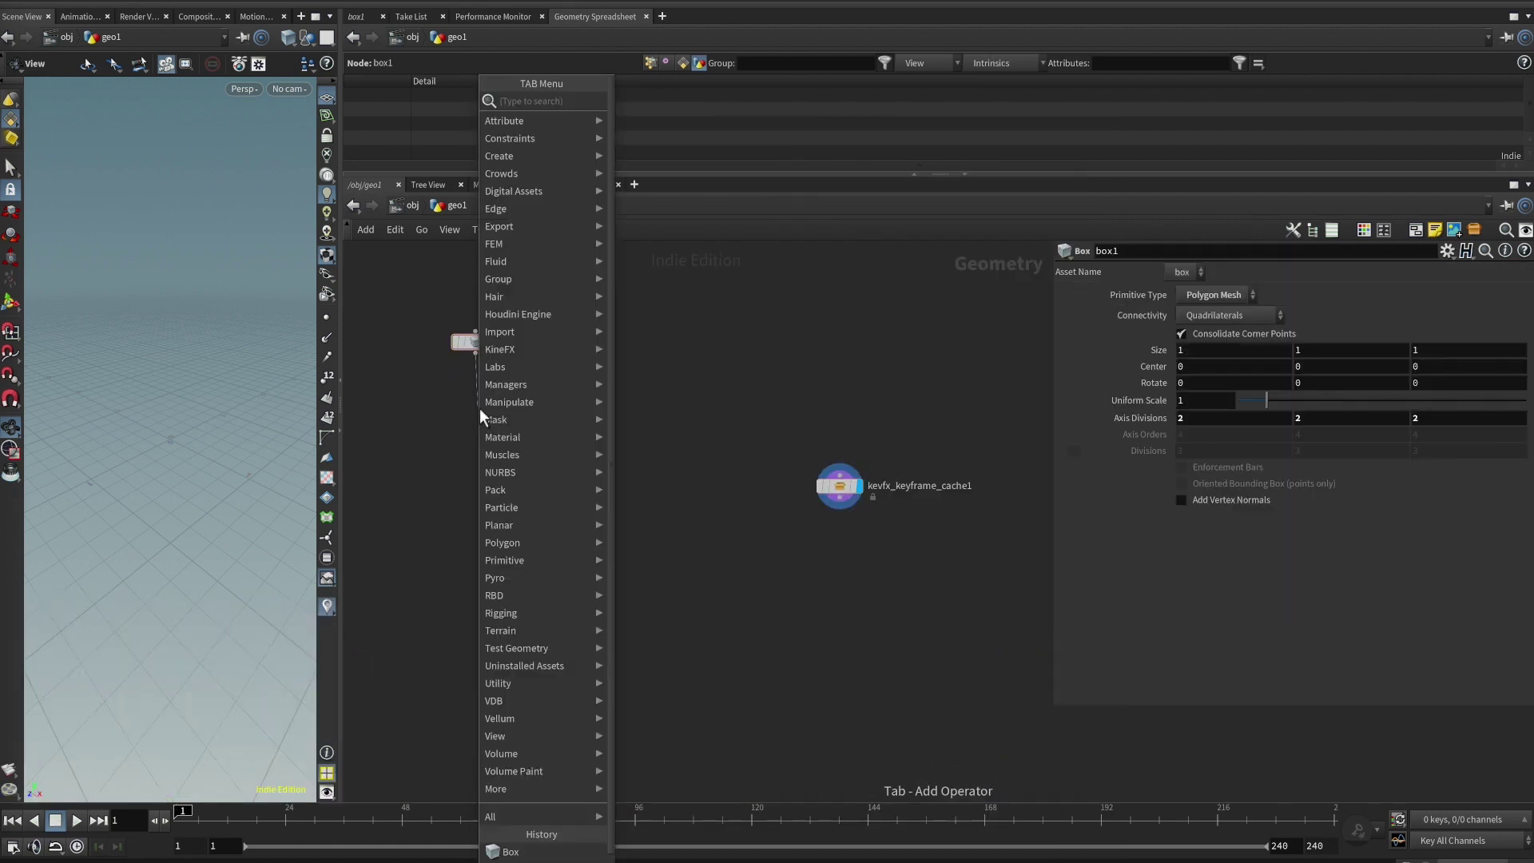
{"action": "type", "text": "xform"}
{"action": "key", "text": "Escape"}
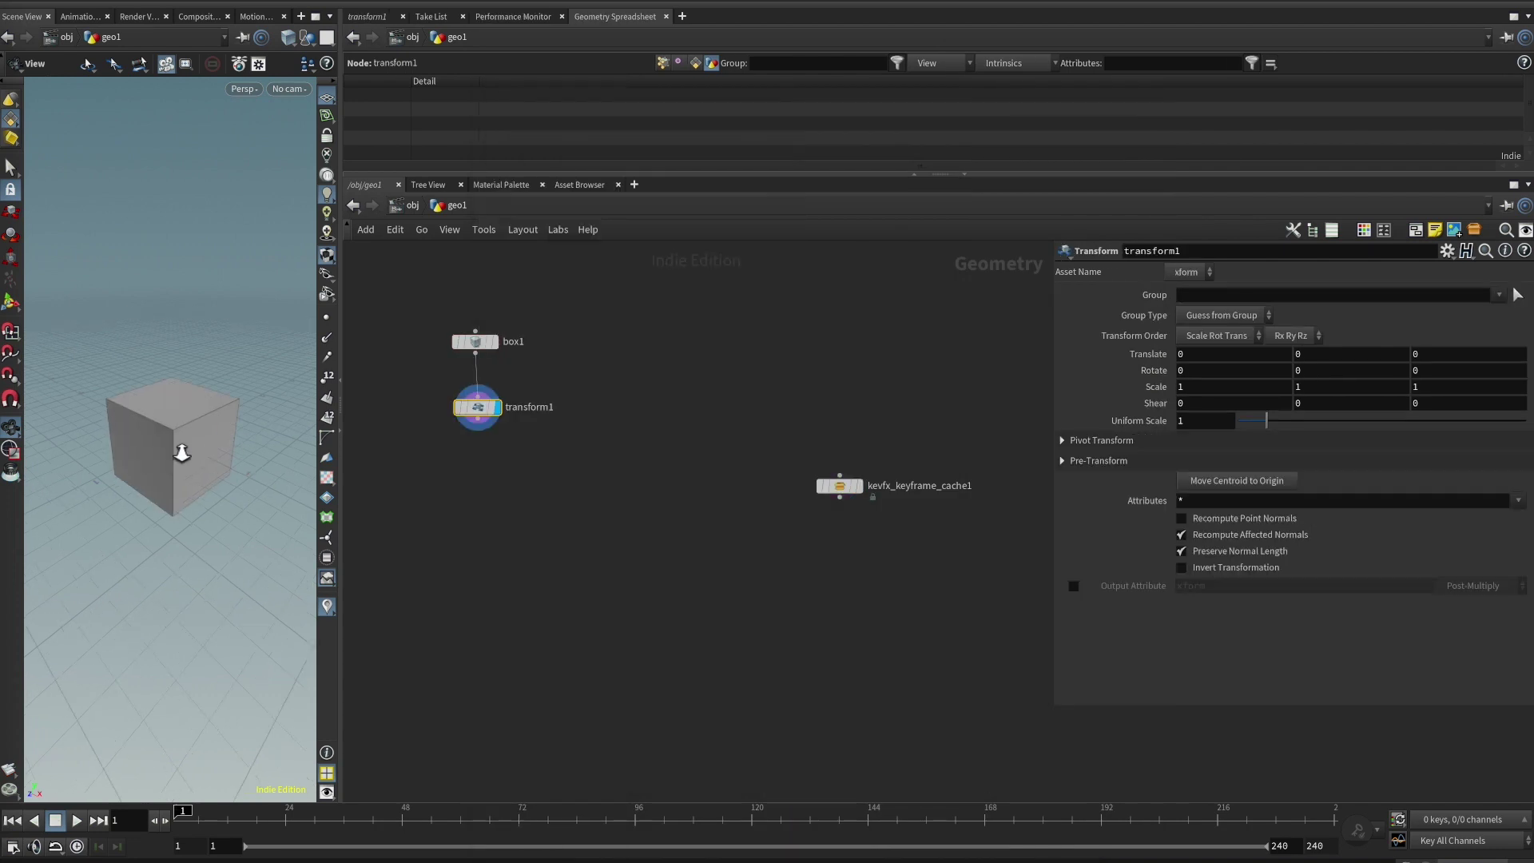
{"action": "scroll", "coordinate": [184, 448], "scroll_direction": "down", "scroll_amount": 3}
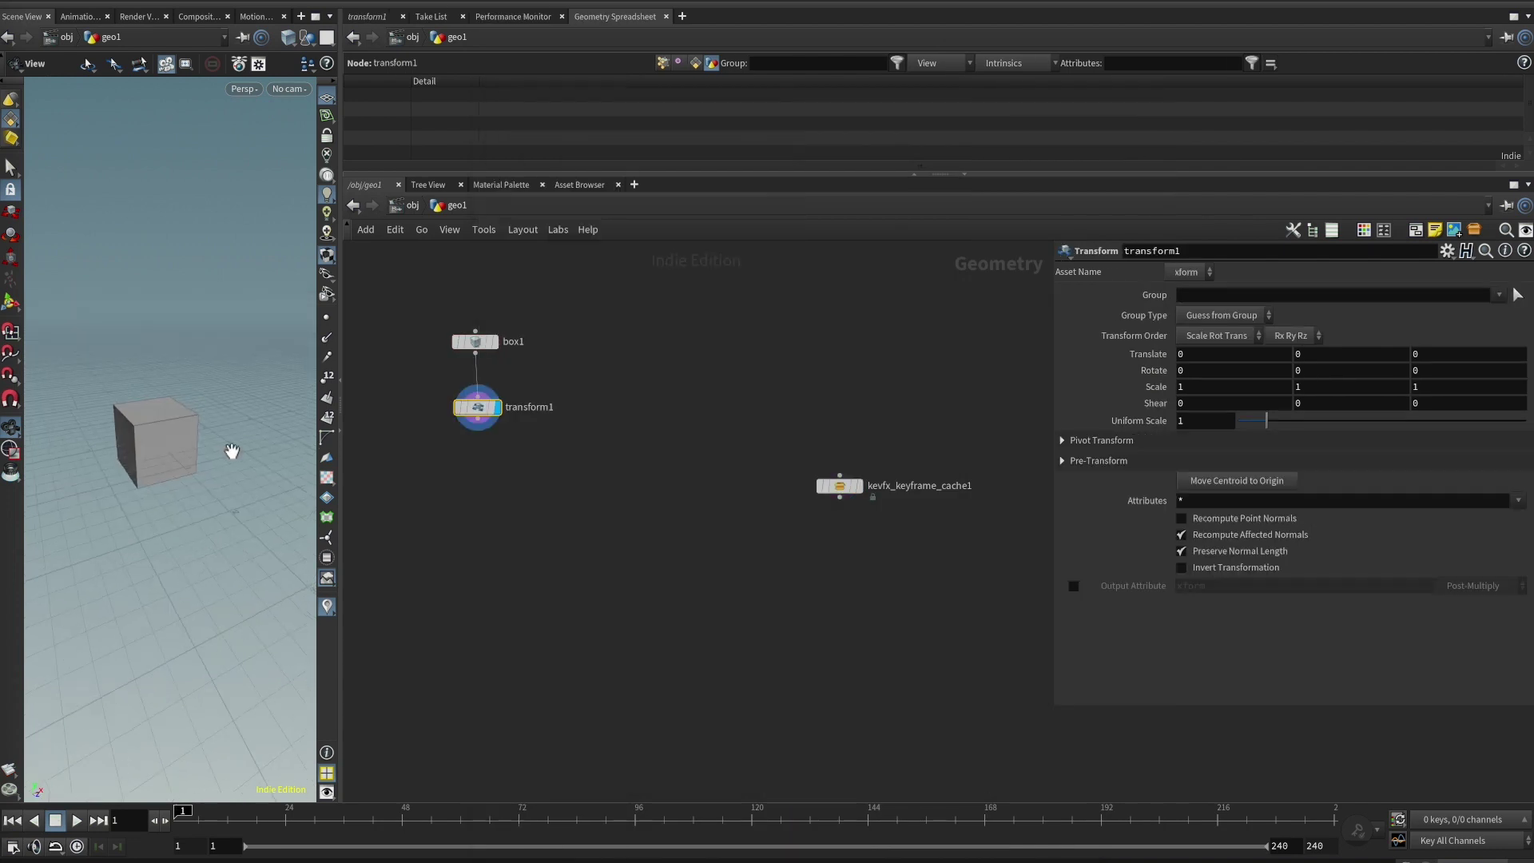
Set the viewport background color scheme to Dark in the display options
{"action": "key", "text": "d"}
{"action": "left_click", "coordinate": [437, 320]}
{"action": "left_click", "coordinate": [124, 345]}
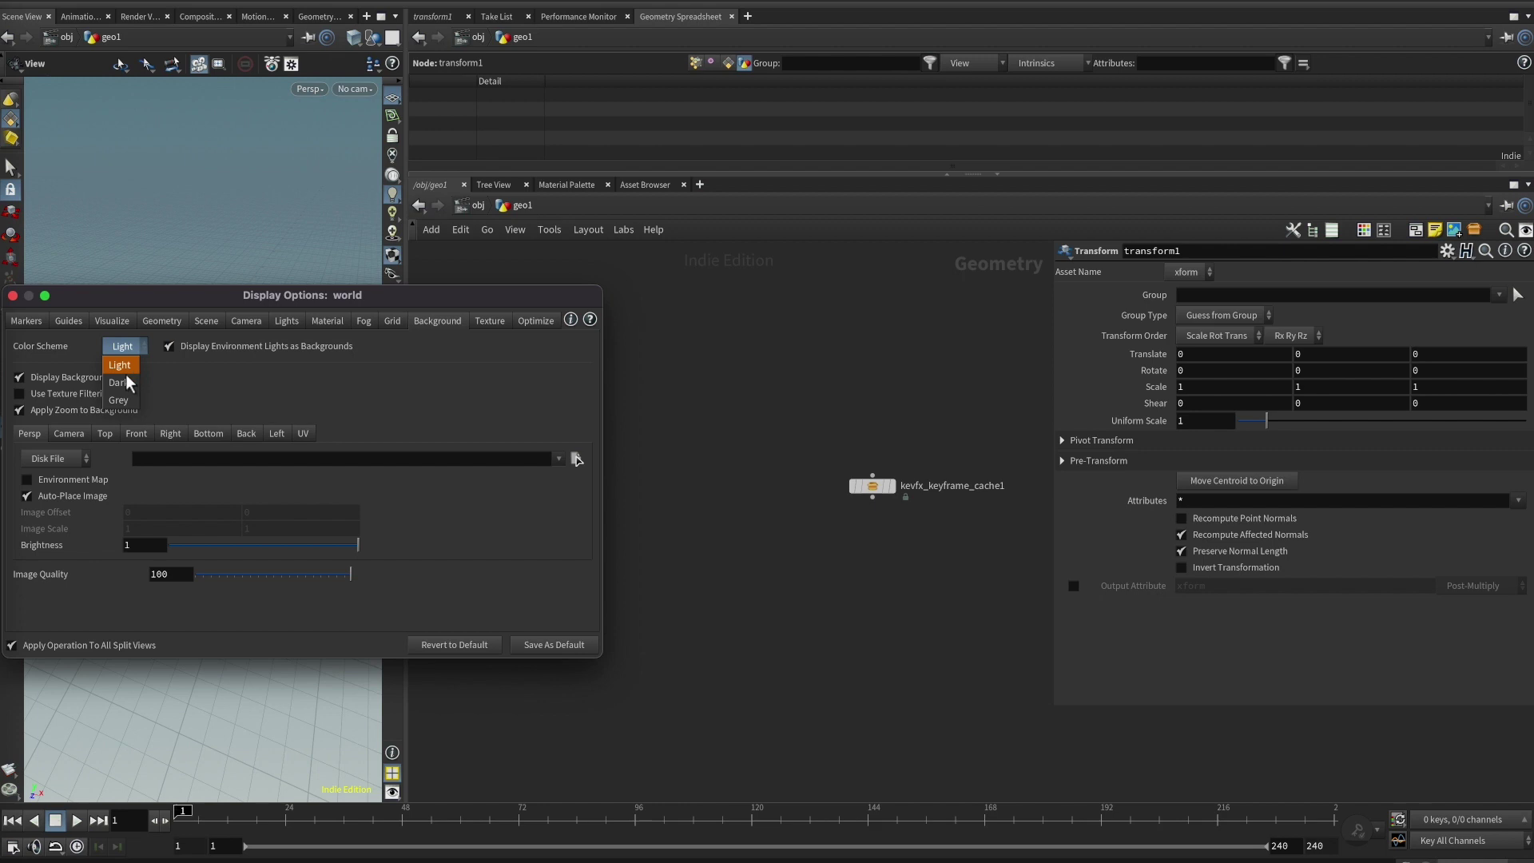
{"action": "left_click", "coordinate": [121, 381]}
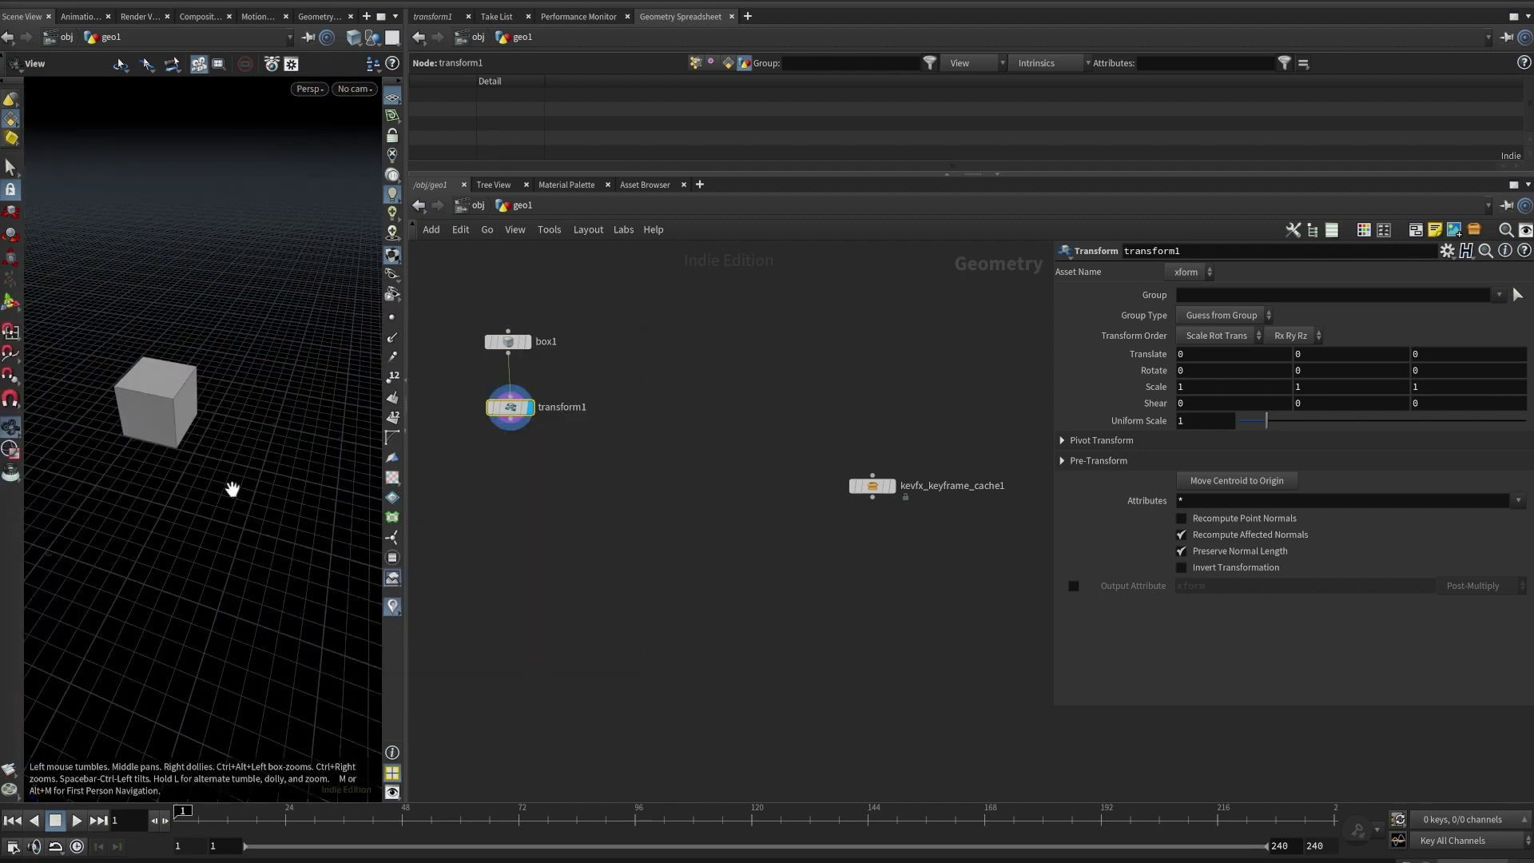
{"action": "scroll", "coordinate": [243, 491], "scroll_direction": "down", "scroll_amount": 2}
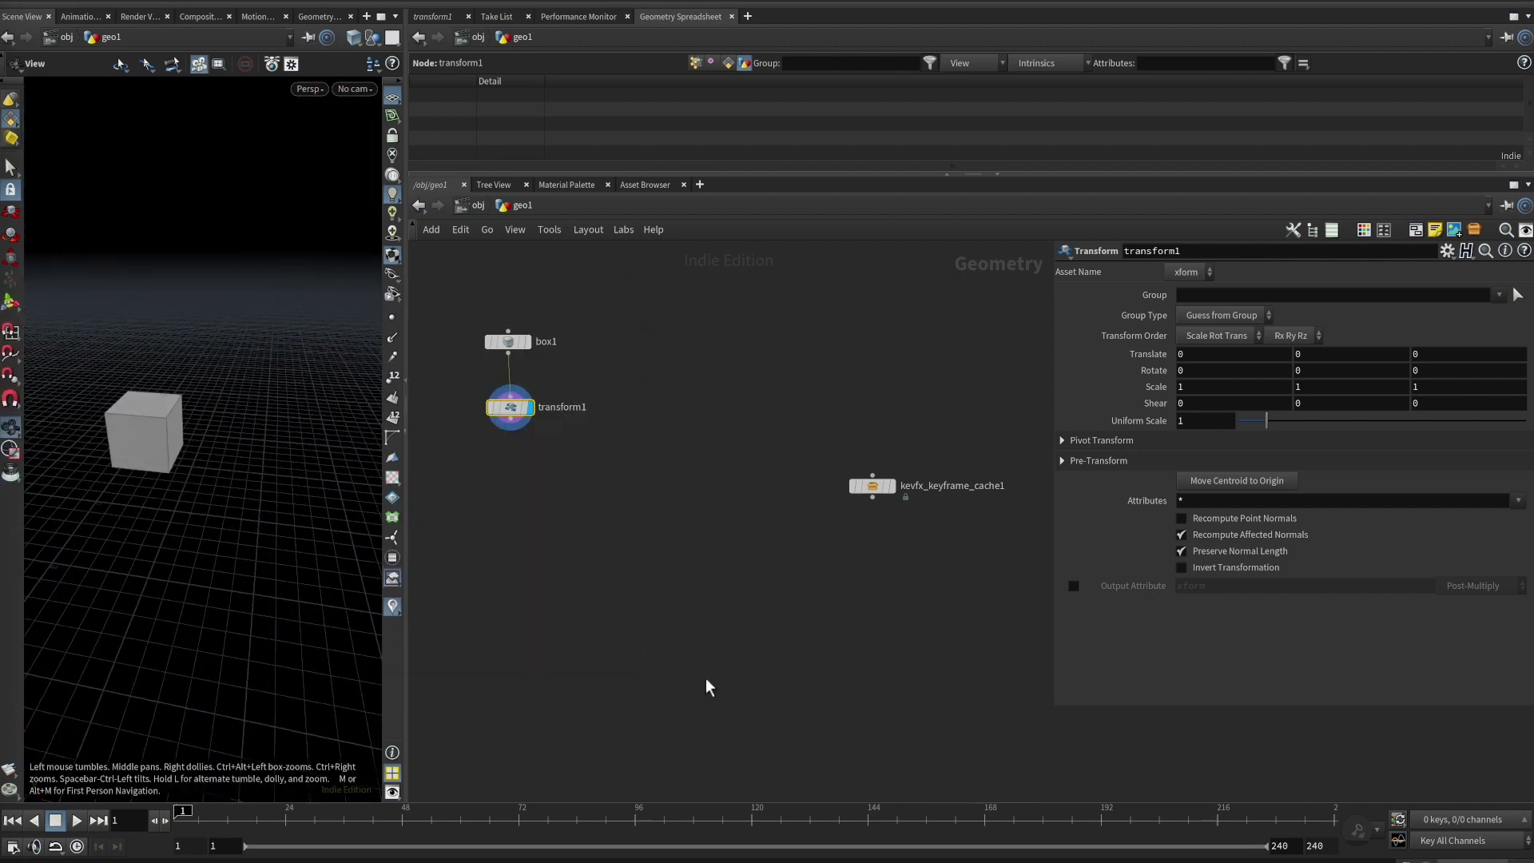
Keyframe the Translate and Rotate parameters of transform1 at frame 1
{"action": "mouse_move", "coordinate": [859, 495]}
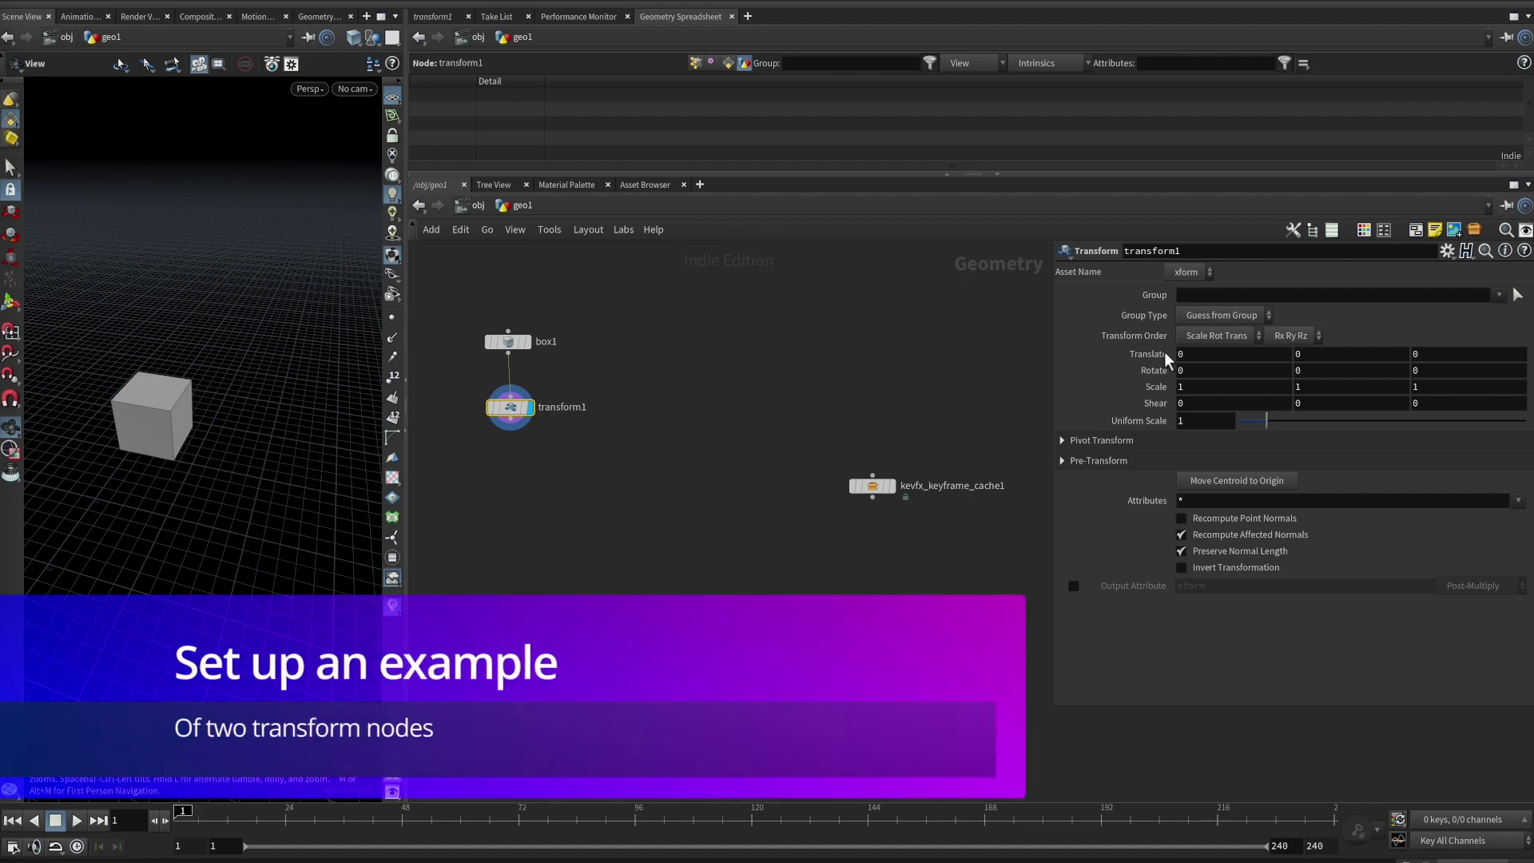
{"action": "left_click", "coordinate": [1165, 357], "text": "alt"}
{"action": "left_click", "coordinate": [1157, 373], "text": "alt"}
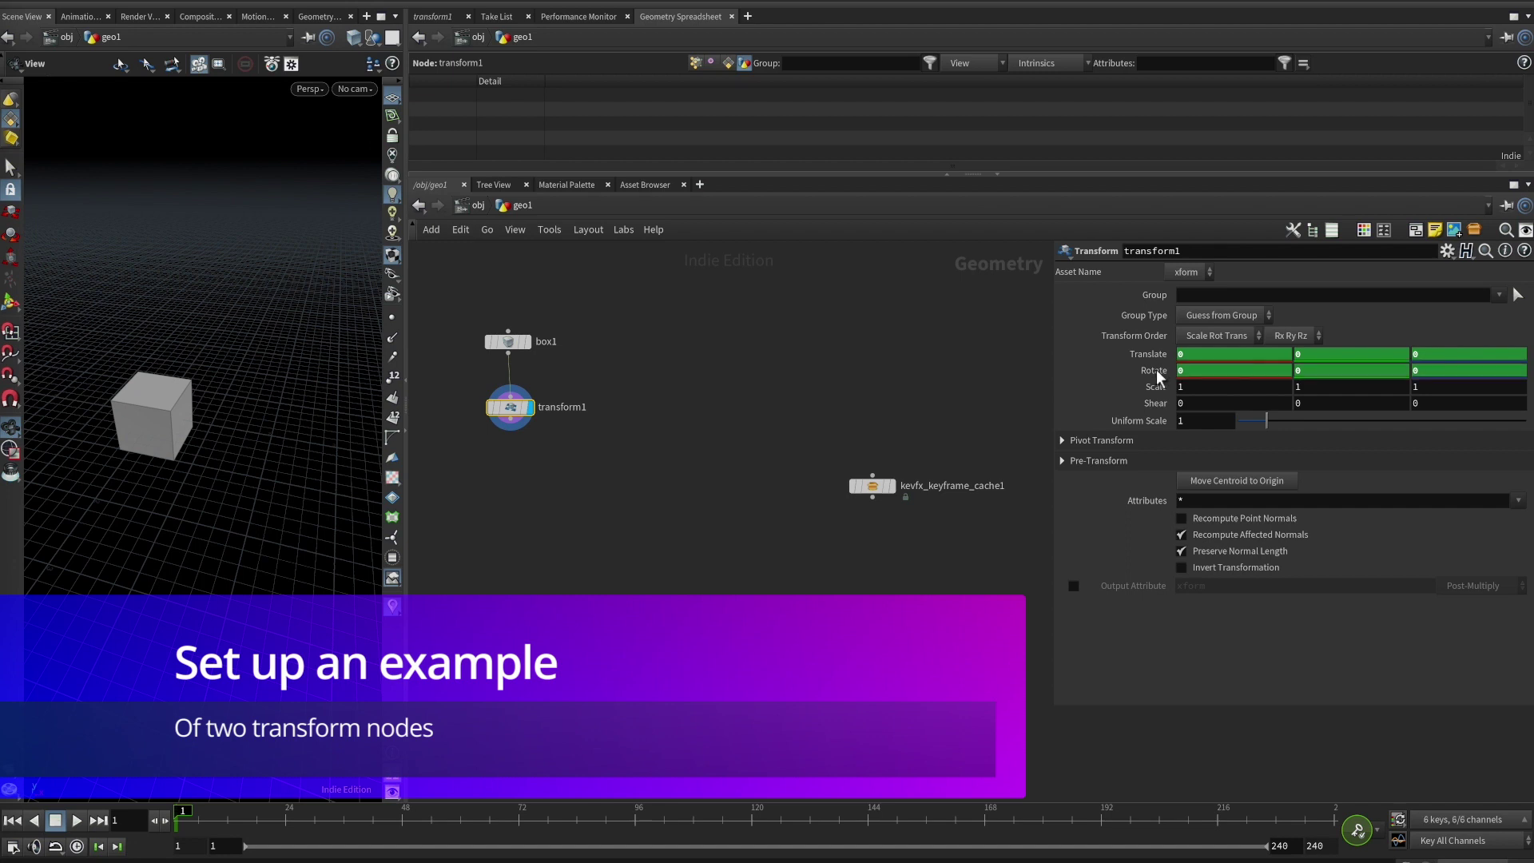
At frame 24, move the box to about 6.69 in X, rotate it to about -253.56 in Y, and keyframe Translate and Rotate
{"action": "left_click_drag", "start_coordinate": [188, 824], "coordinate": [294, 819]}
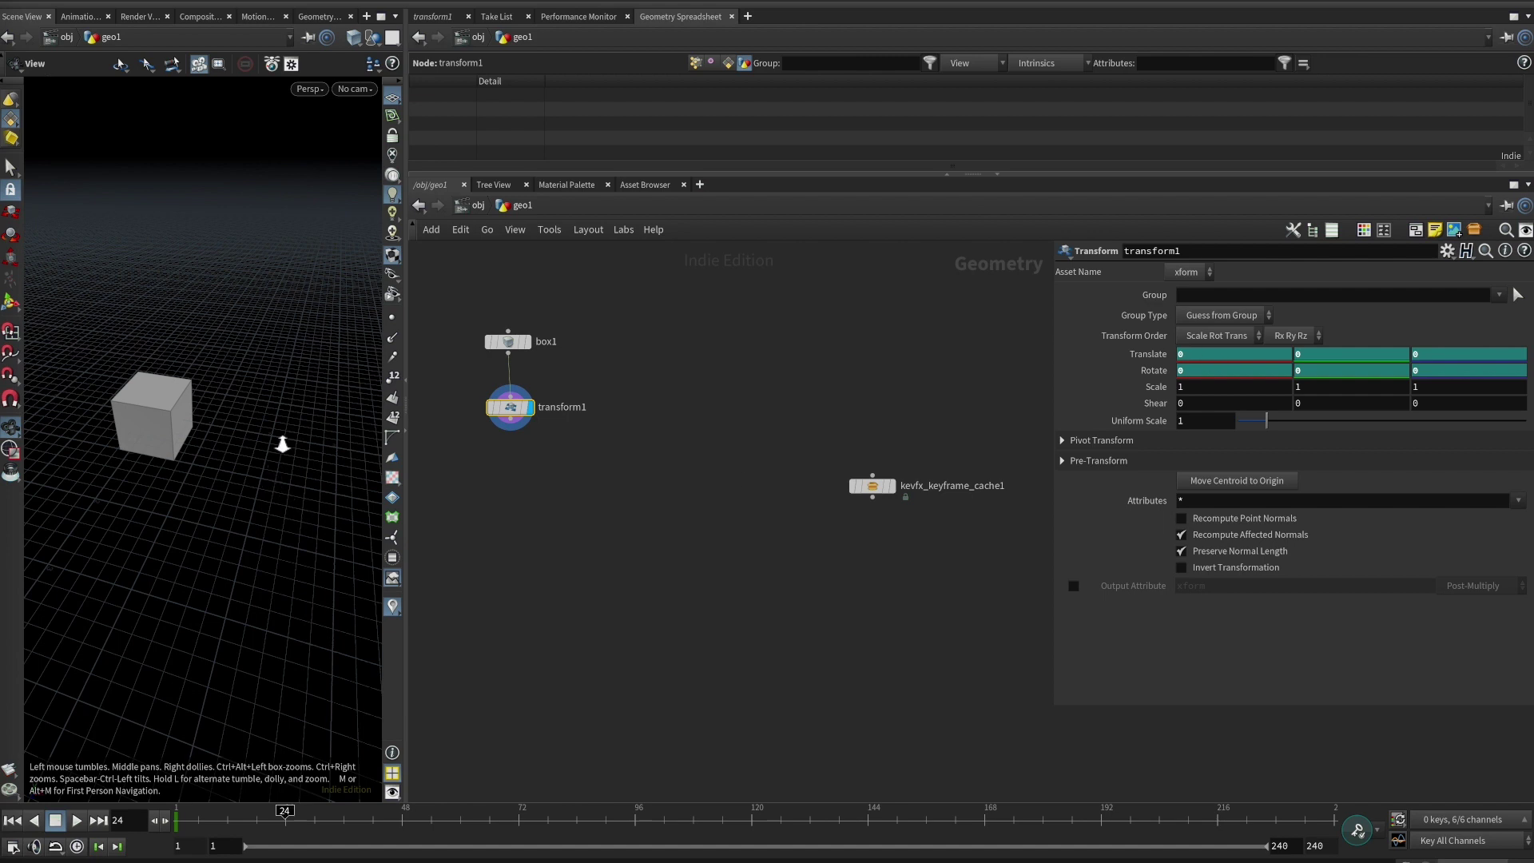
{"action": "right_click_drag", "start_coordinate": [301, 435], "coordinate": [229, 445]}
{"action": "middle_click_drag", "start_coordinate": [229, 444], "coordinate": [170, 461]}
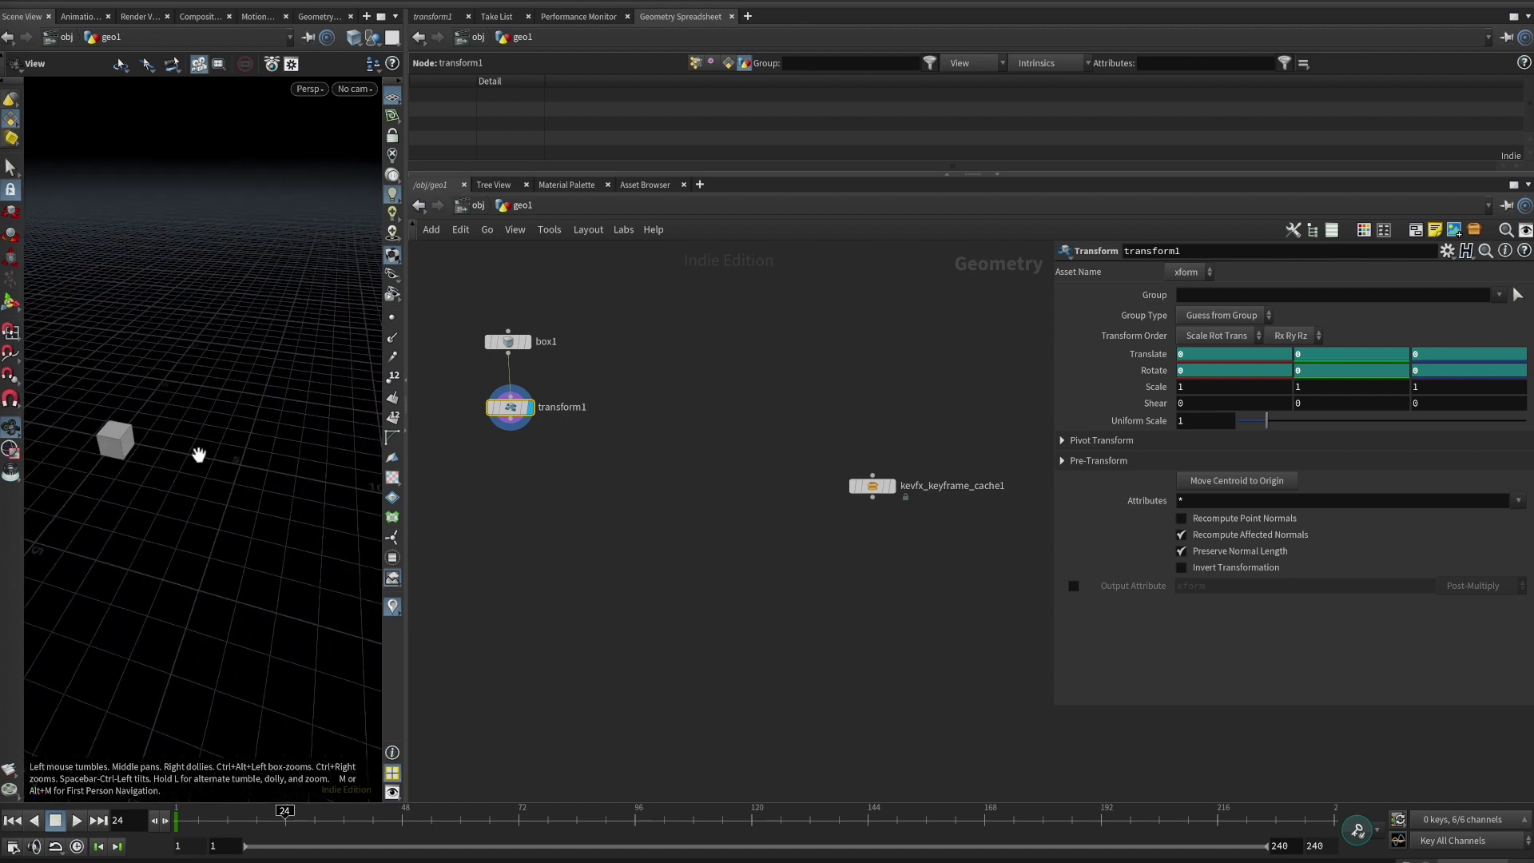
{"action": "key", "text": "t"}
{"action": "left_click_drag", "start_coordinate": [170, 455], "coordinate": [353, 500]}
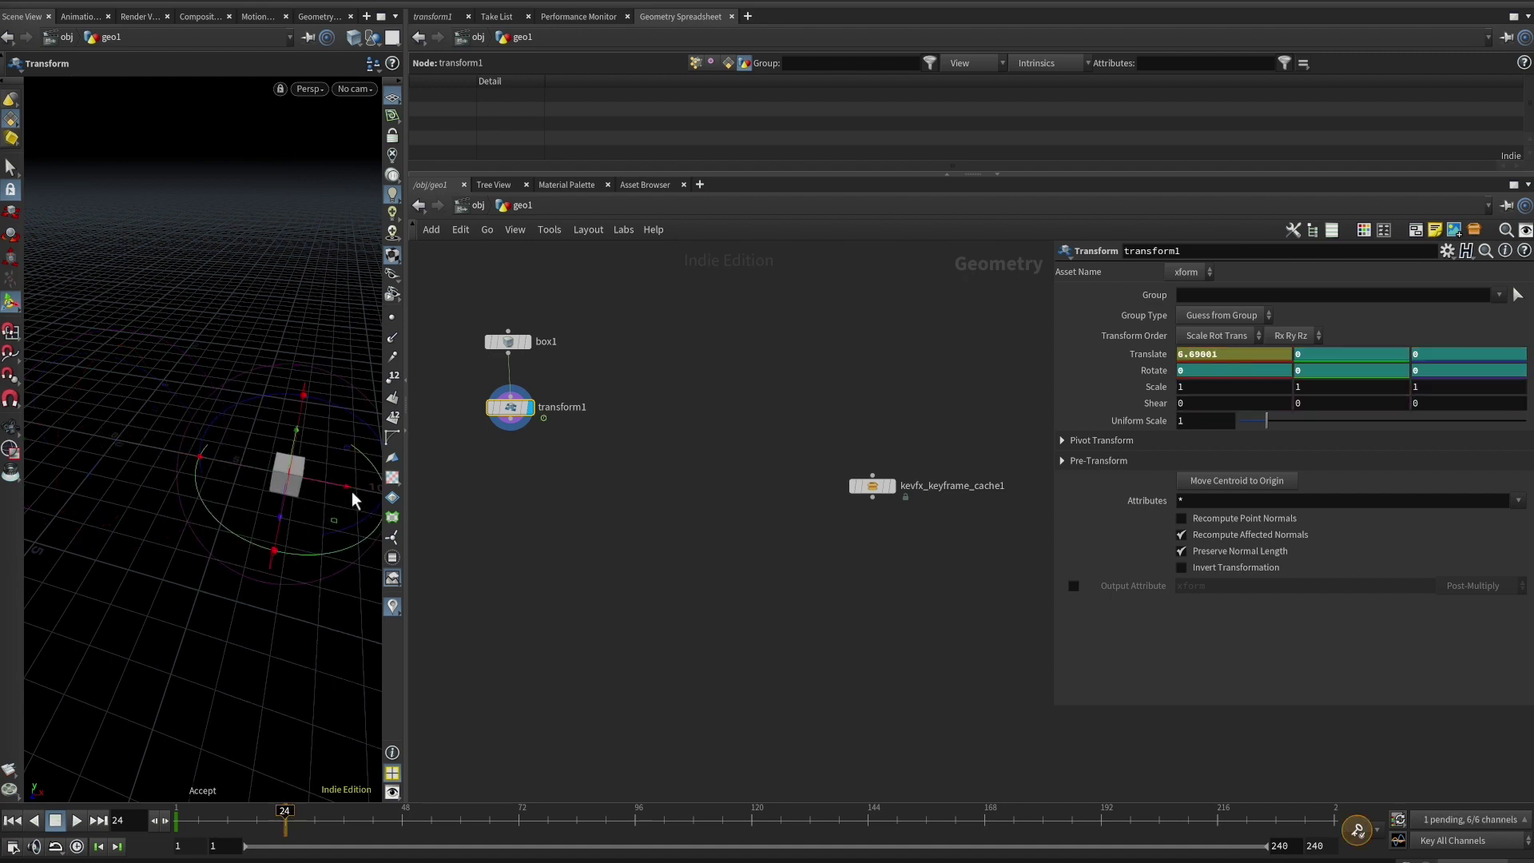
{"action": "left_click_drag", "start_coordinate": [346, 557], "coordinate": [334, 446]}
{"action": "left_click", "coordinate": [1144, 357], "text": "alt"}
{"action": "left_click", "coordinate": [1145, 373], "text": "alt"}
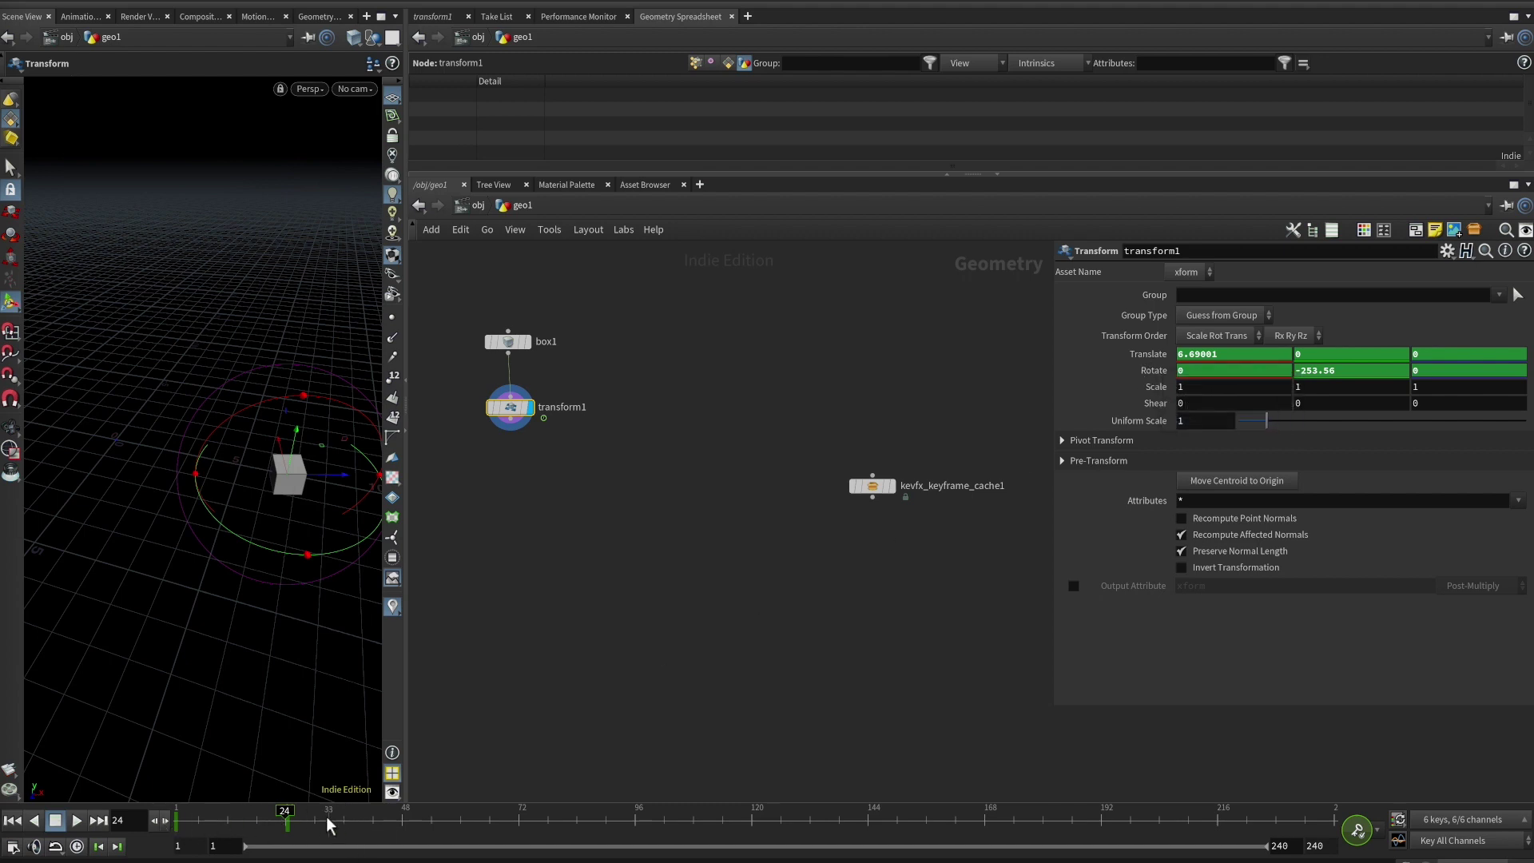
Scrub the timeline to preview the box's animation, stopping at frame 12, and leave the transform handle
{"action": "left_click", "coordinate": [222, 821]}
{"action": "left_click_drag", "start_coordinate": [186, 825], "coordinate": [228, 827]}
{"action": "key", "text": "Escape"}
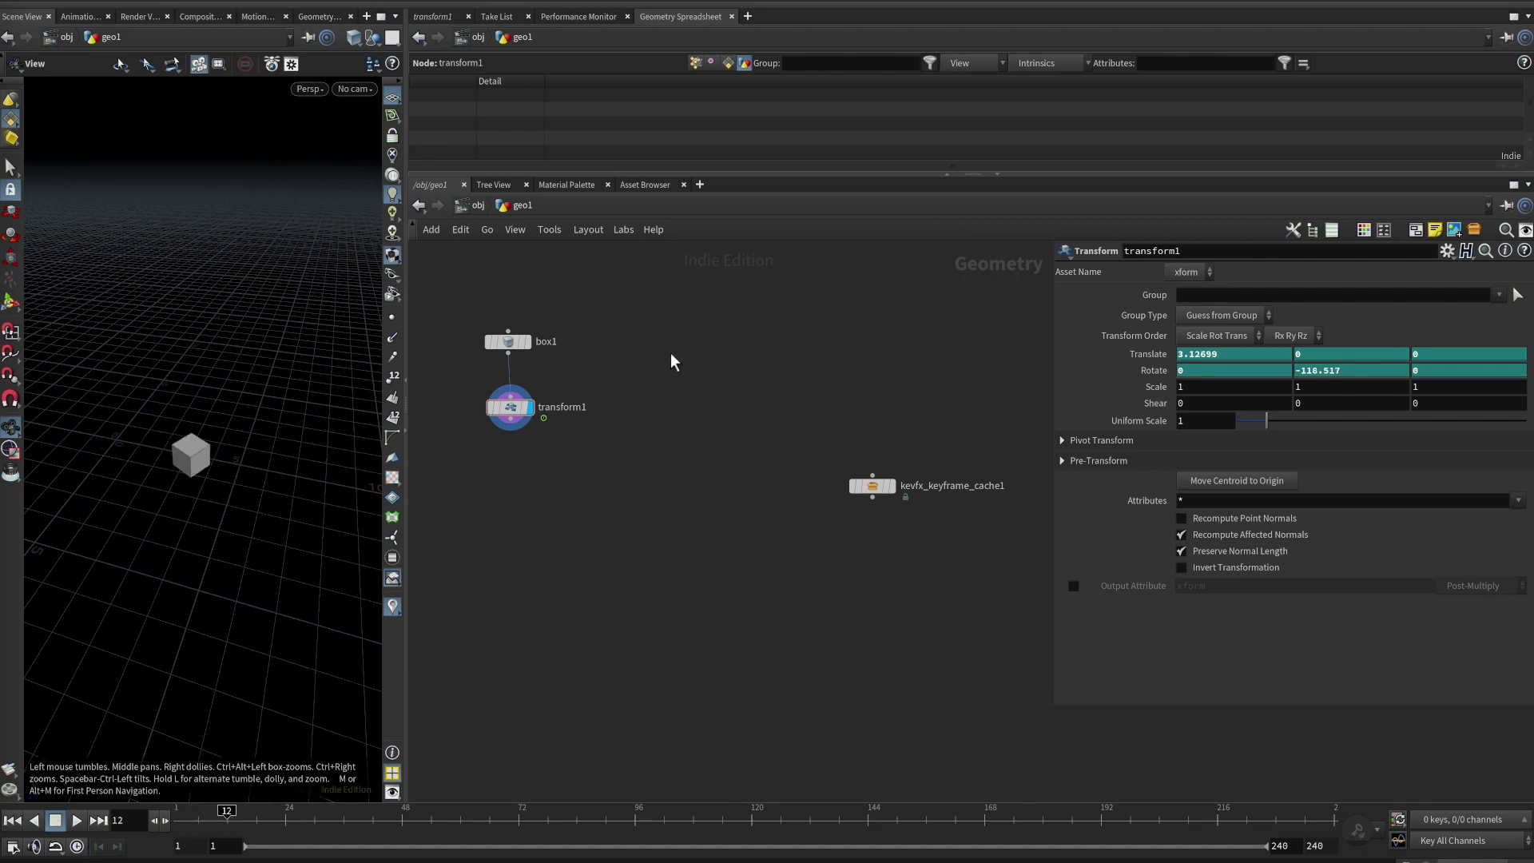
Add a Tube node beside the box node
{"action": "key", "text": "Tab"}
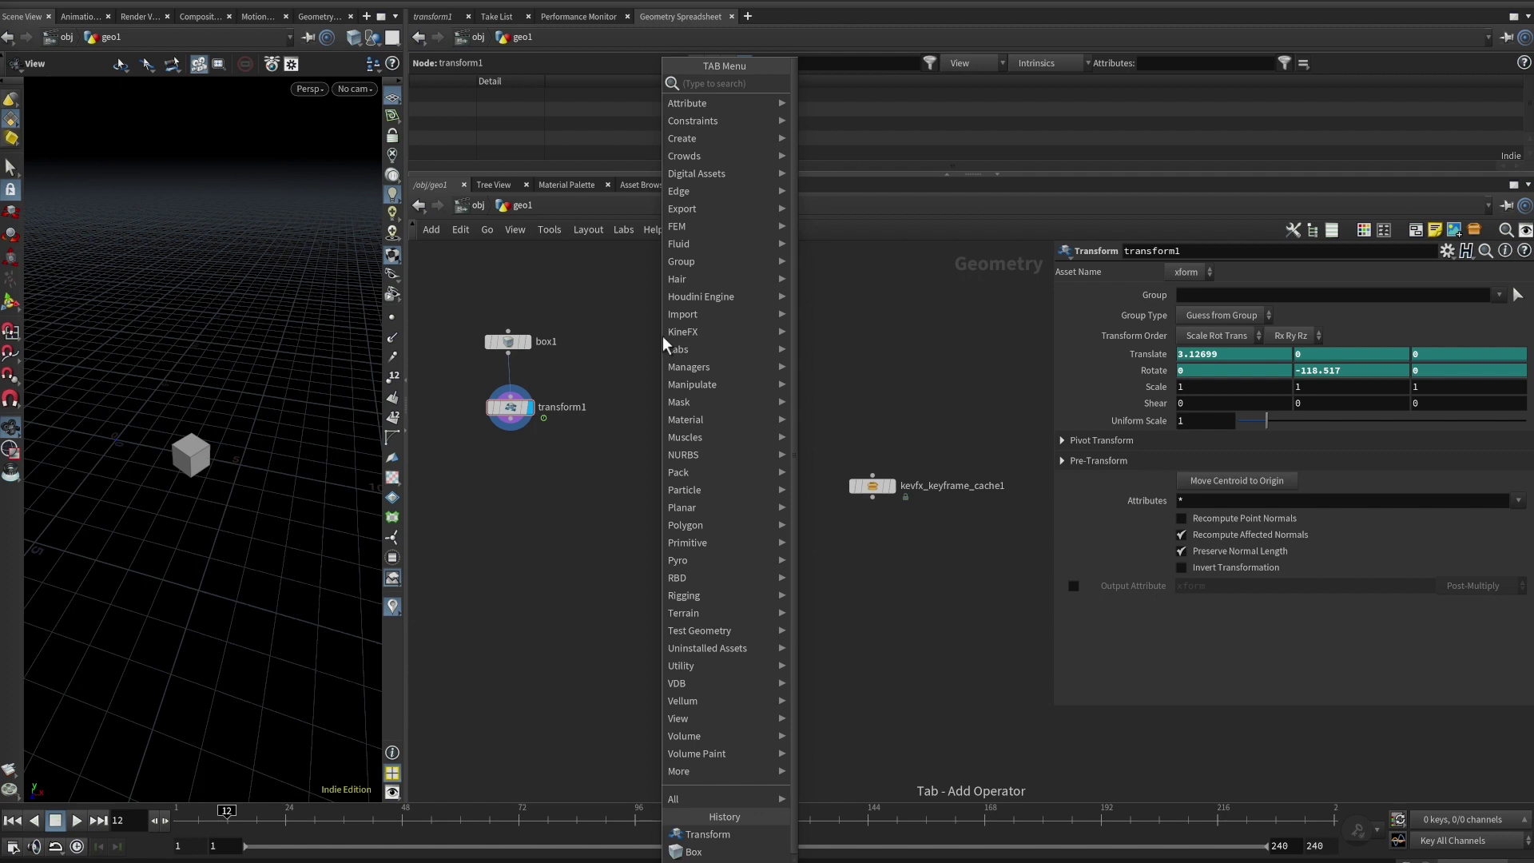
{"action": "type", "text": "tub"}
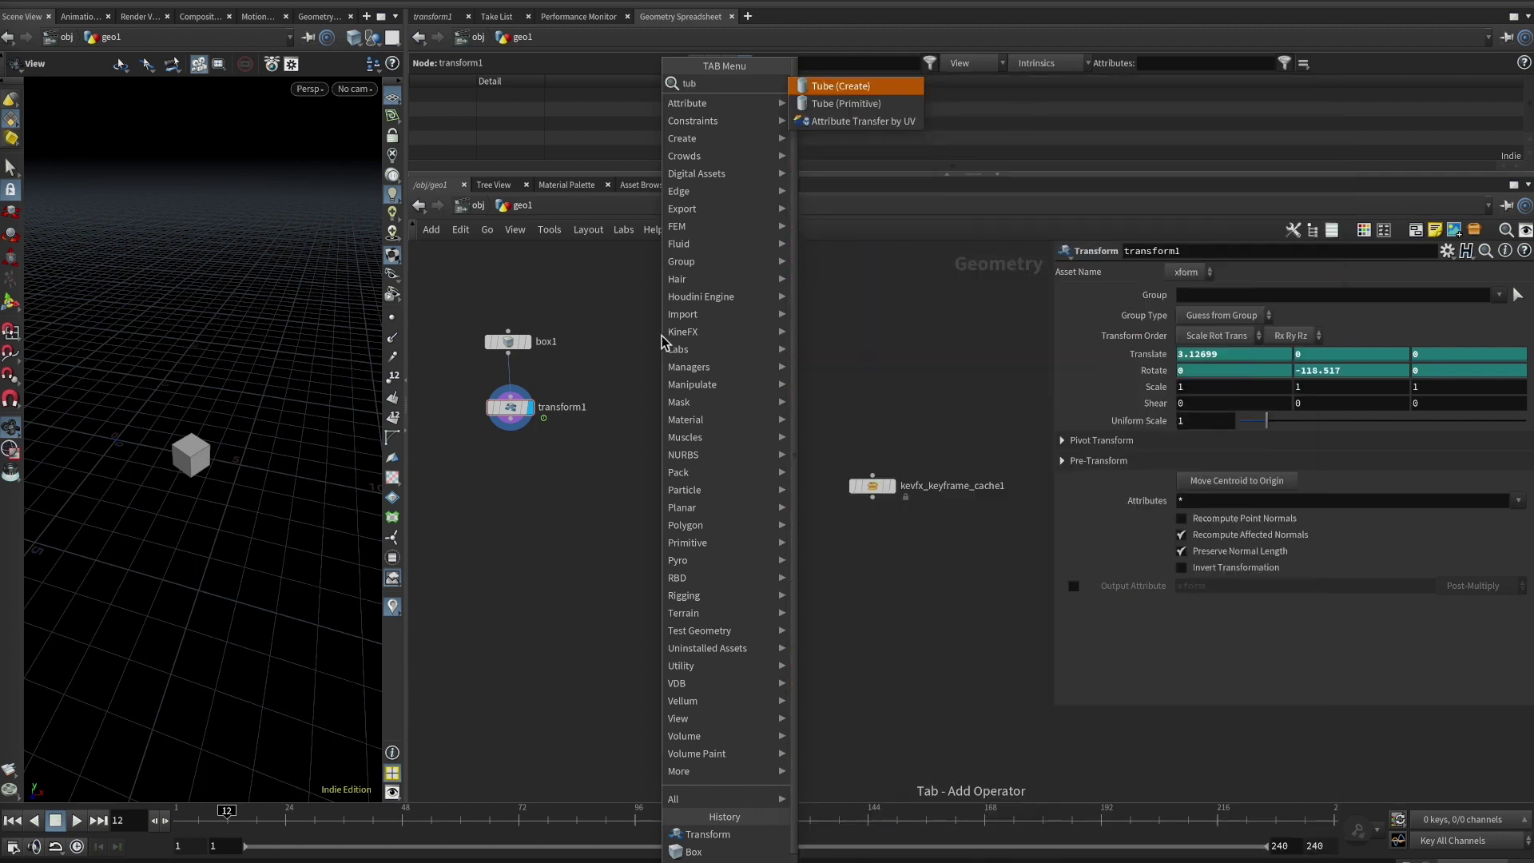
{"action": "key", "text": "Return"}
{"action": "left_click", "coordinate": [663, 339]}
Add a second Transform node wired to the tube's output
{"action": "left_click", "coordinate": [665, 353]}
{"action": "key", "text": "Tab"}
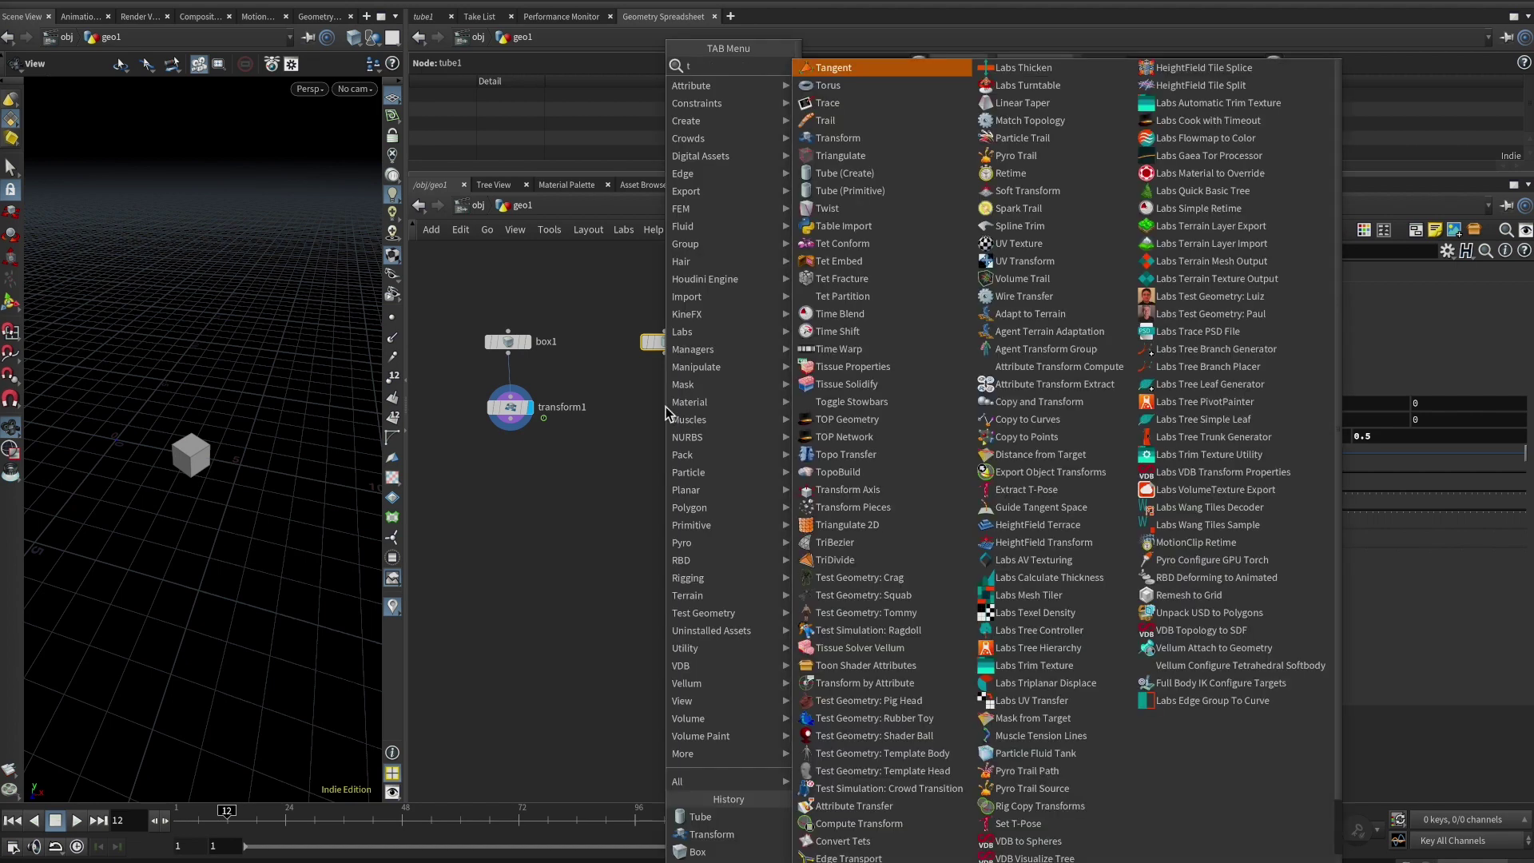
{"action": "key", "text": "Escape"}
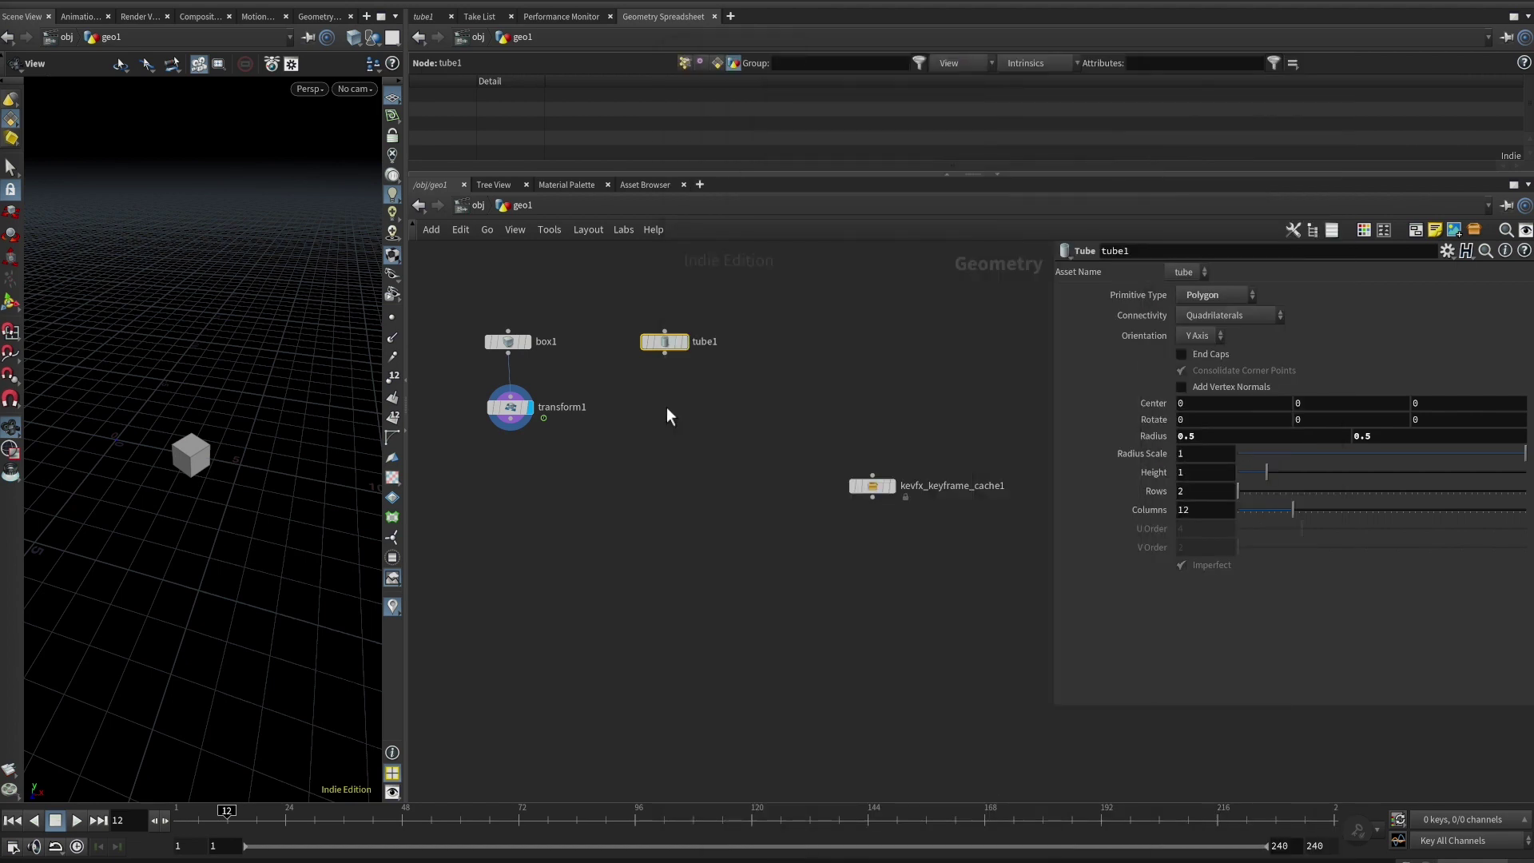
{"action": "left_click", "coordinate": [670, 412]}
Add a Merge node combining transform1 and transform2, and display the merged geometry
{"action": "left_click", "coordinate": [511, 418]}
{"action": "key", "text": "Tab"}
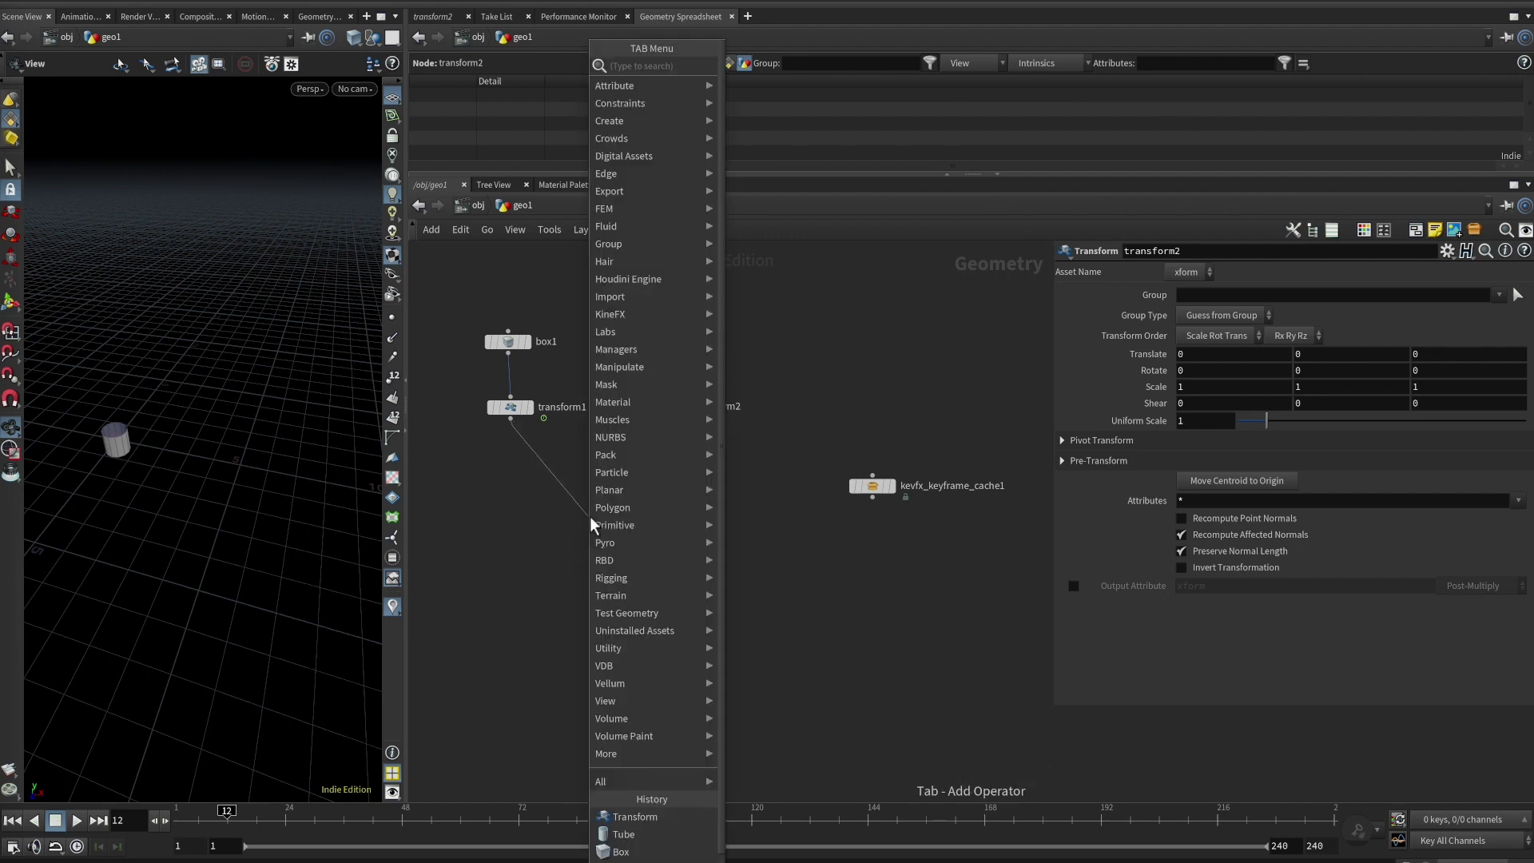
{"action": "key", "text": "Escape"}
{"action": "left_click_drag", "start_coordinate": [443, 368], "coordinate": [793, 470]}
{"action": "left_click_drag", "start_coordinate": [510, 419], "coordinate": [599, 517]}
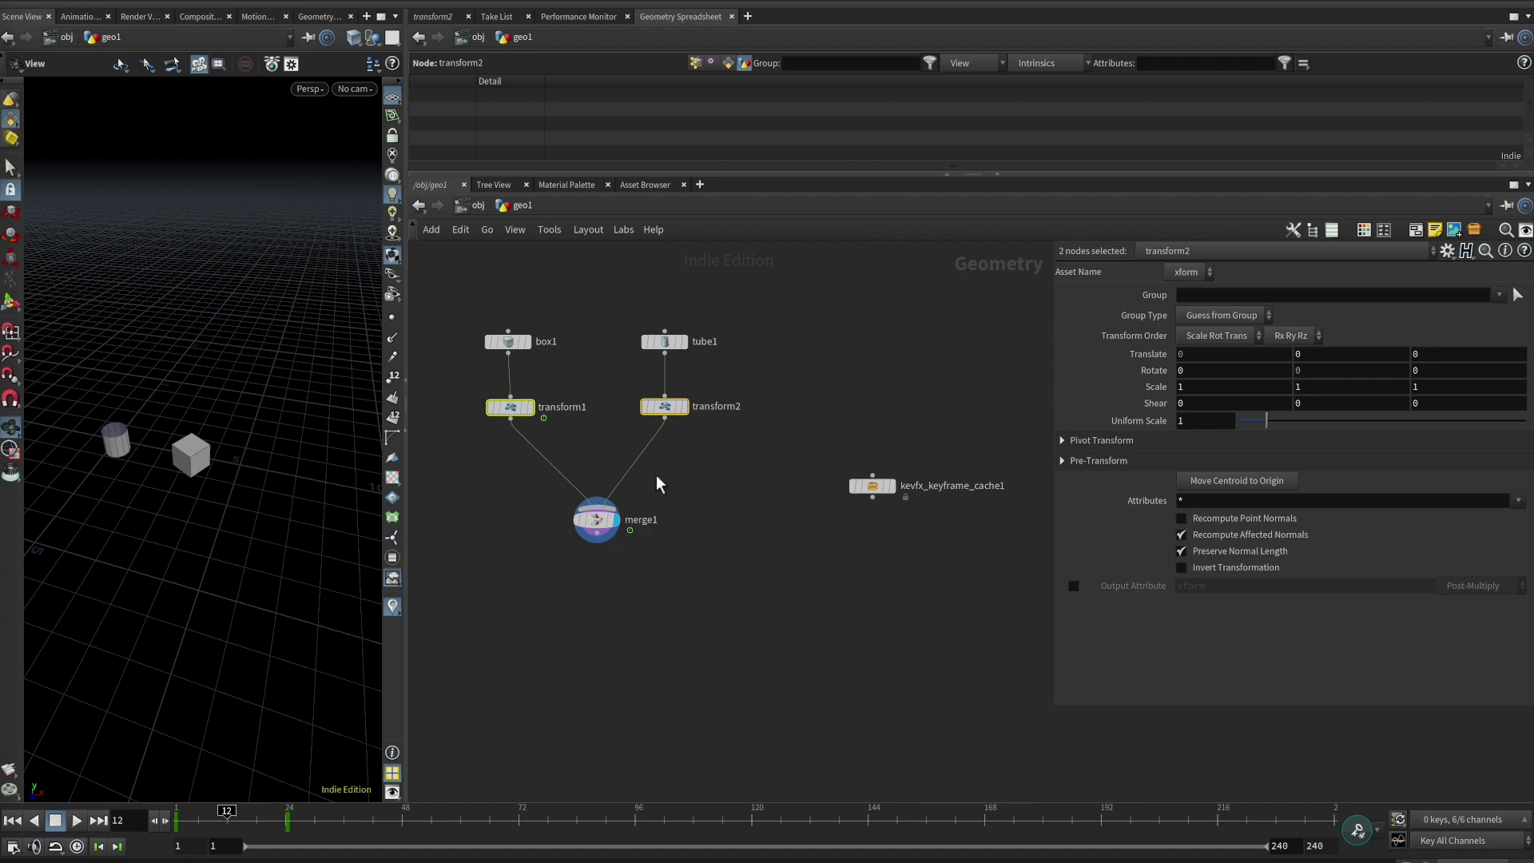
Return to frame 1 and increase the tube's height so it extends beyond the box
{"action": "left_click_drag", "start_coordinate": [228, 823], "coordinate": [181, 829]}
{"action": "left_click_drag", "start_coordinate": [723, 318], "coordinate": [640, 353]}
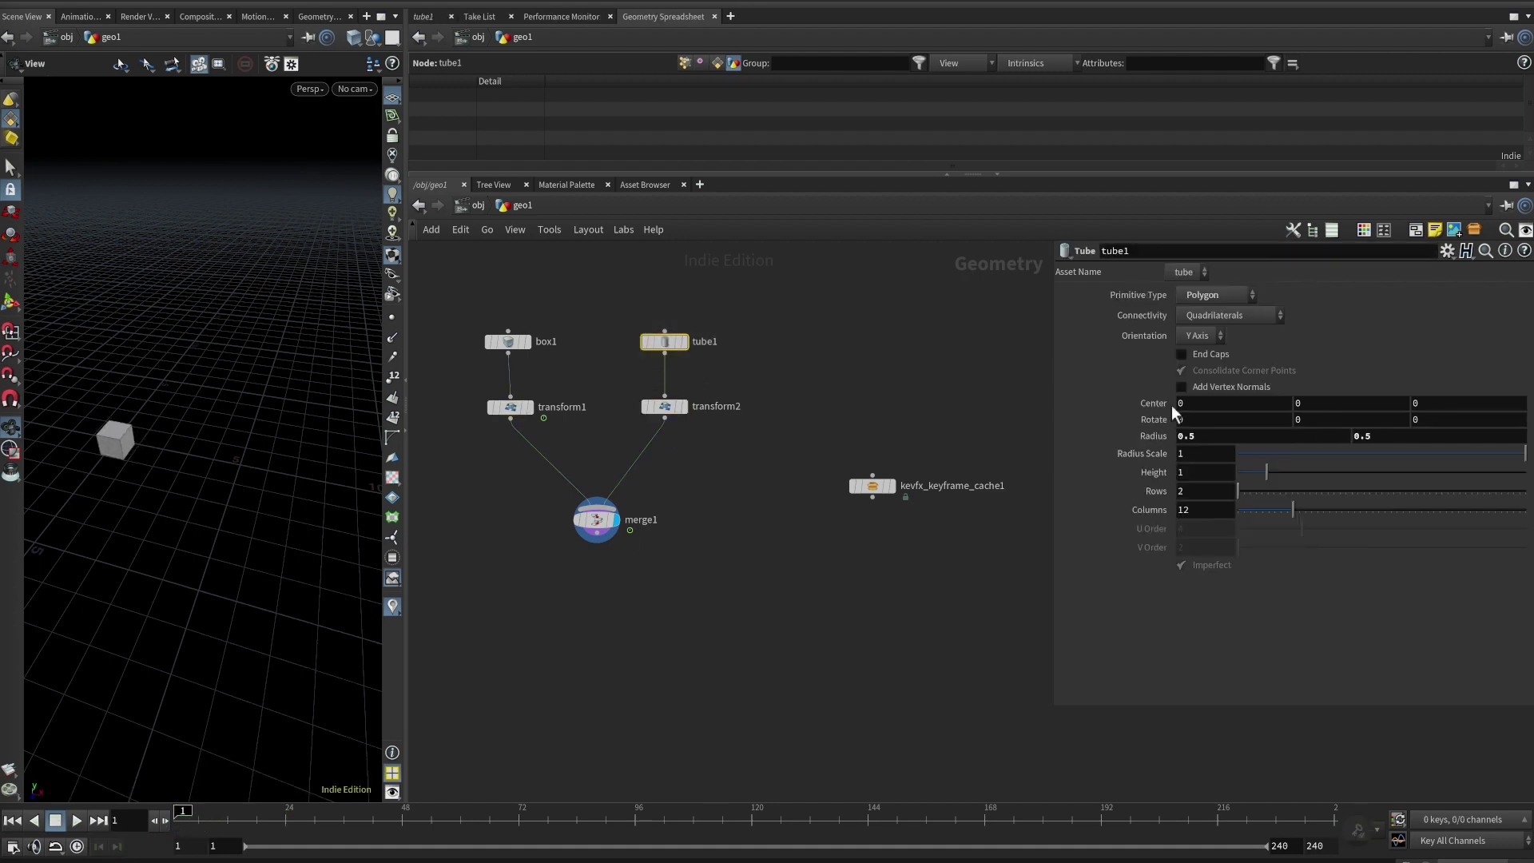
{"action": "left_click_drag", "start_coordinate": [1243, 478], "coordinate": [1319, 472]}
{"action": "left_click", "coordinate": [529, 407]}
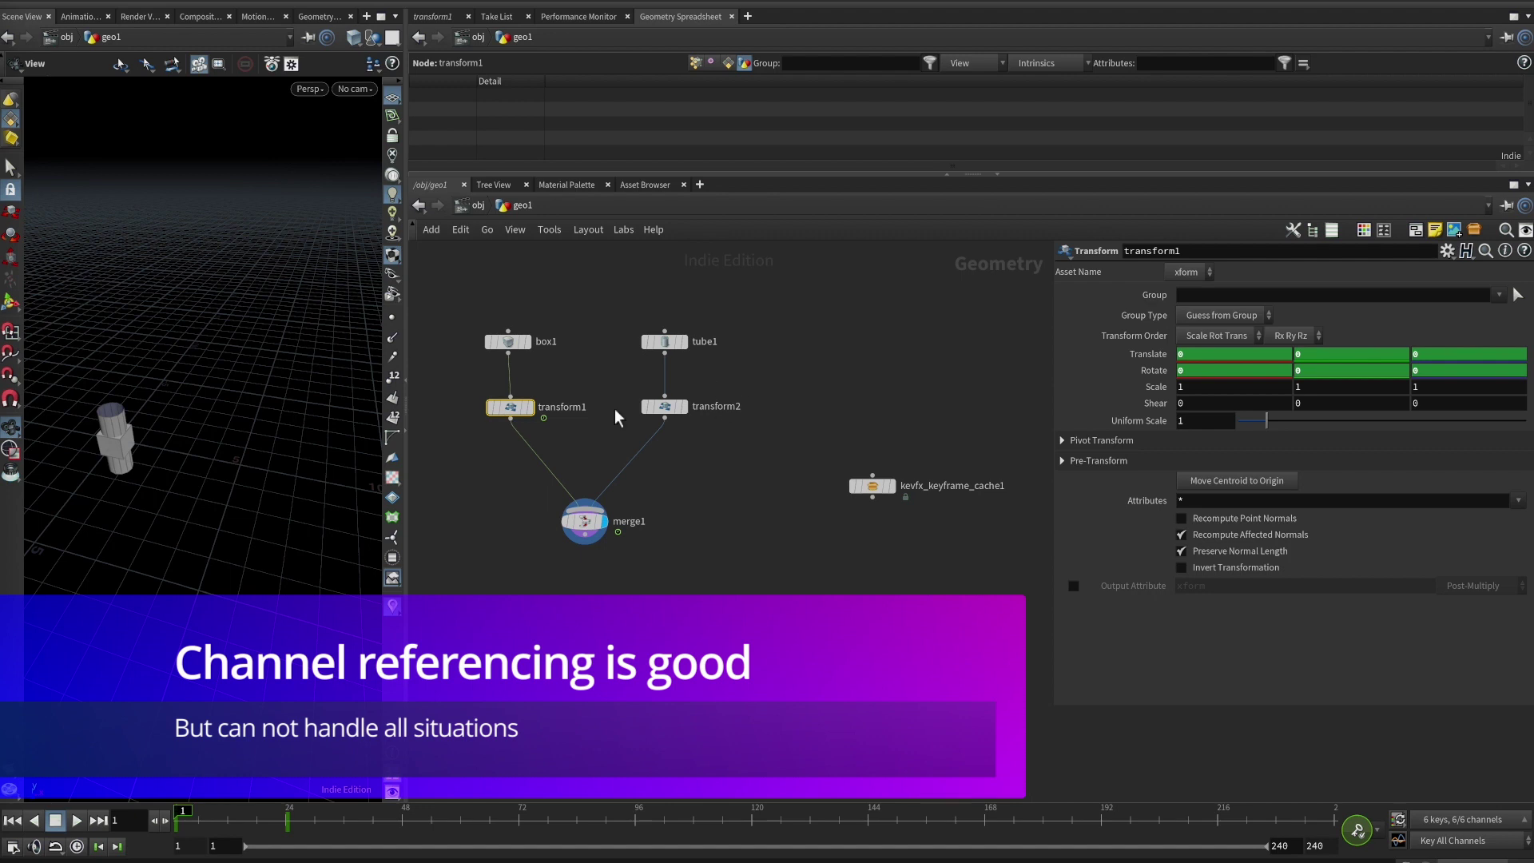
{"action": "left_click_drag", "start_coordinate": [444, 376], "coordinate": [561, 449]}
{"action": "right_click", "coordinate": [1147, 354]}
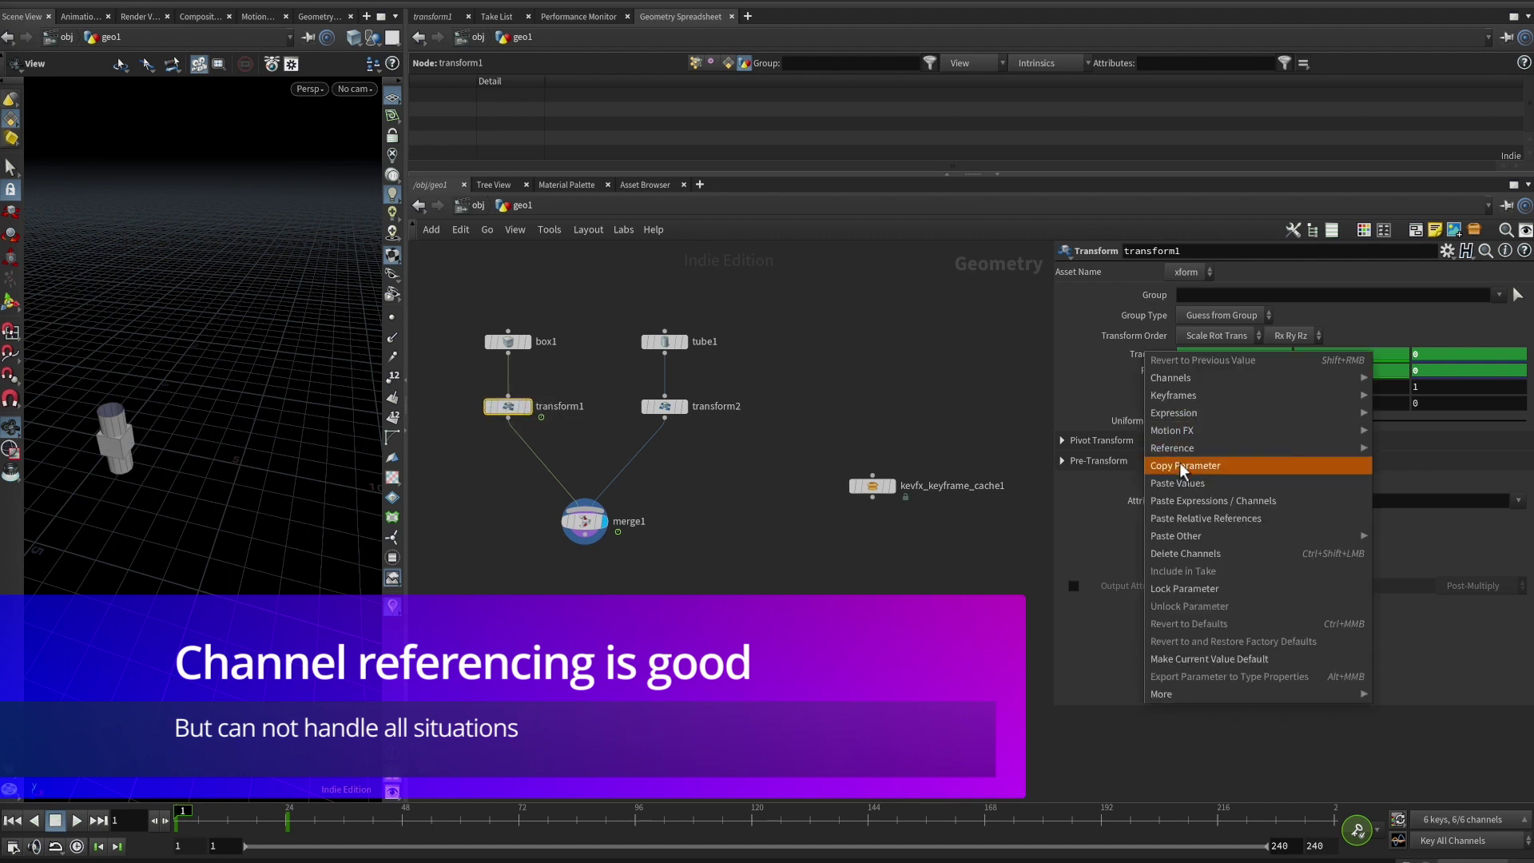
{"action": "left_click", "coordinate": [1171, 471]}
{"action": "left_click_drag", "start_coordinate": [772, 368], "coordinate": [653, 446]}
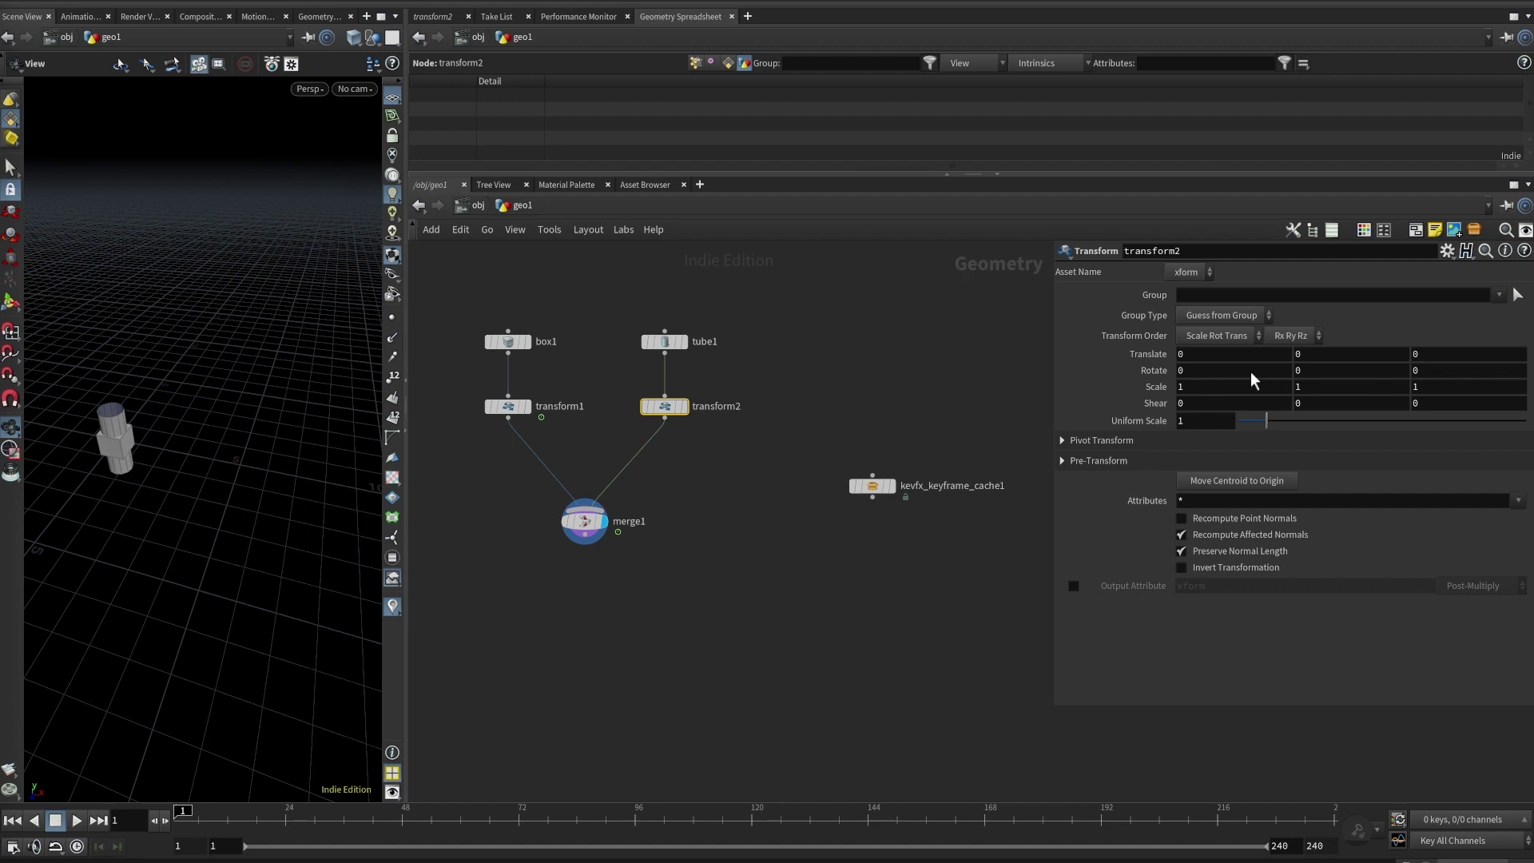
{"action": "right_click", "coordinate": [1154, 352]}
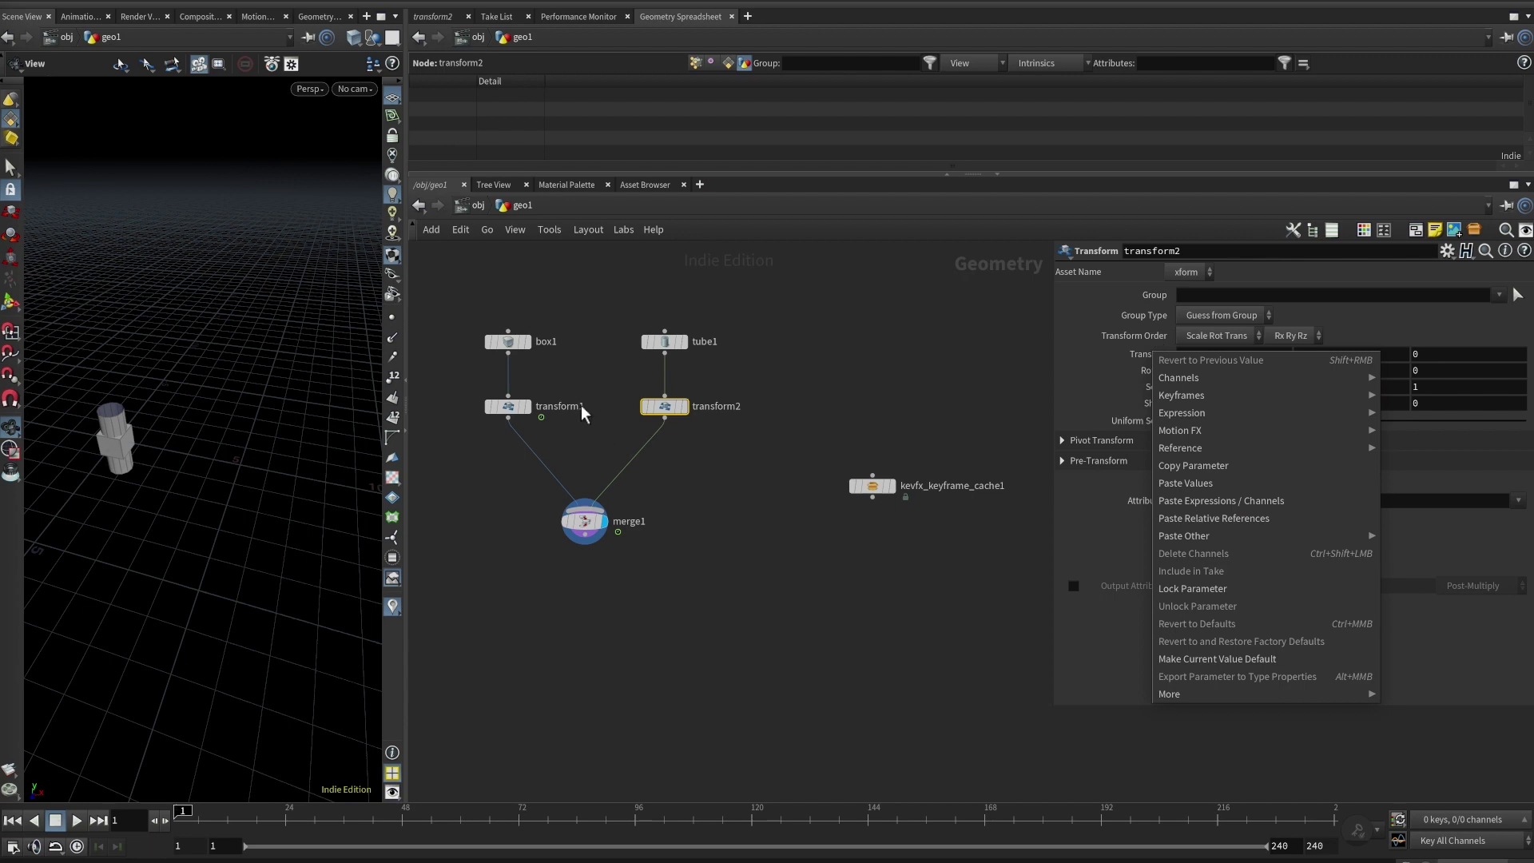
{"action": "left_click", "coordinate": [764, 438]}
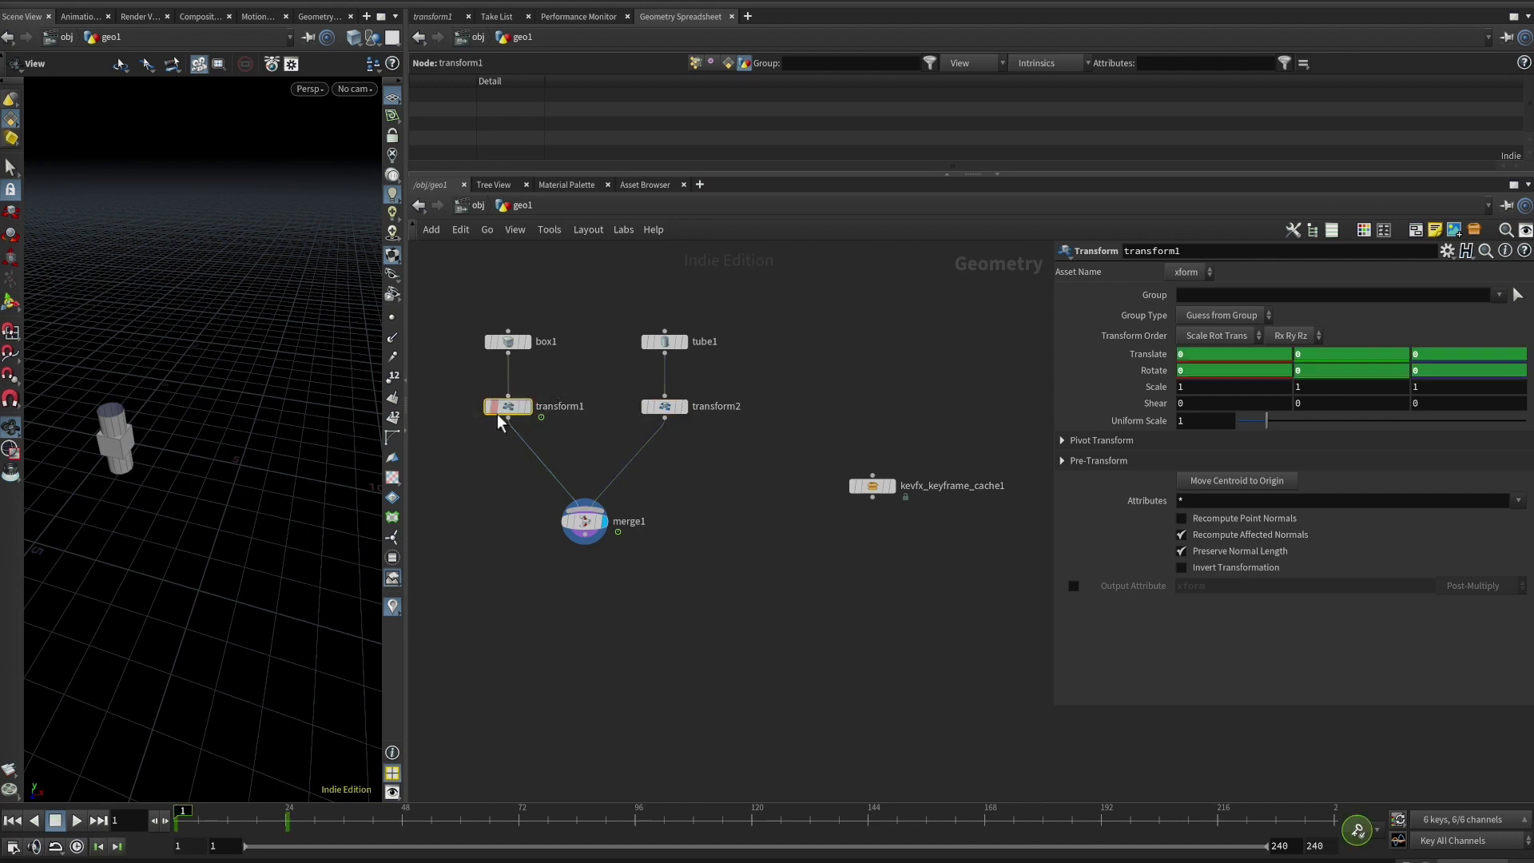
{"action": "left_click", "coordinate": [664, 406]}
{"action": "mouse_move", "coordinate": [509, 425]}
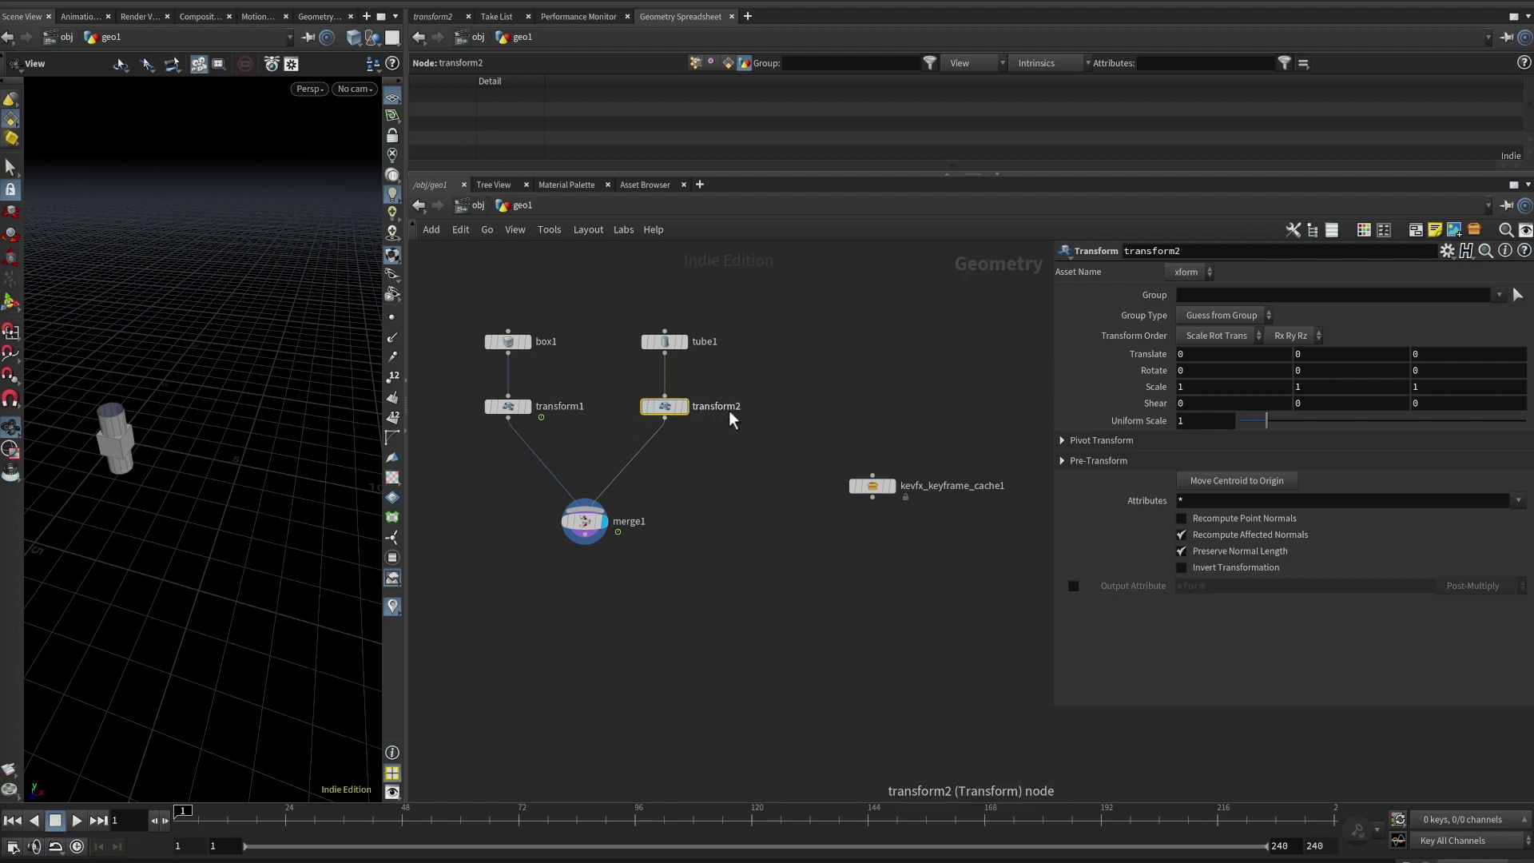
Copy transform1's Translate parameter, paste it onto transform2's Translate as relative references, and widen the parameter area to show the full expressions
{"action": "left_click", "coordinate": [504, 409]}
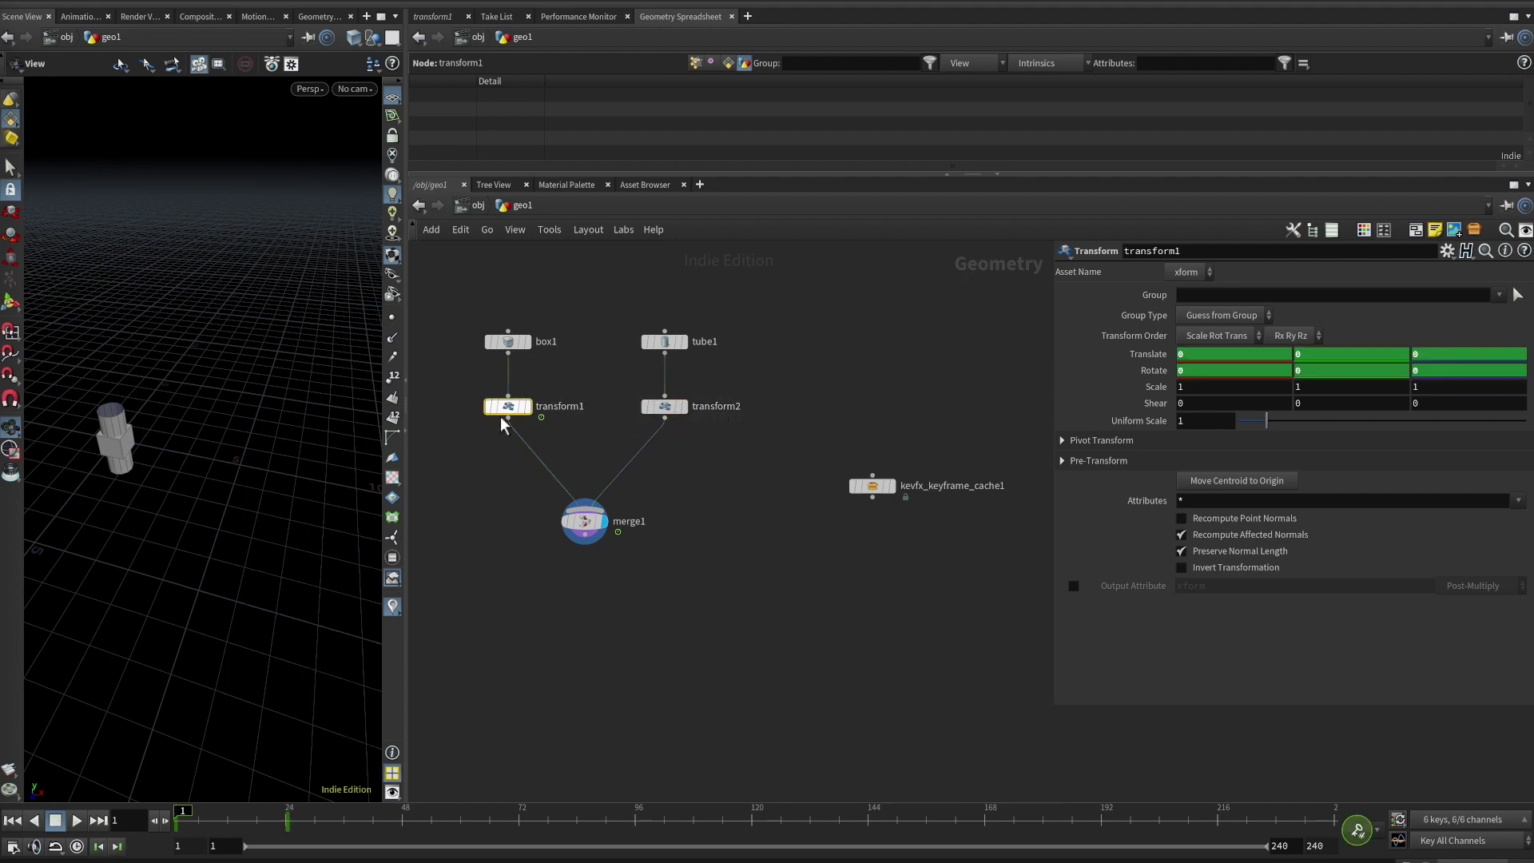
{"action": "right_click", "coordinate": [1139, 354]}
{"action": "left_click", "coordinate": [1168, 468]}
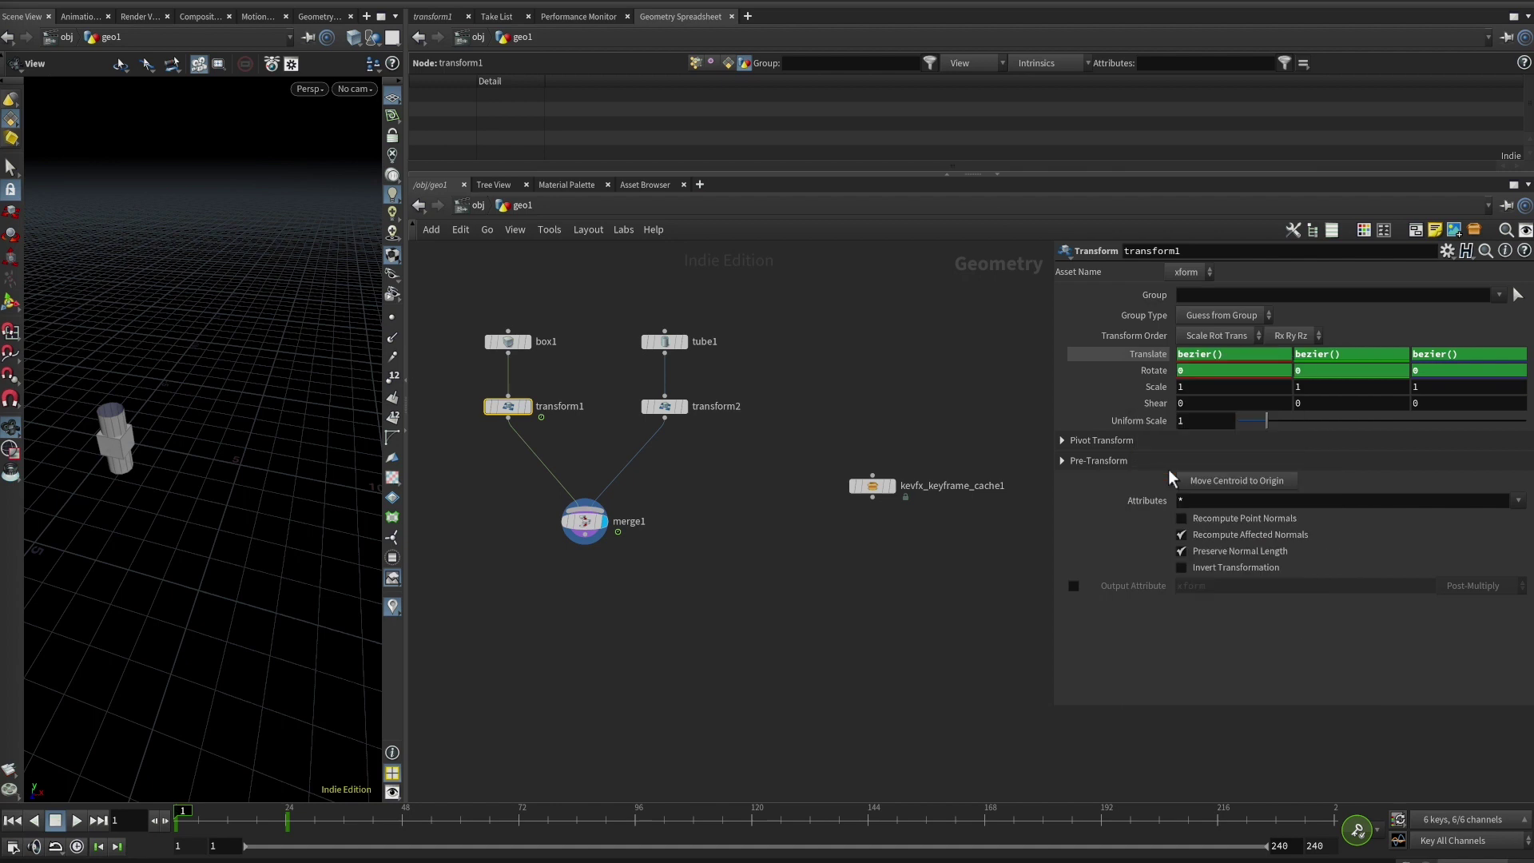
{"action": "left_click", "coordinate": [1139, 353]}
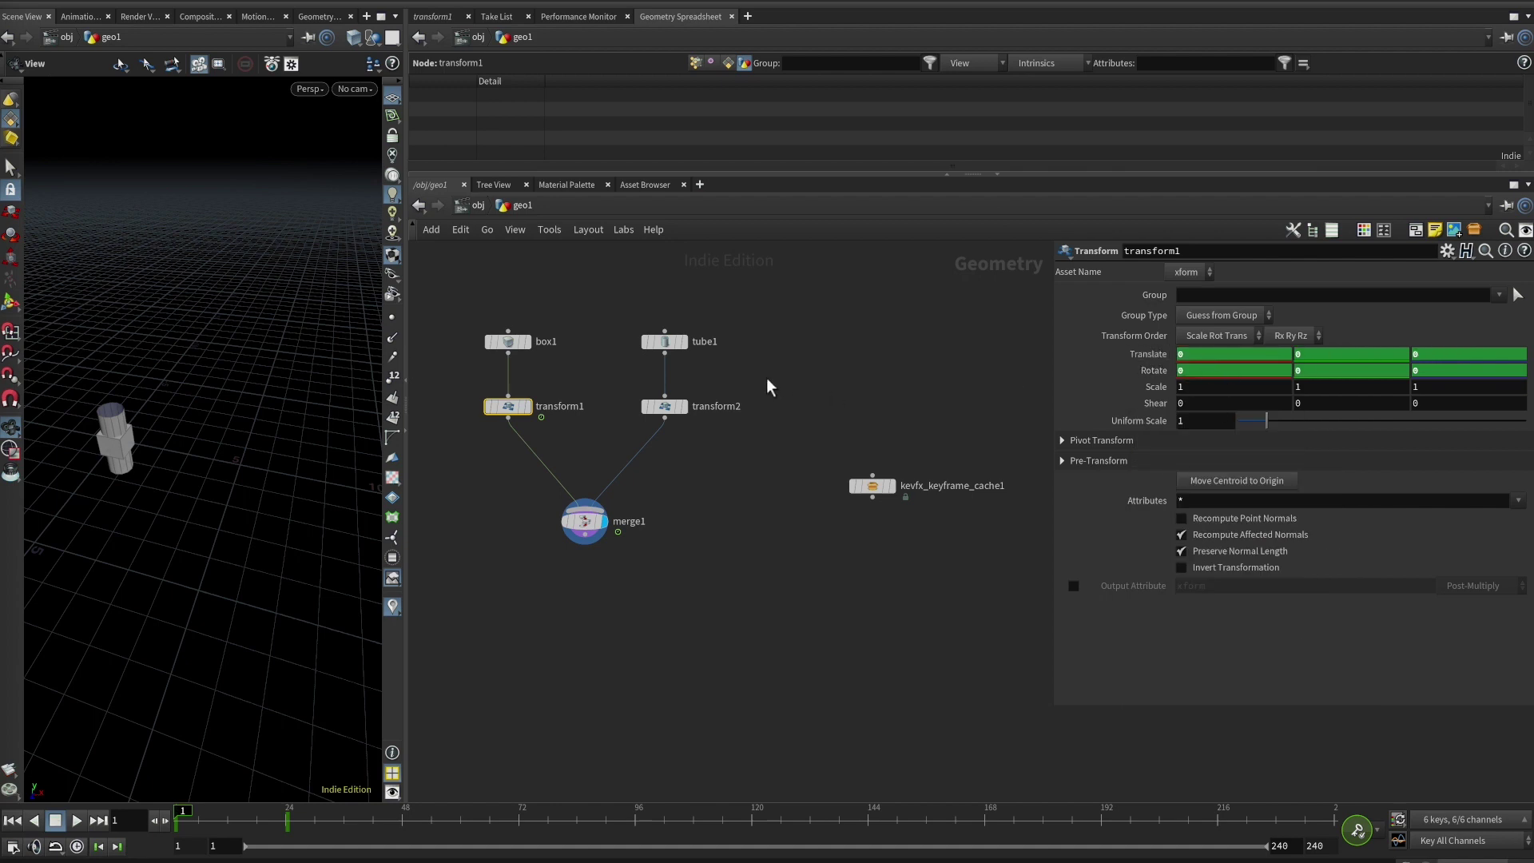
{"action": "left_click", "coordinate": [665, 406]}
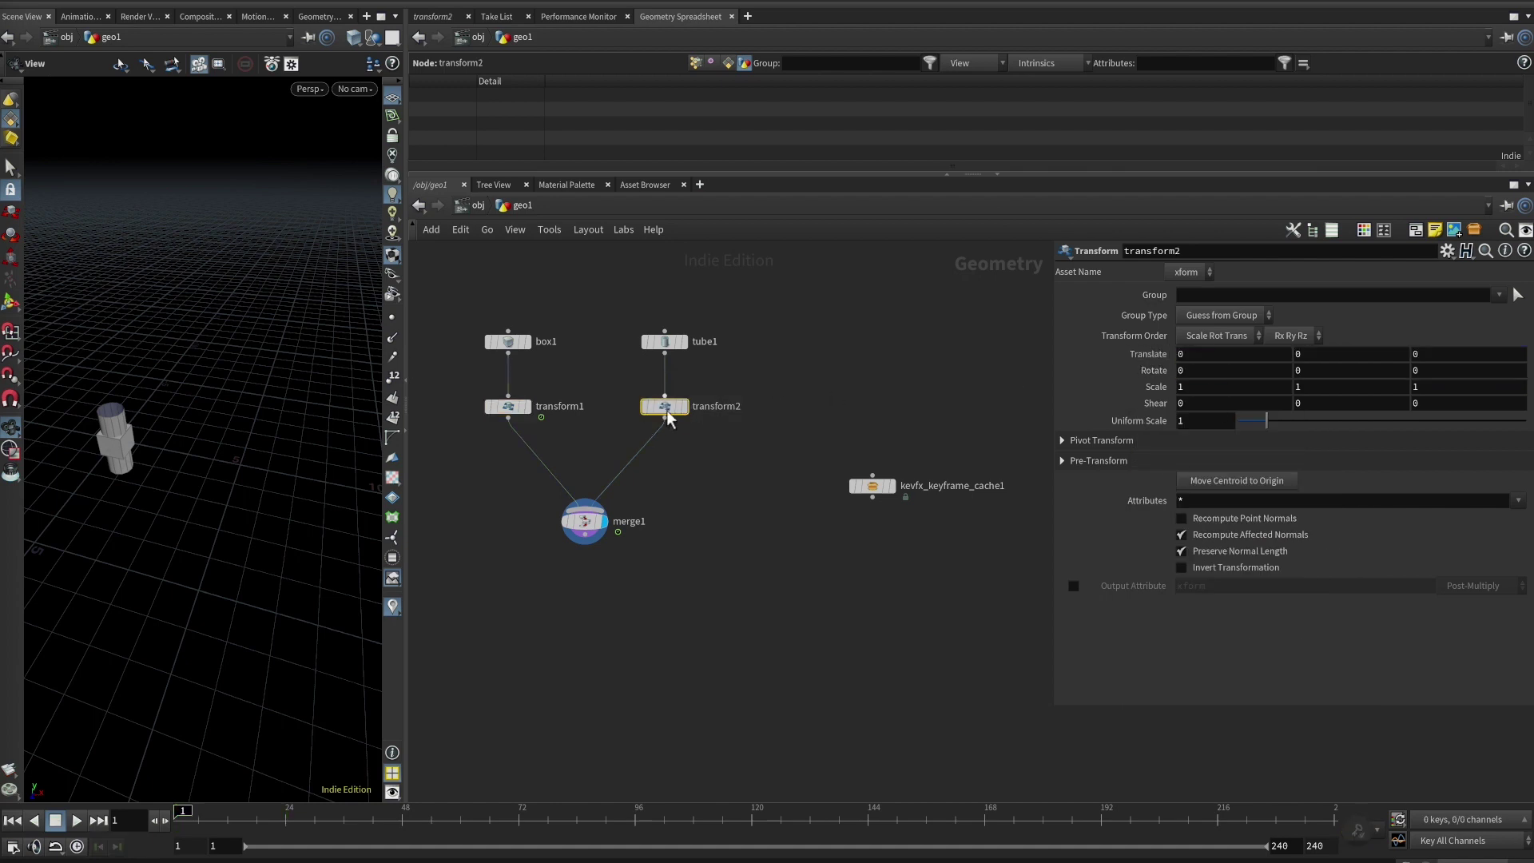
{"action": "right_click", "coordinate": [1145, 352]}
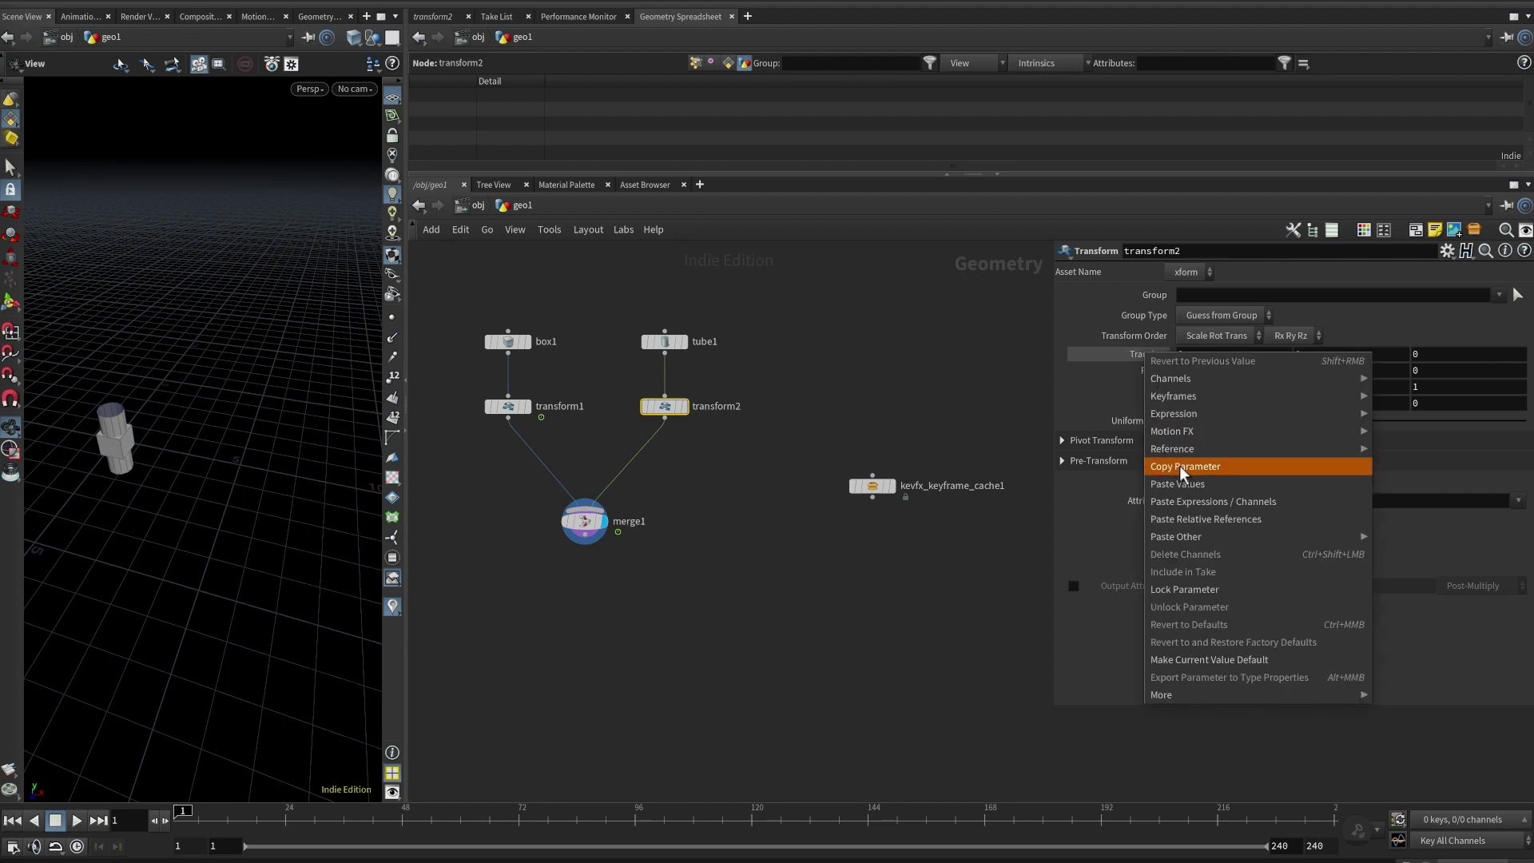
{"action": "left_click", "coordinate": [1190, 517]}
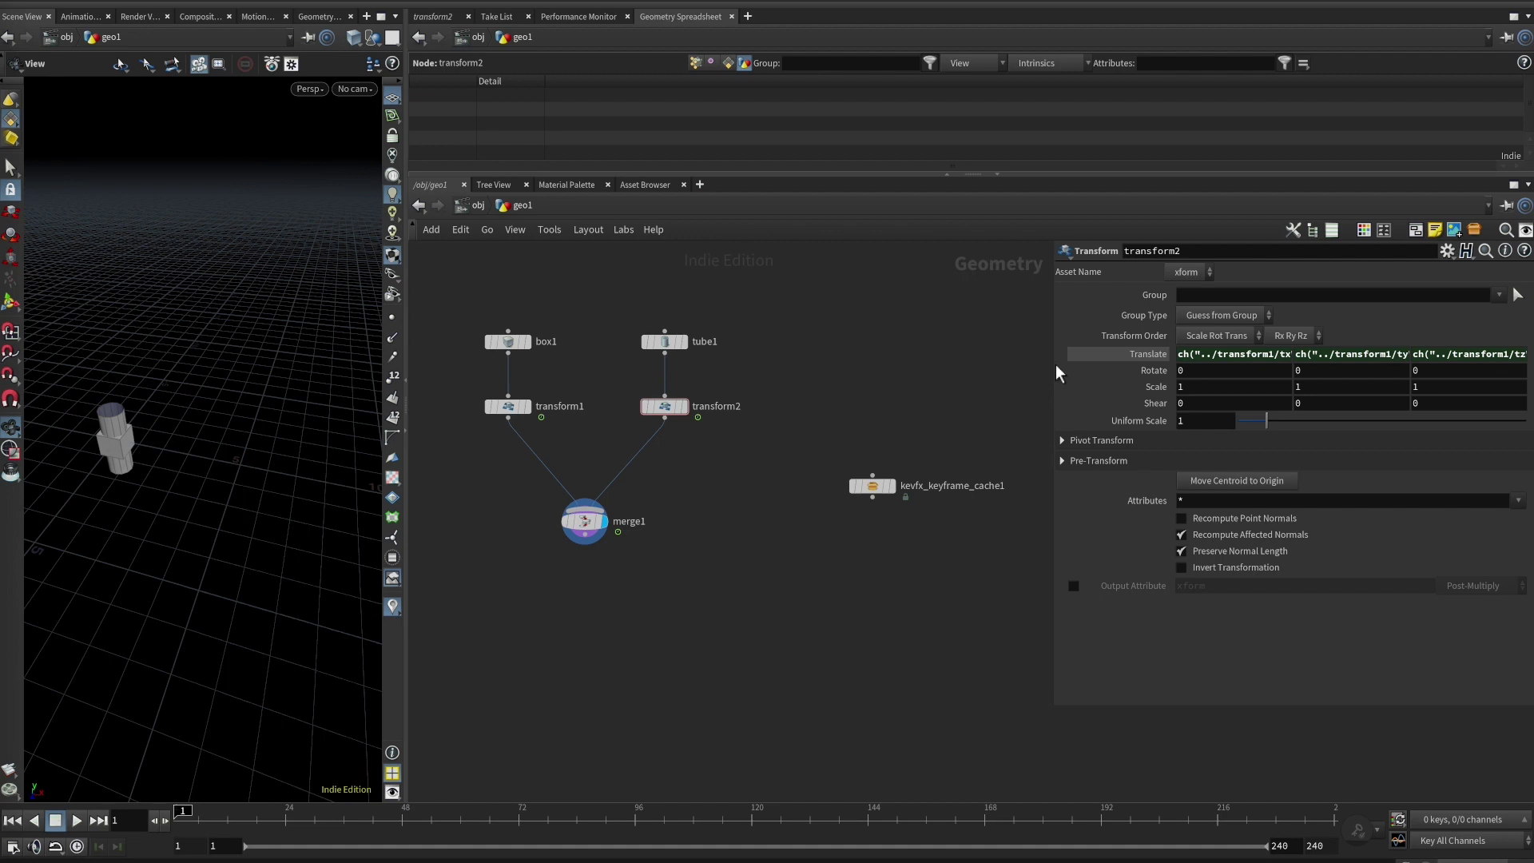
{"action": "left_click_drag", "start_coordinate": [1056, 364], "coordinate": [867, 364]}
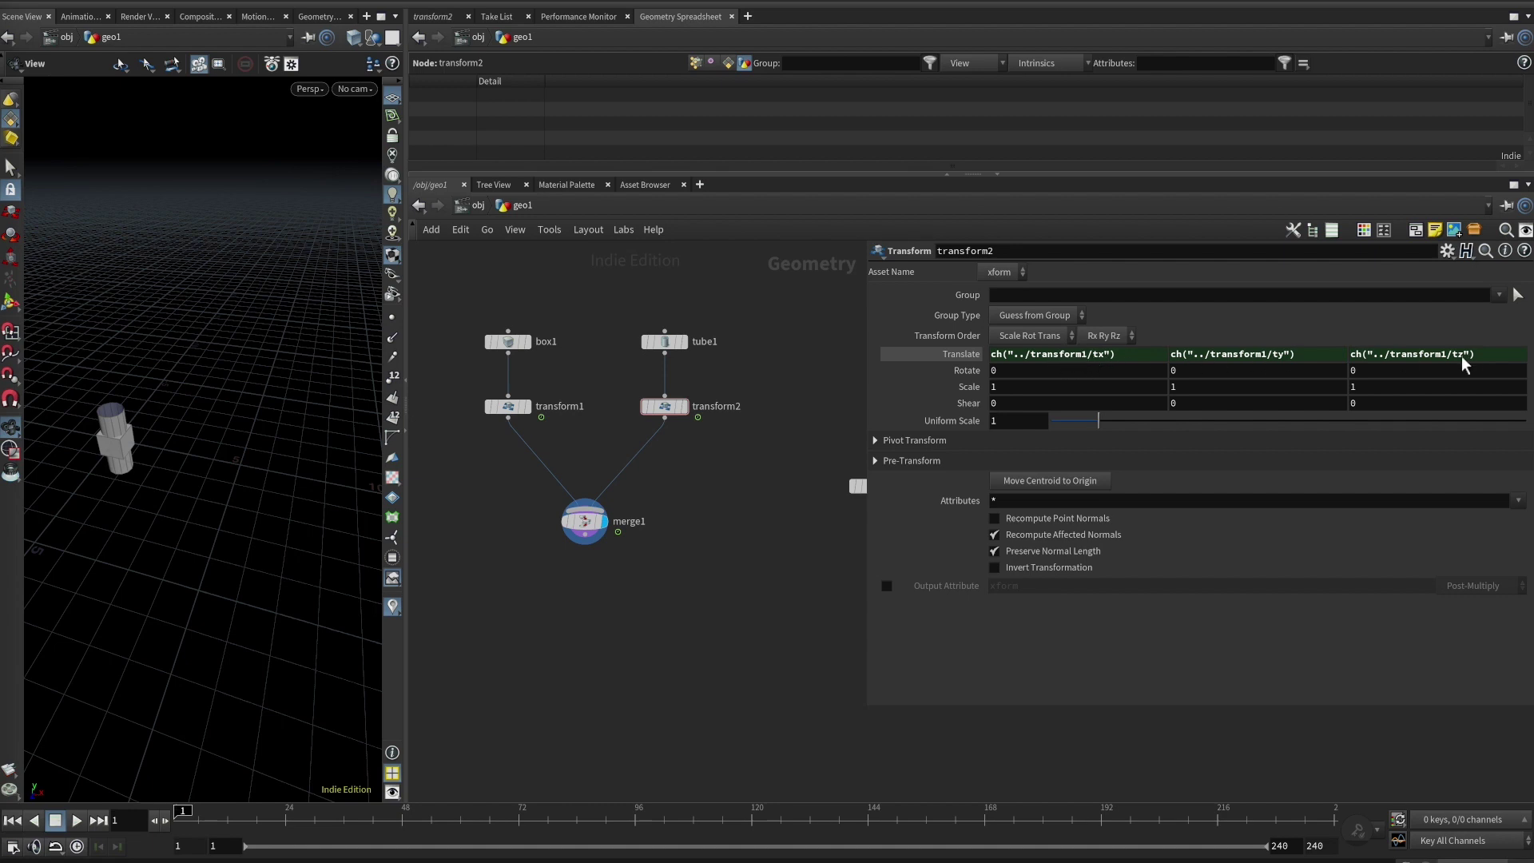
Scrub the timeline to examine the linked motion, and compare the Translate parameters of transform1 and transform2
{"action": "left_click", "coordinate": [506, 407]}
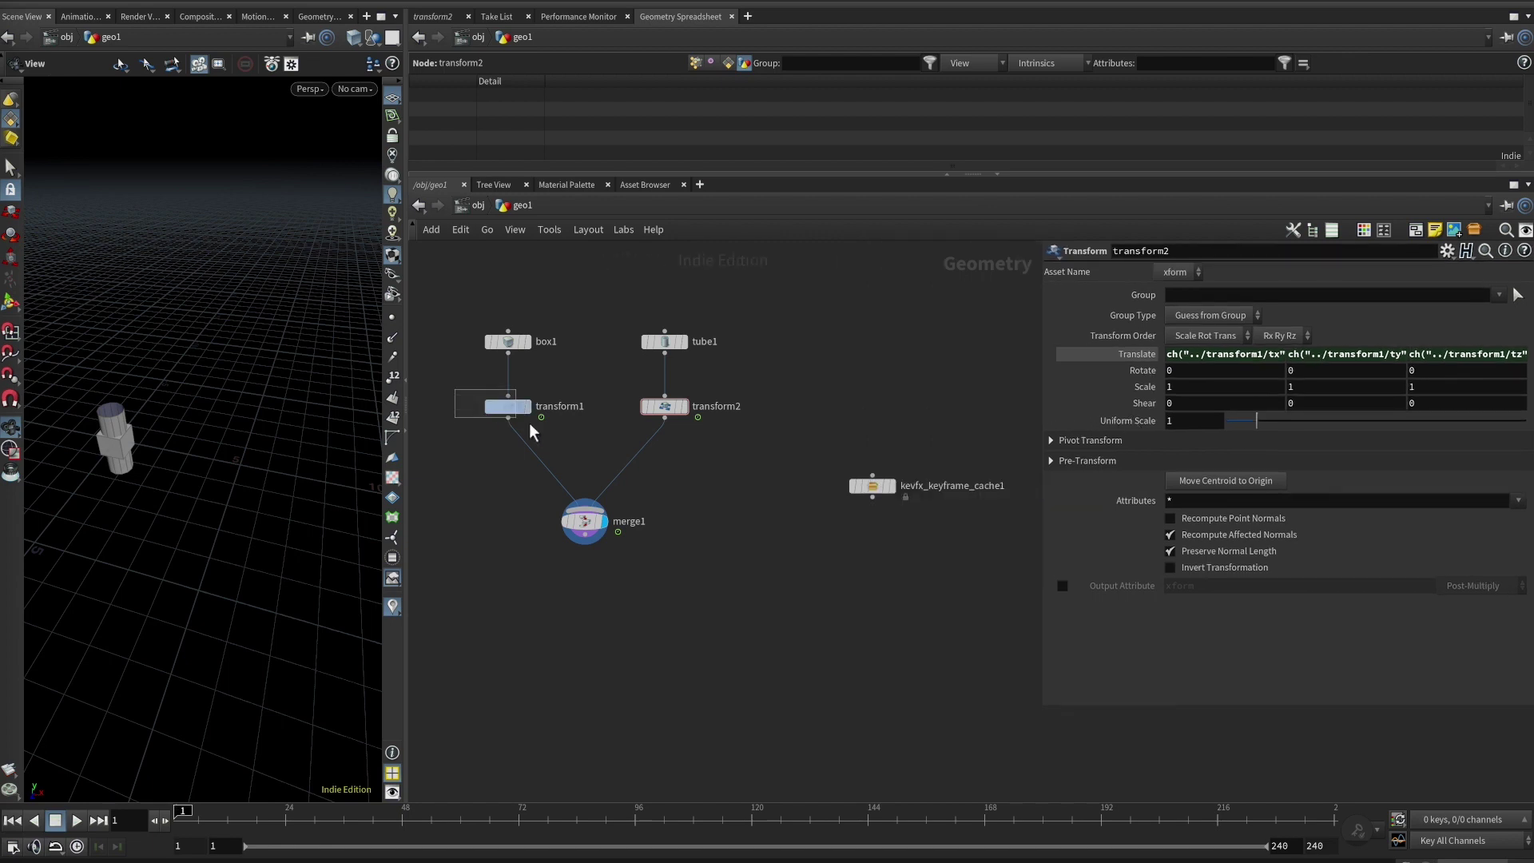
{"action": "mouse_move", "coordinate": [183, 823]}
{"action": "left_mouse_down"}
{"action": "mouse_move", "coordinate": [286, 831]}
{"action": "mouse_move", "coordinate": [171, 831]}
{"action": "left_mouse_up"}
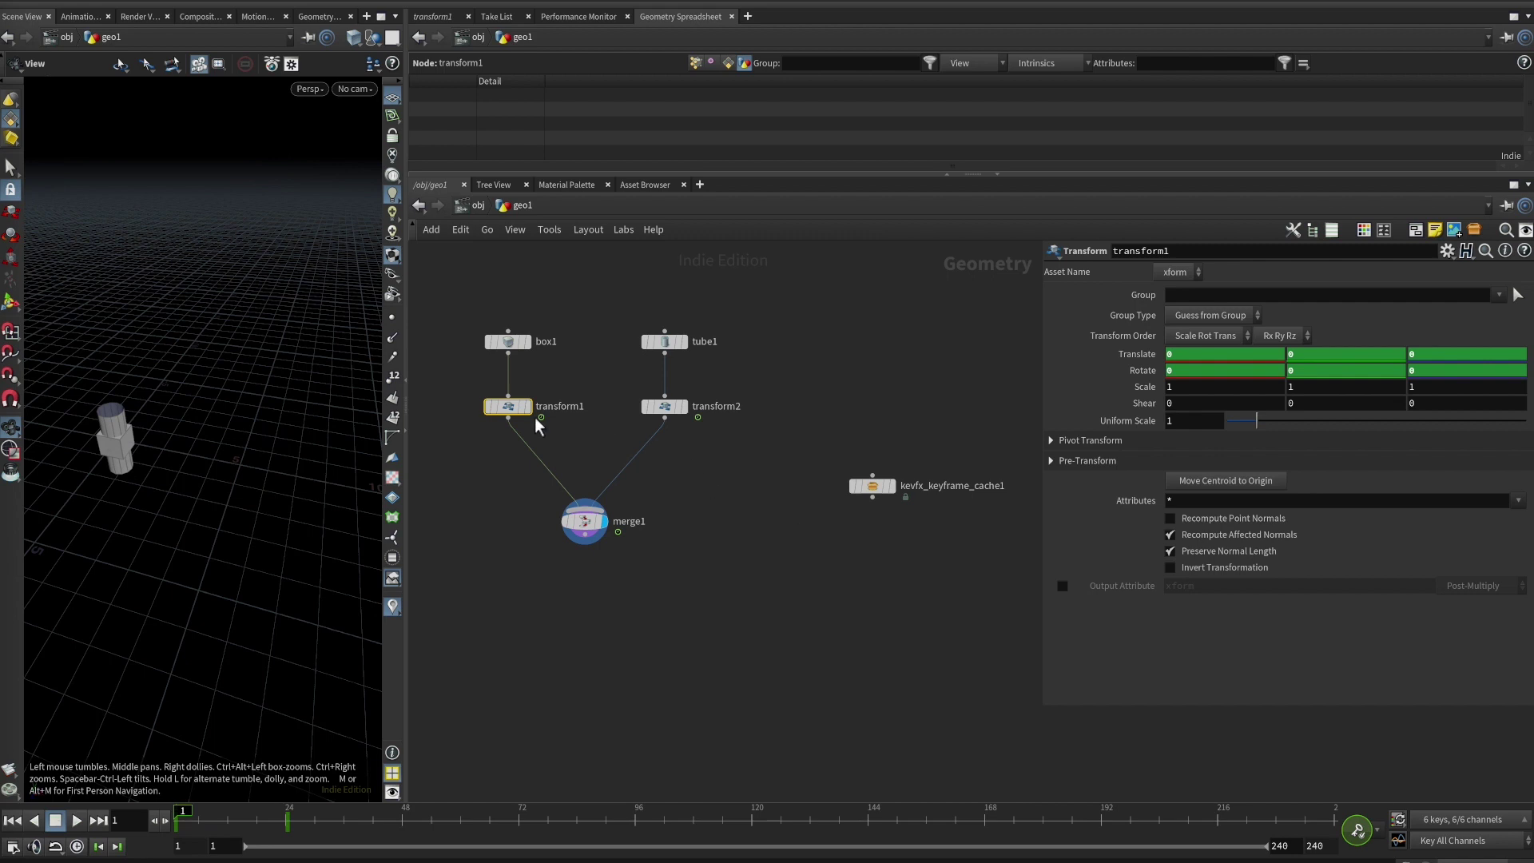
{"action": "left_click", "coordinate": [664, 406]}
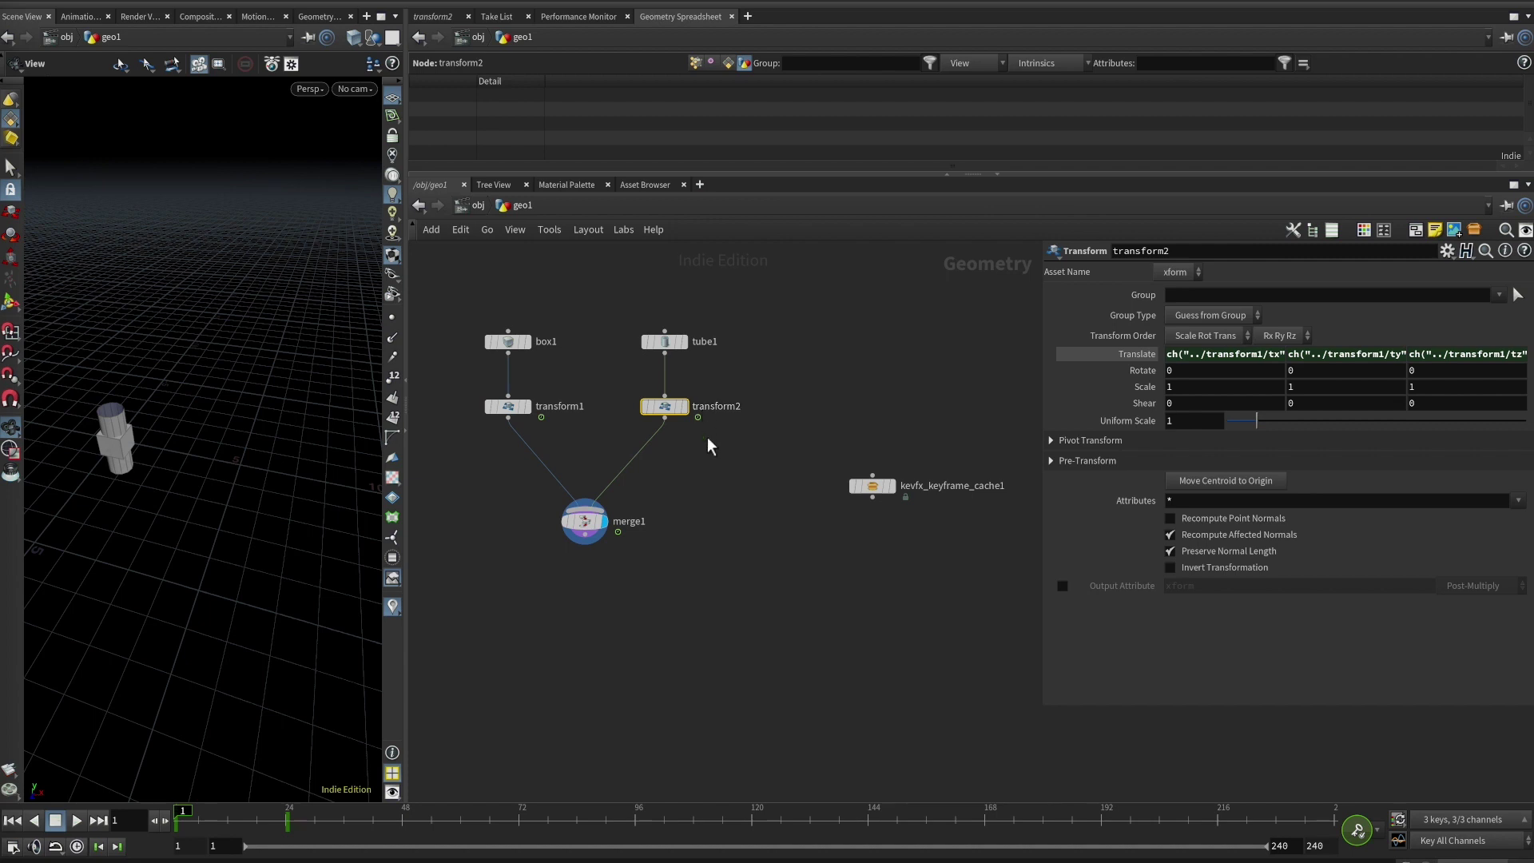
Try adding *2+1 to the reference expression in transform2's Translate X, and remove the addition again
{"action": "left_click_drag", "start_coordinate": [1042, 396], "coordinate": [965, 397]}
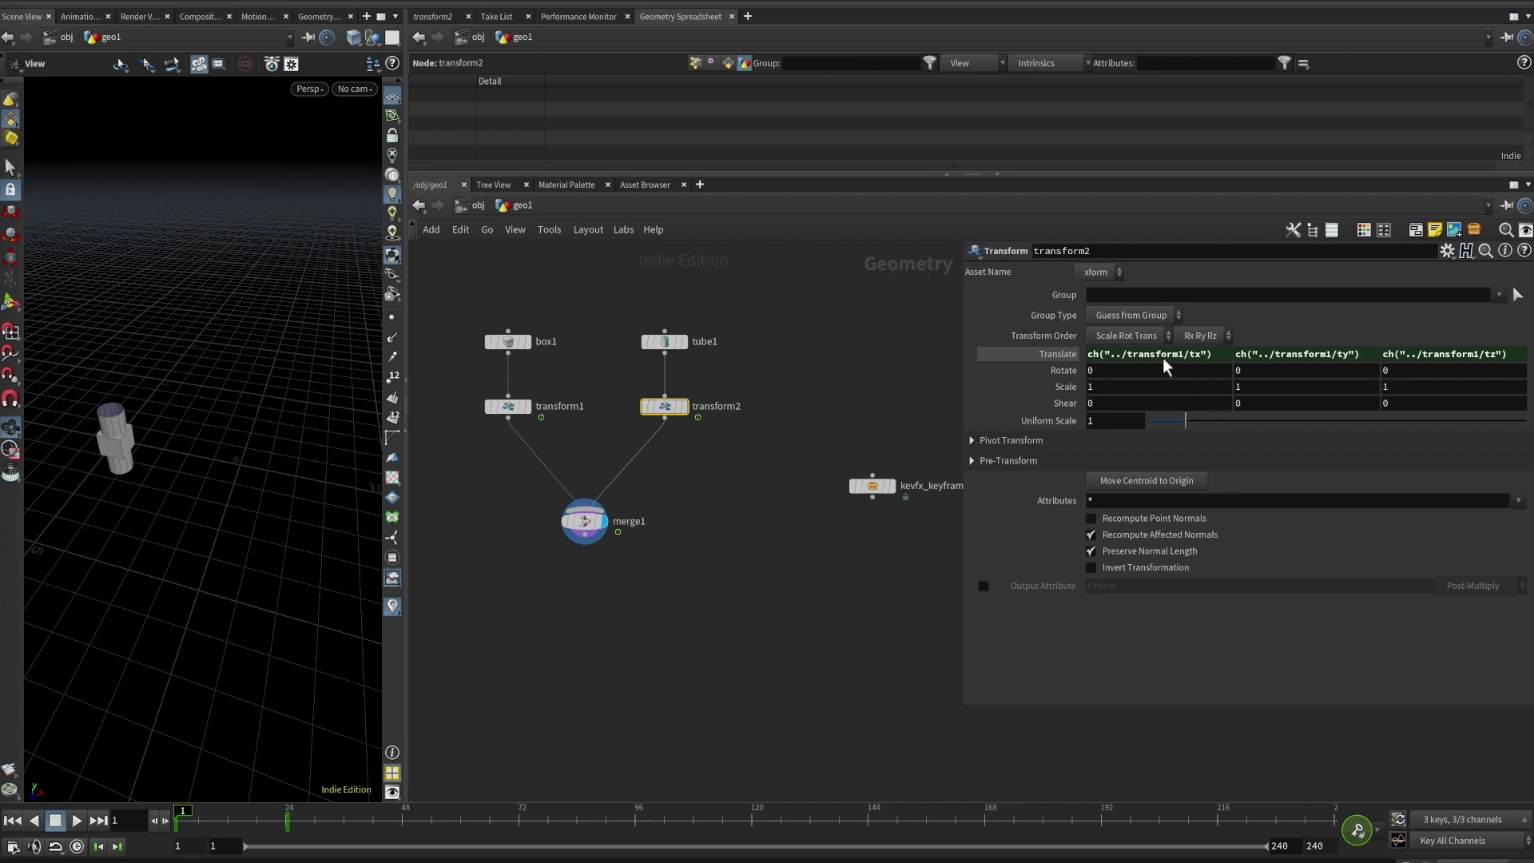
{"action": "left_click", "coordinate": [1213, 355]}
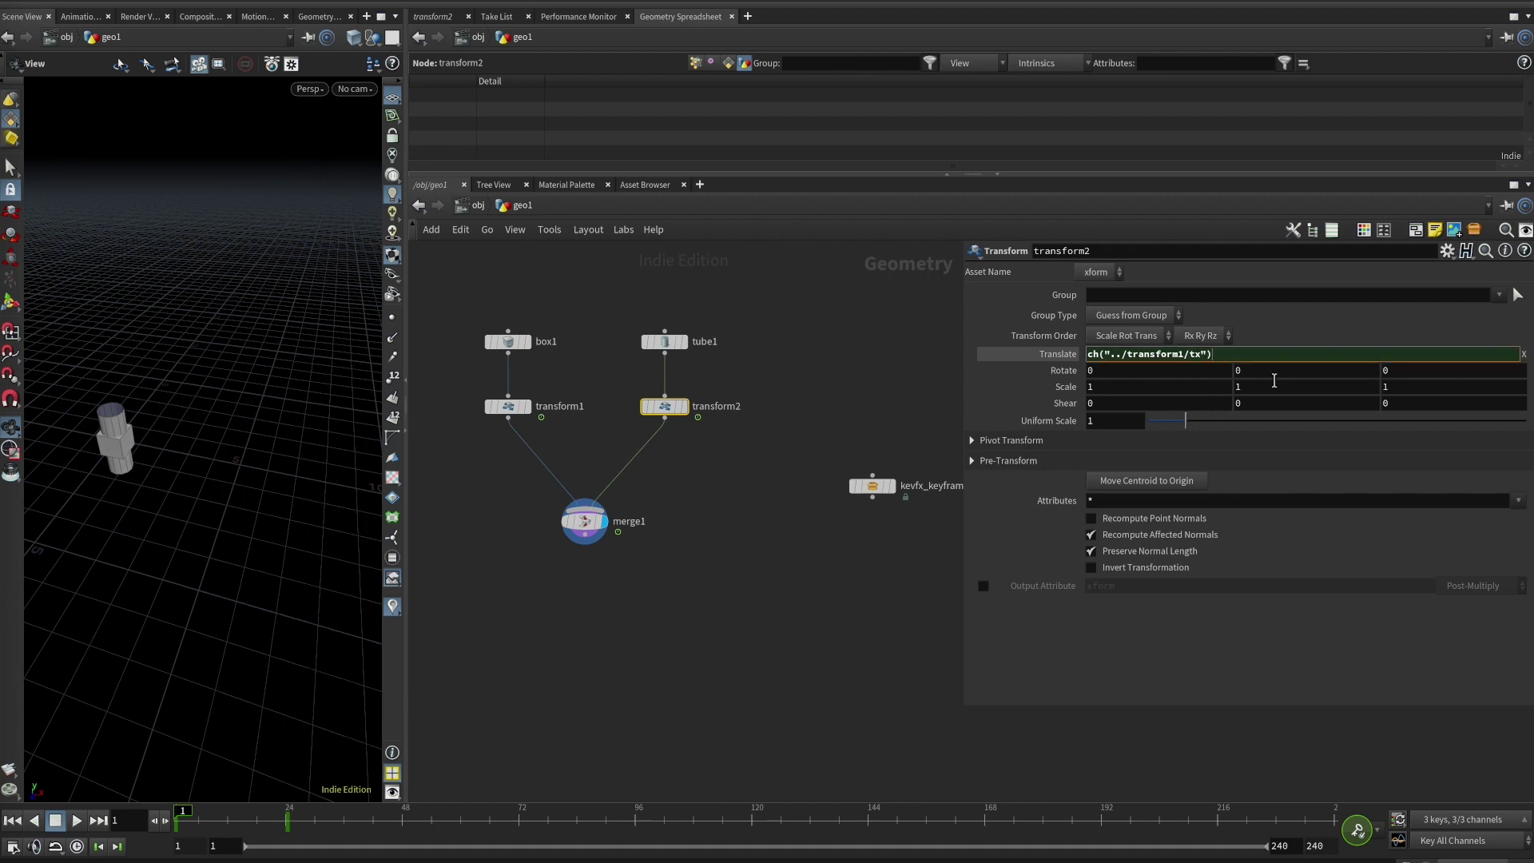
{"action": "type", "text": "*2+1"}
{"action": "key", "text": "BackSpace"}
{"action": "key", "text": "BackSpace"}
{"action": "key", "text": "BackSpace"}
{"action": "key", "text": "BackSpace"}
{"action": "key", "text": "Return"}
Delete the referenced channels from transform2's Translate parameter and scrub the timeline to check the motion
{"action": "left_click_drag", "start_coordinate": [446, 382], "coordinate": [550, 450]}
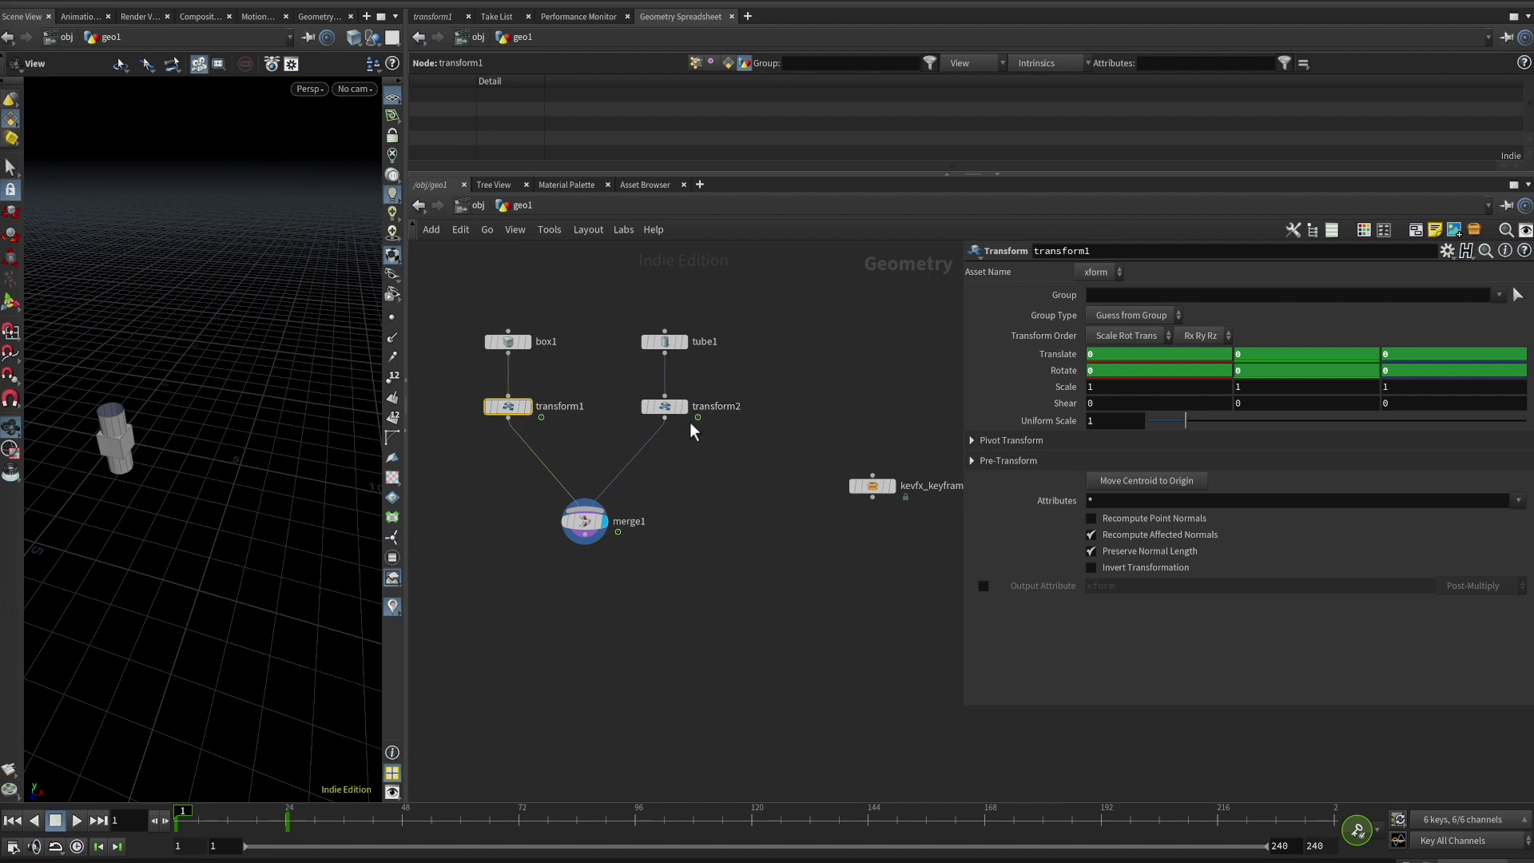
{"action": "left_click", "coordinate": [869, 485]}
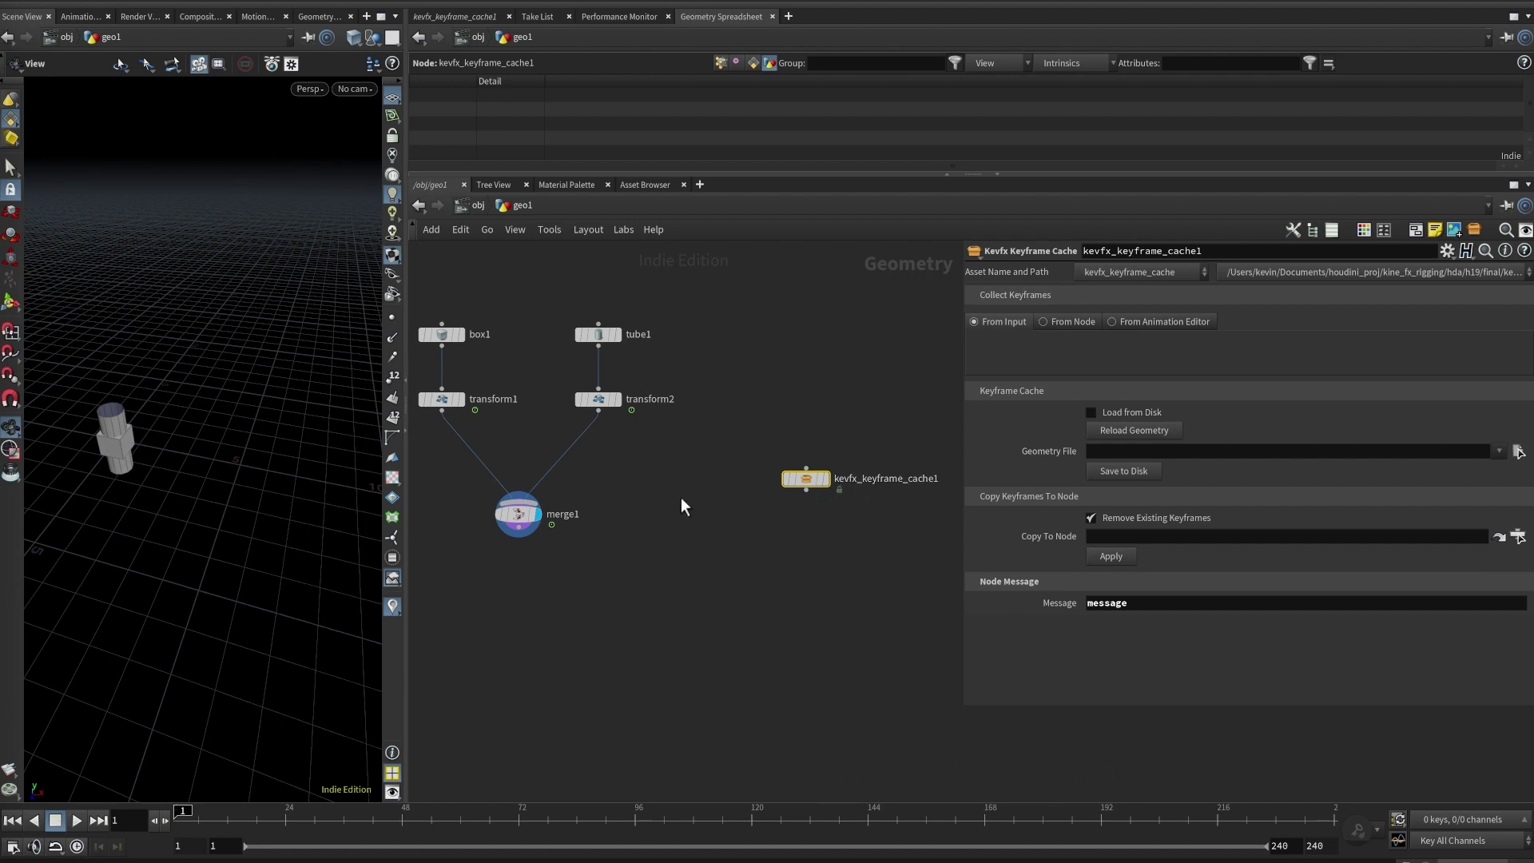
{"action": "left_click", "coordinate": [599, 399]}
{"action": "right_click", "coordinate": [1048, 355]}
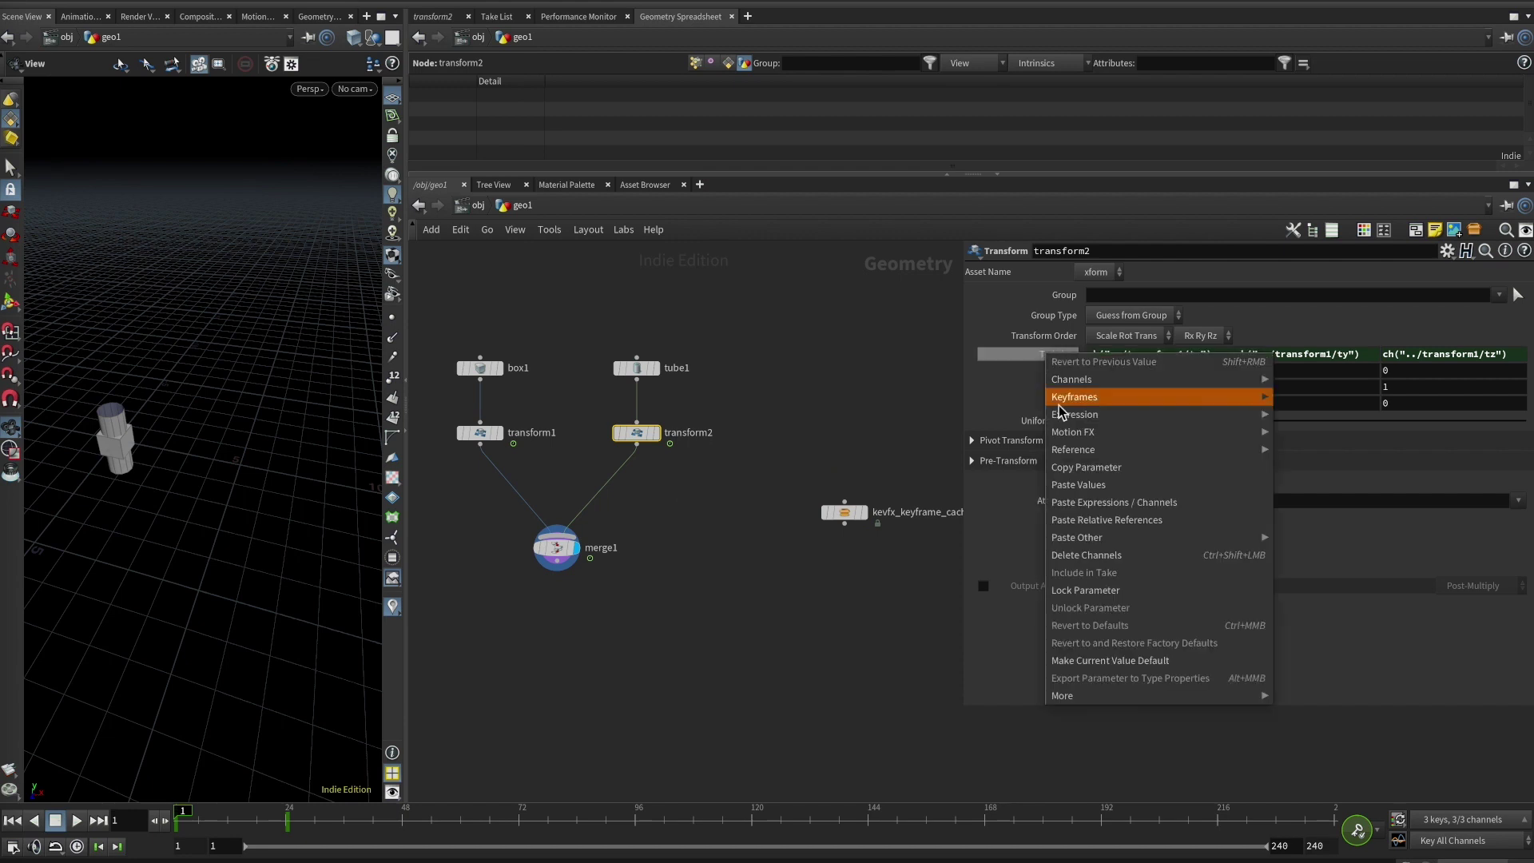
{"action": "left_click", "coordinate": [1068, 559]}
{"action": "left_click_drag", "start_coordinate": [250, 822], "coordinate": [184, 823]}
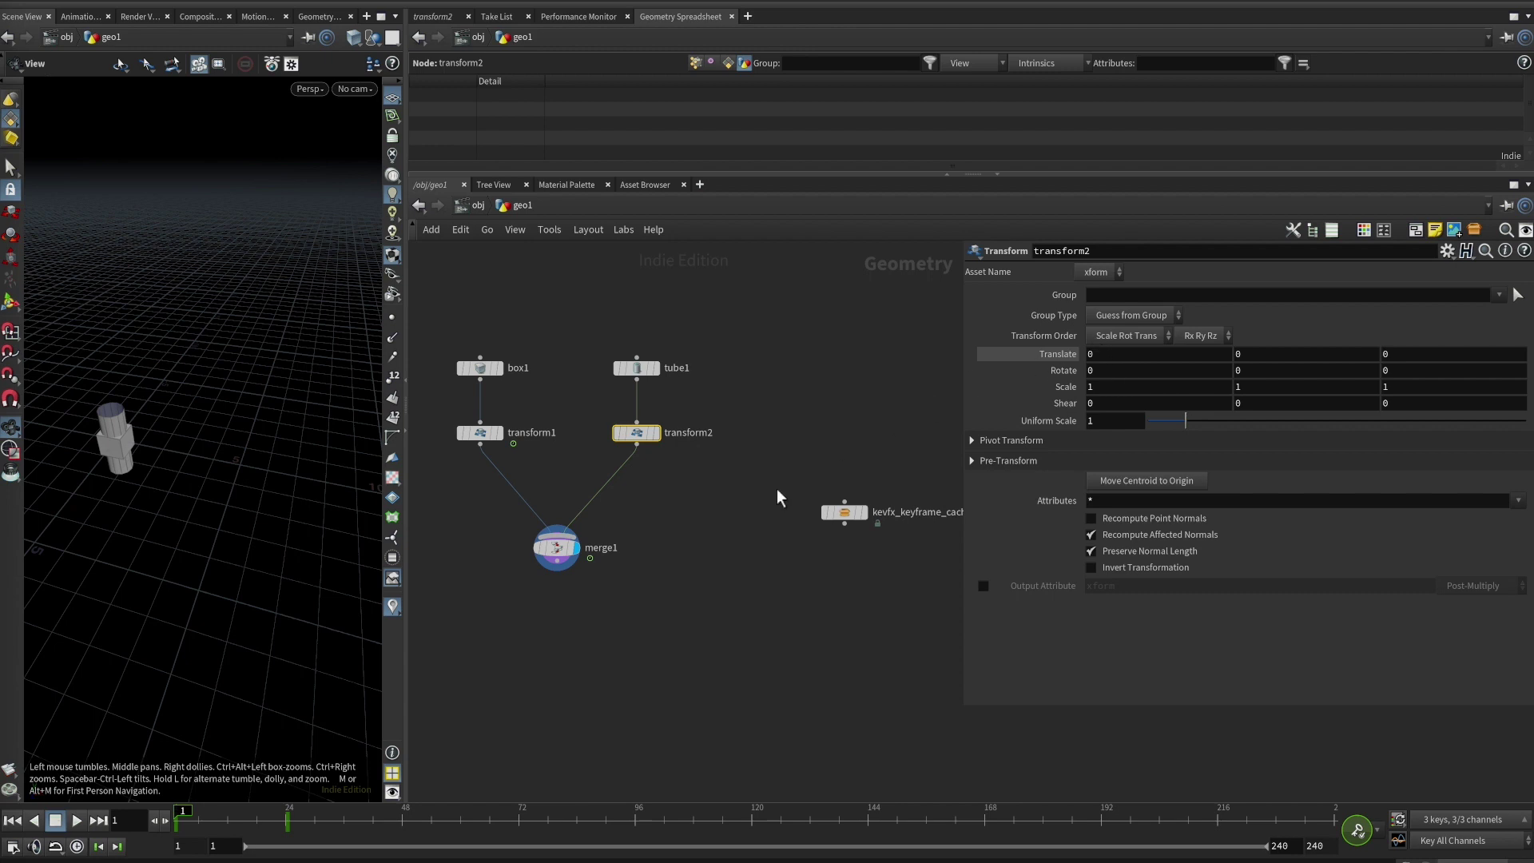
Set the Keyframe Cache node to collect From Node with ../transform1 as the source, and collect its keyframes
{"action": "left_click_drag", "start_coordinate": [965, 640], "coordinate": [1112, 640]}
{"action": "mouse_move", "coordinate": [919, 495]}
{"action": "left_mouse_down"}
{"action": "mouse_move", "coordinate": [965, 481]}
{"action": "mouse_move", "coordinate": [841, 499]}
{"action": "mouse_move", "coordinate": [919, 501]}
{"action": "mouse_move", "coordinate": [901, 499]}
{"action": "left_mouse_up"}
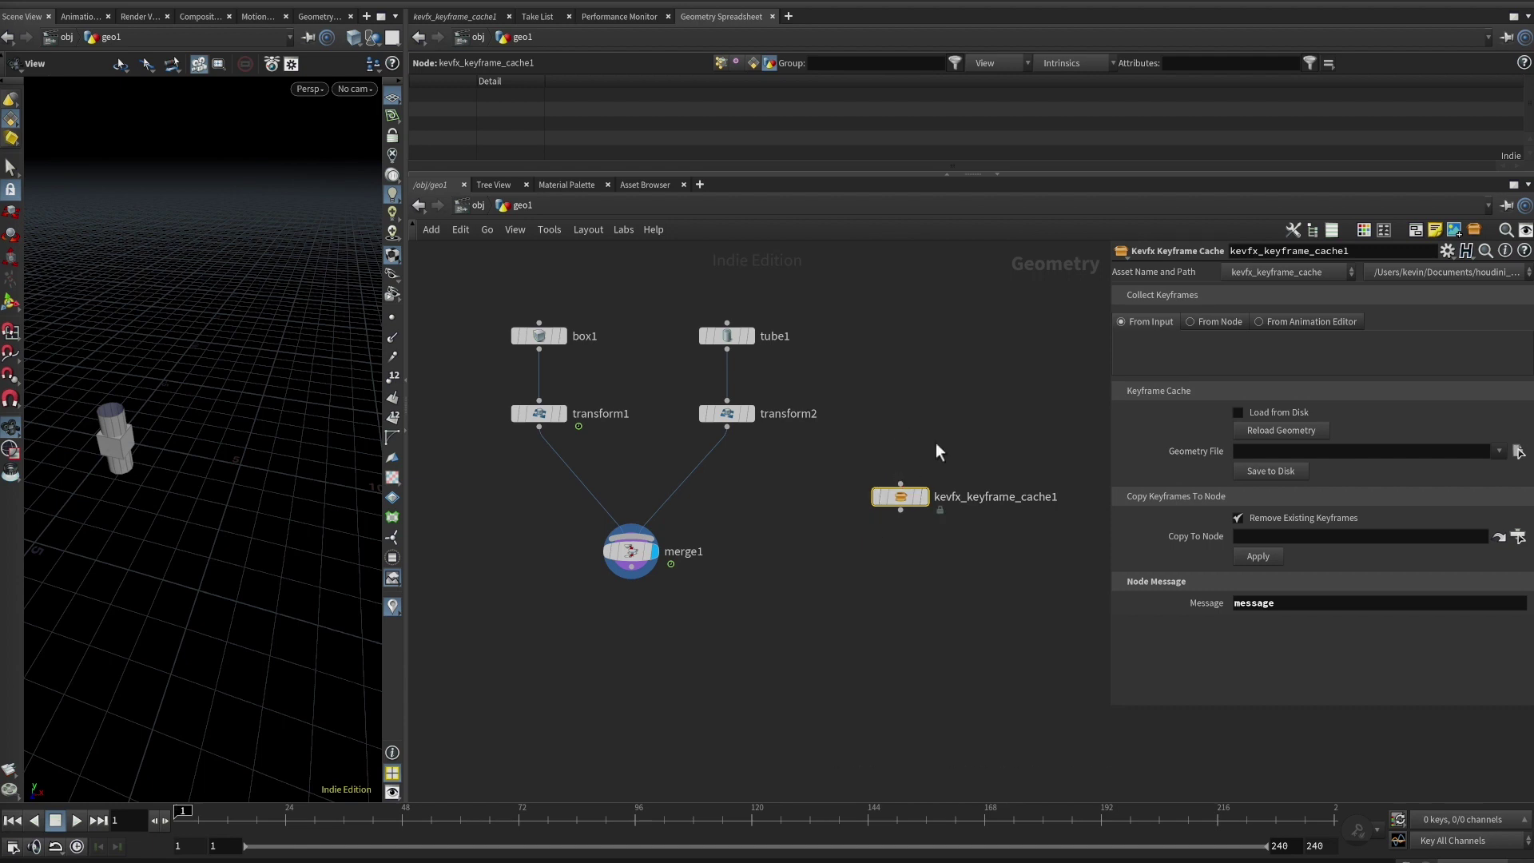
{"action": "left_click", "coordinate": [1204, 322]}
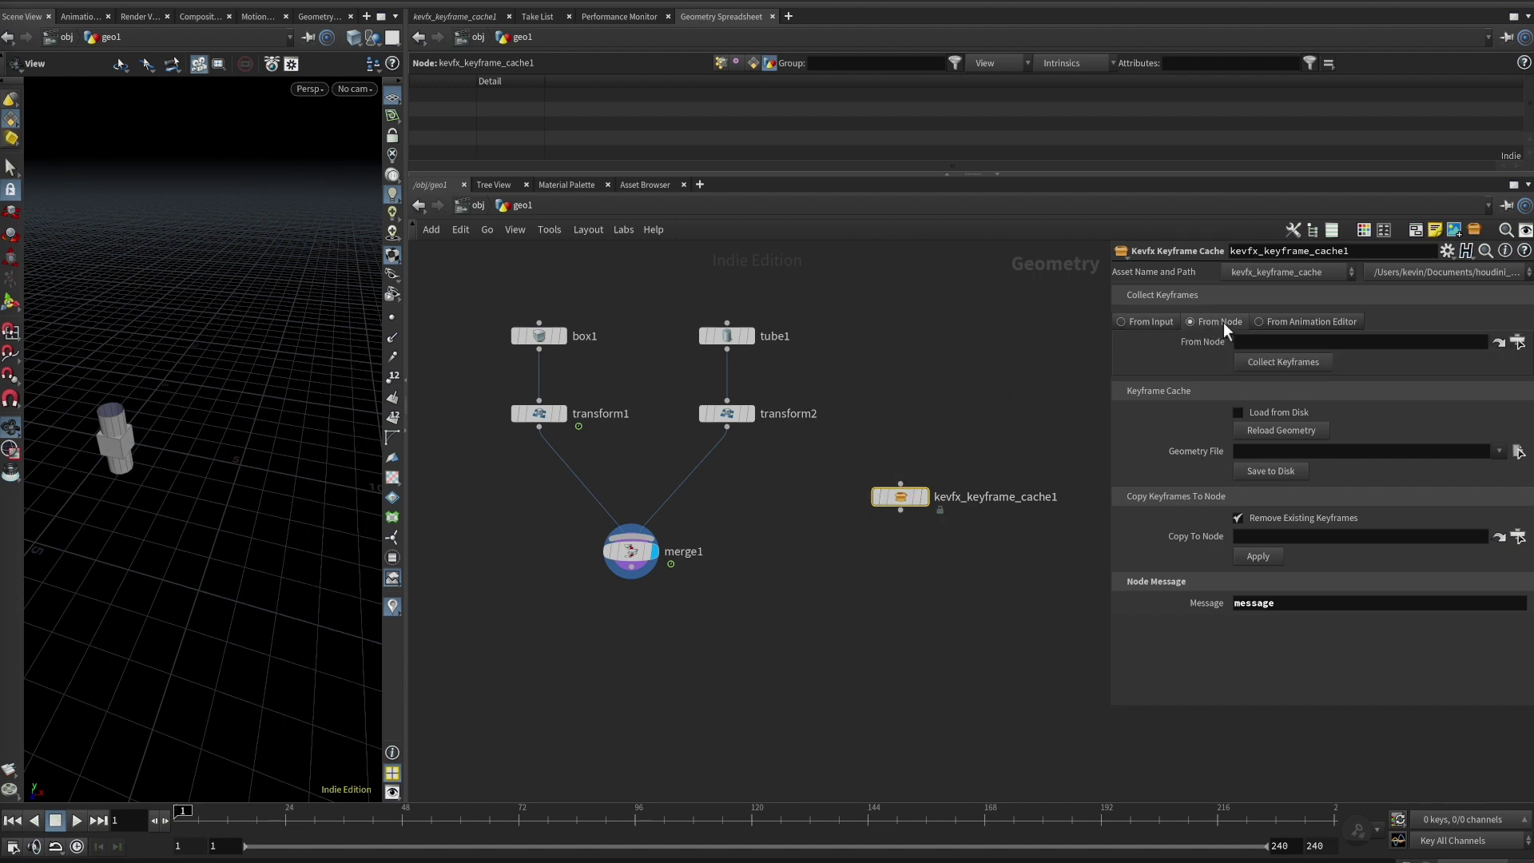
{"action": "mouse_move", "coordinate": [893, 502]}
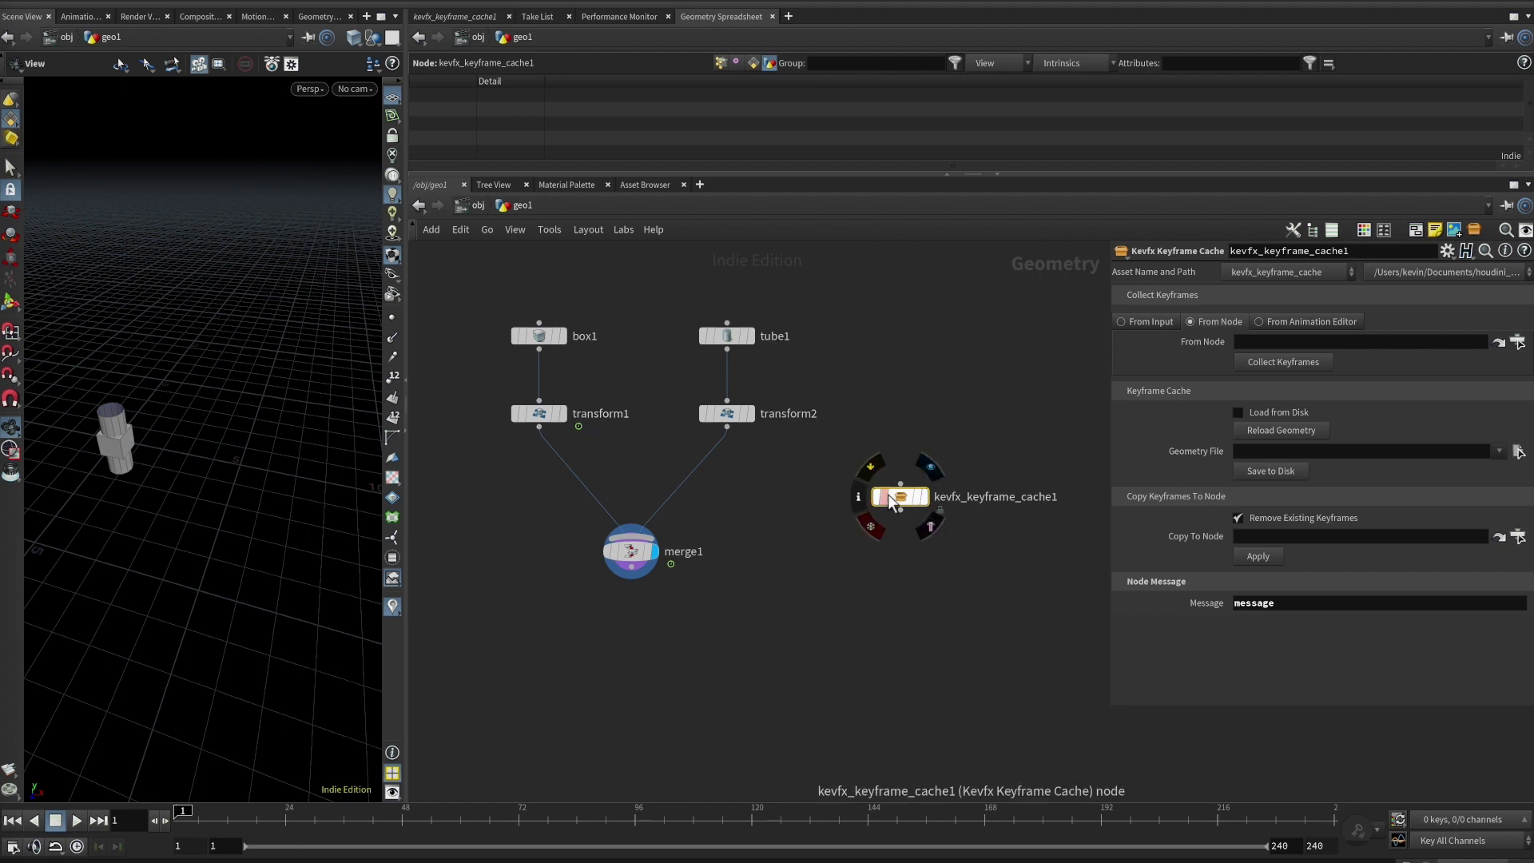
{"action": "mouse_move", "coordinate": [551, 423]}
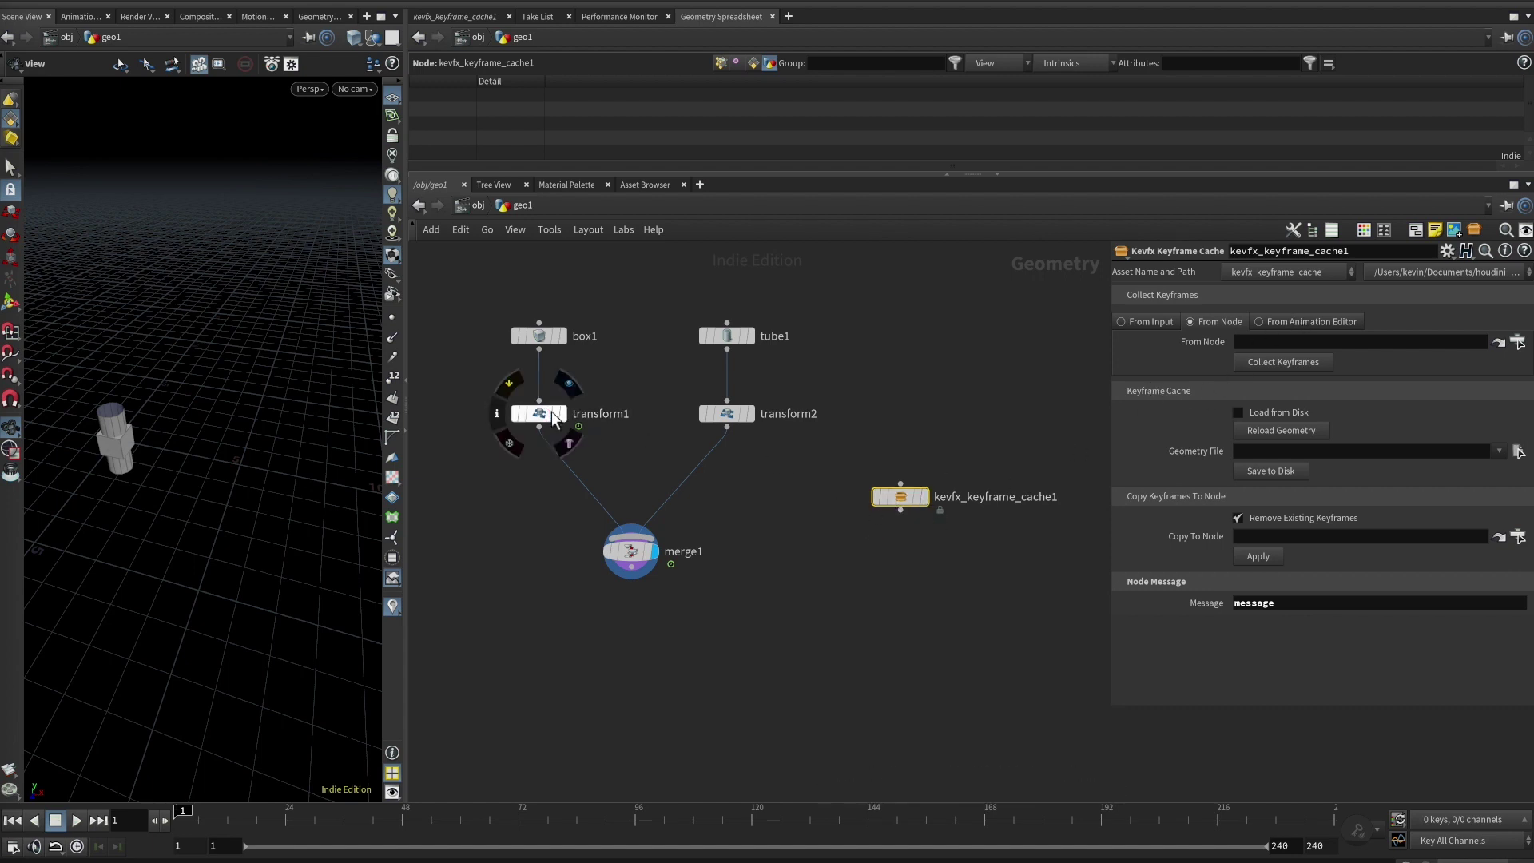
{"action": "left_click_drag", "start_coordinate": [548, 418], "coordinate": [1277, 342]}
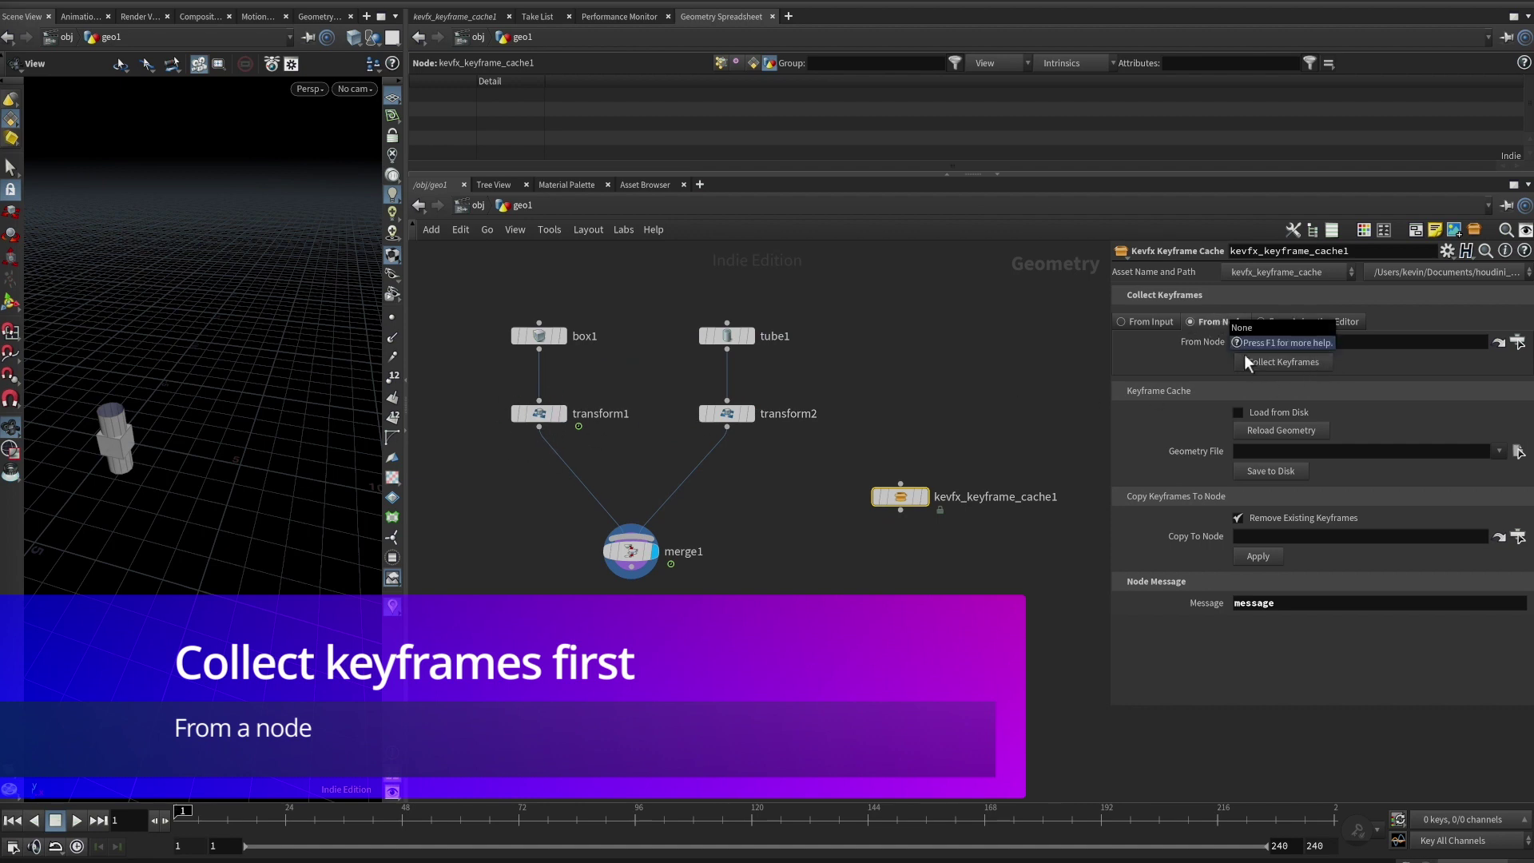
{"action": "left_click", "coordinate": [1277, 361]}
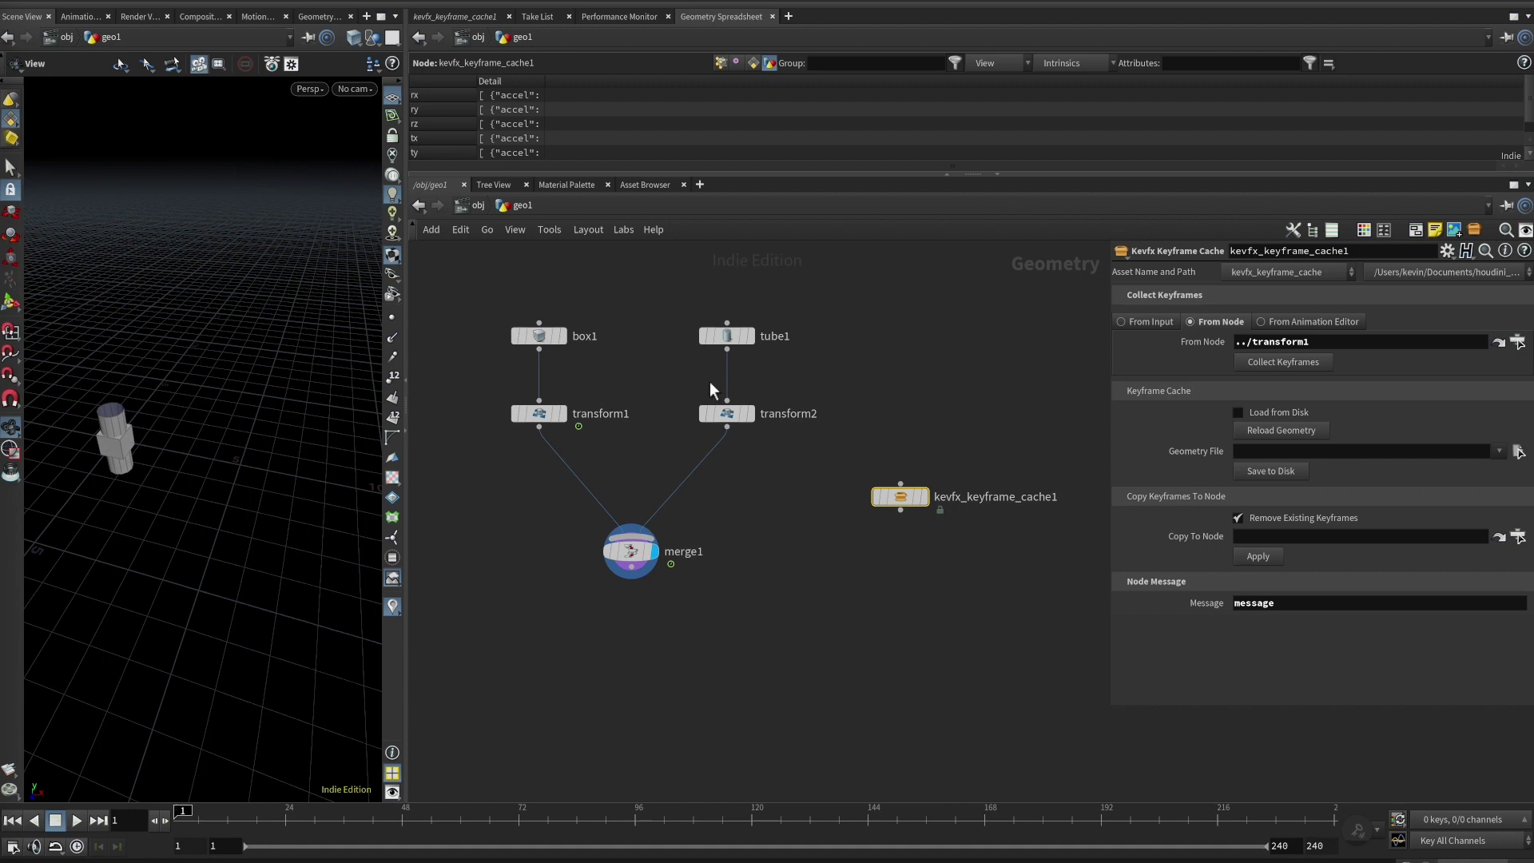
Compare transform1's keyframed Translate and Rotate channels with the attributes collected in the Keyframe Cache node
{"action": "left_click", "coordinate": [539, 413]}
{"action": "left_click", "coordinate": [1259, 390]}
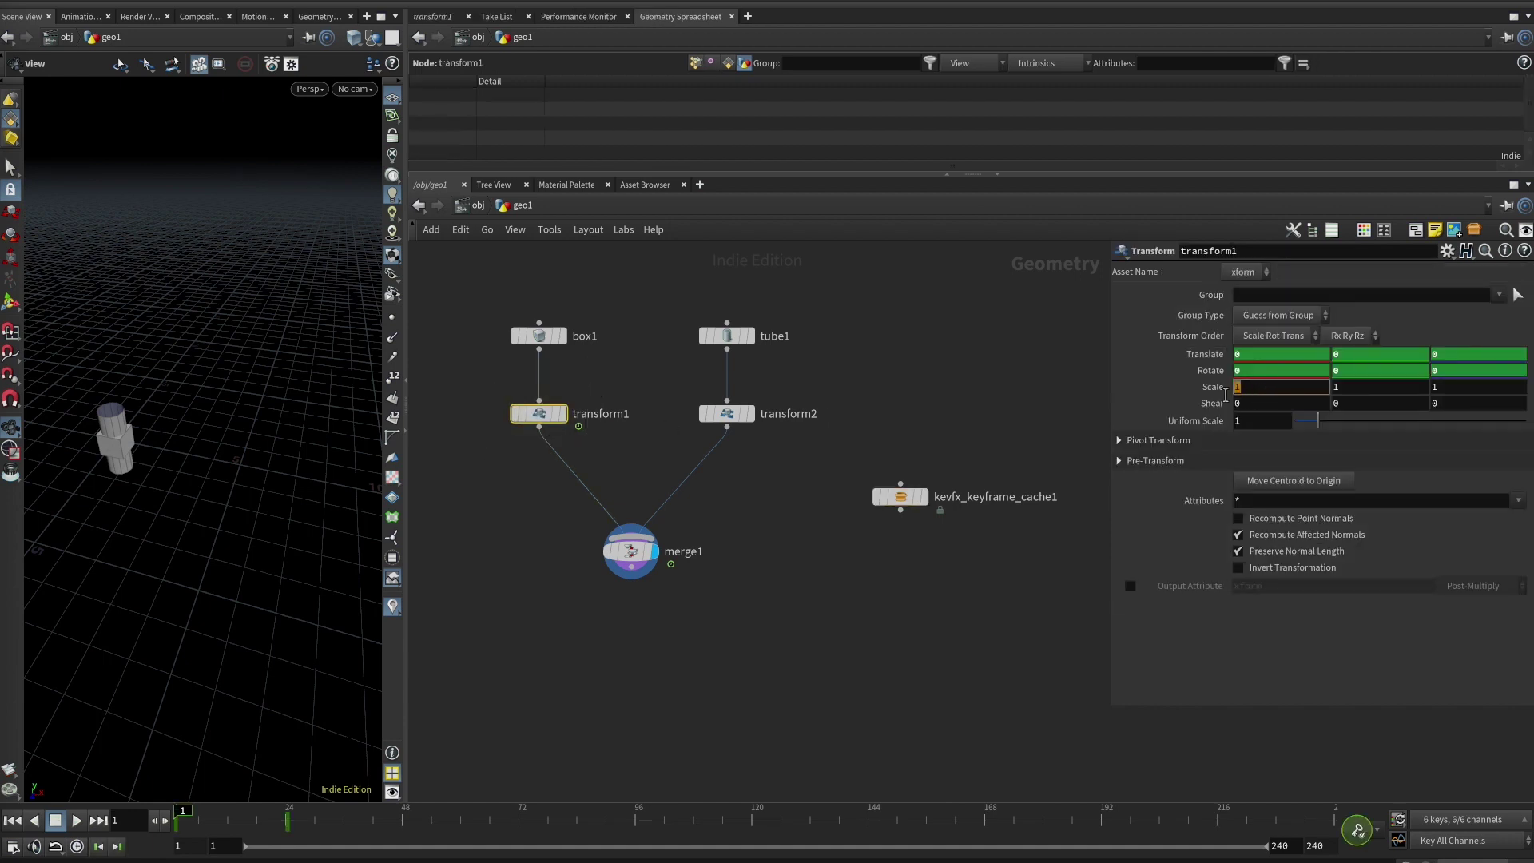
{"action": "left_click", "coordinate": [901, 496]}
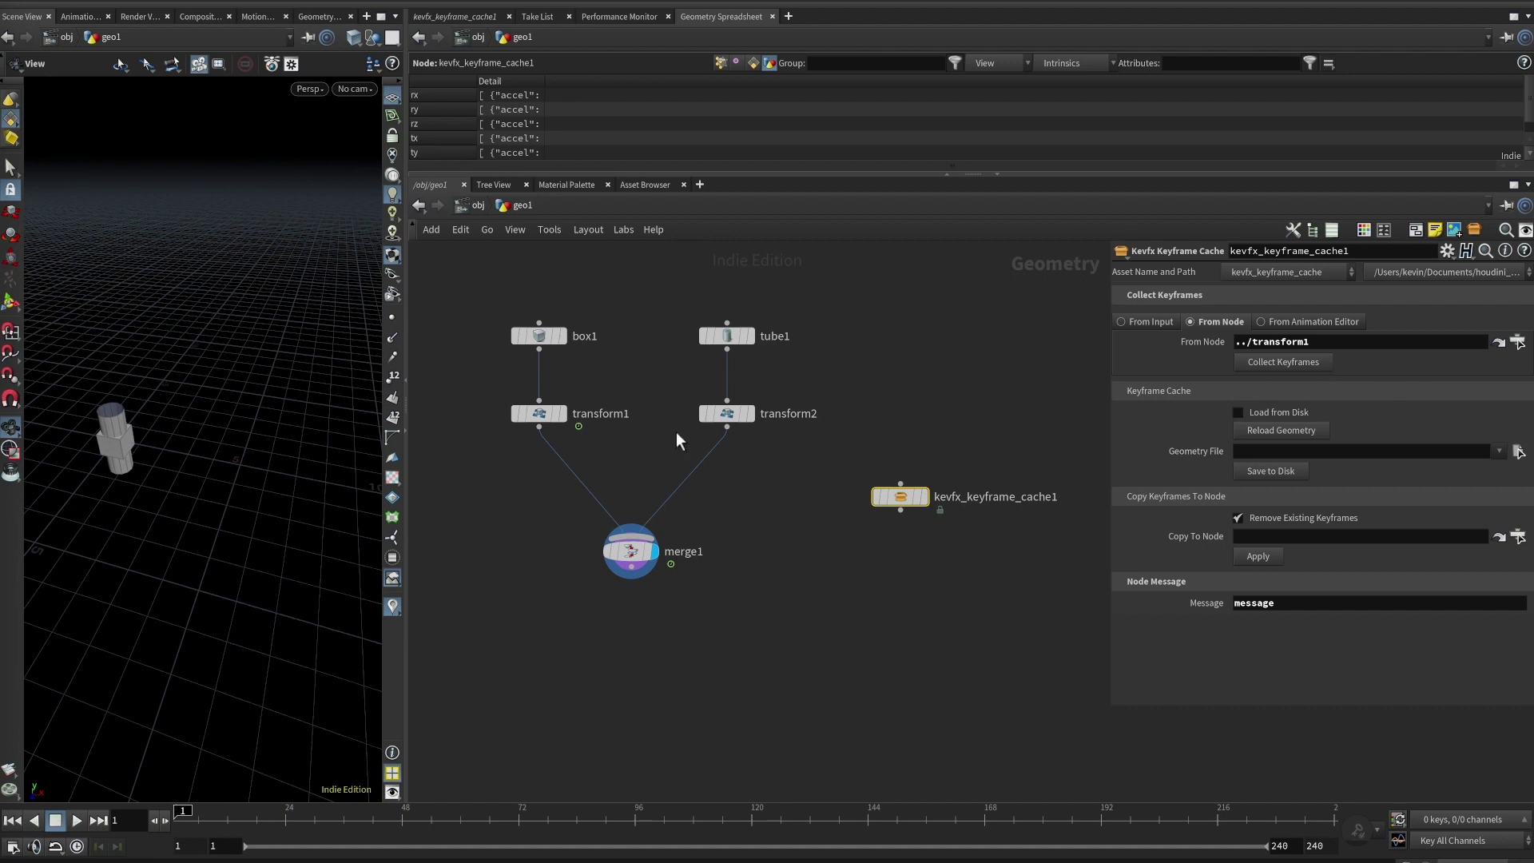
{"action": "left_click_drag", "start_coordinate": [583, 444], "coordinate": [584, 446]}
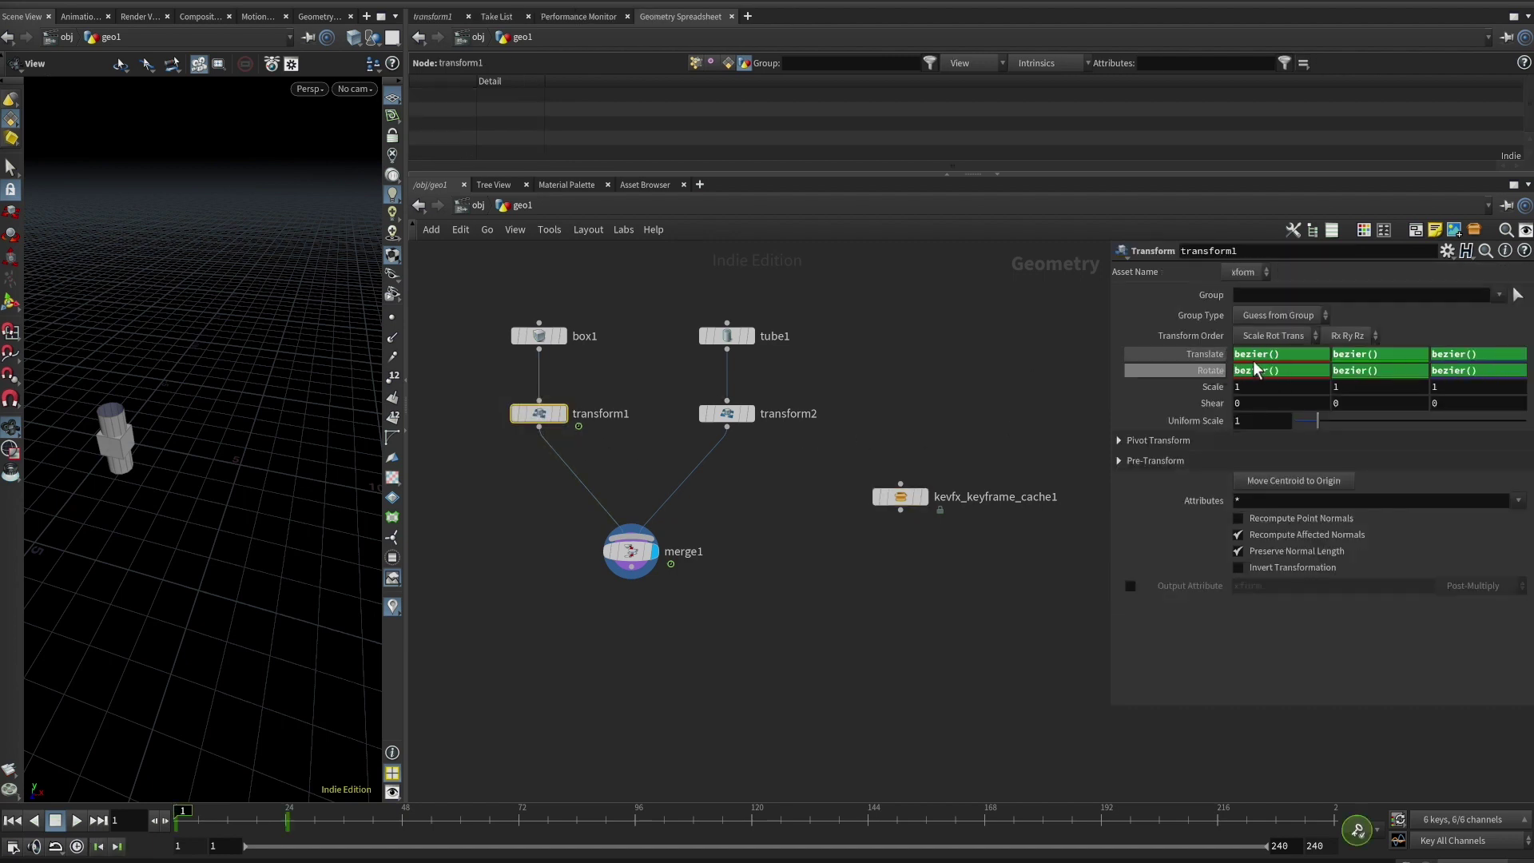
{"action": "left_click", "coordinate": [900, 496]}
Enlarge the Geometry Spreadsheet and widen its Detail value column to examine the cached keyframe data
{"action": "left_click_drag", "start_coordinate": [894, 178], "coordinate": [894, 301]}
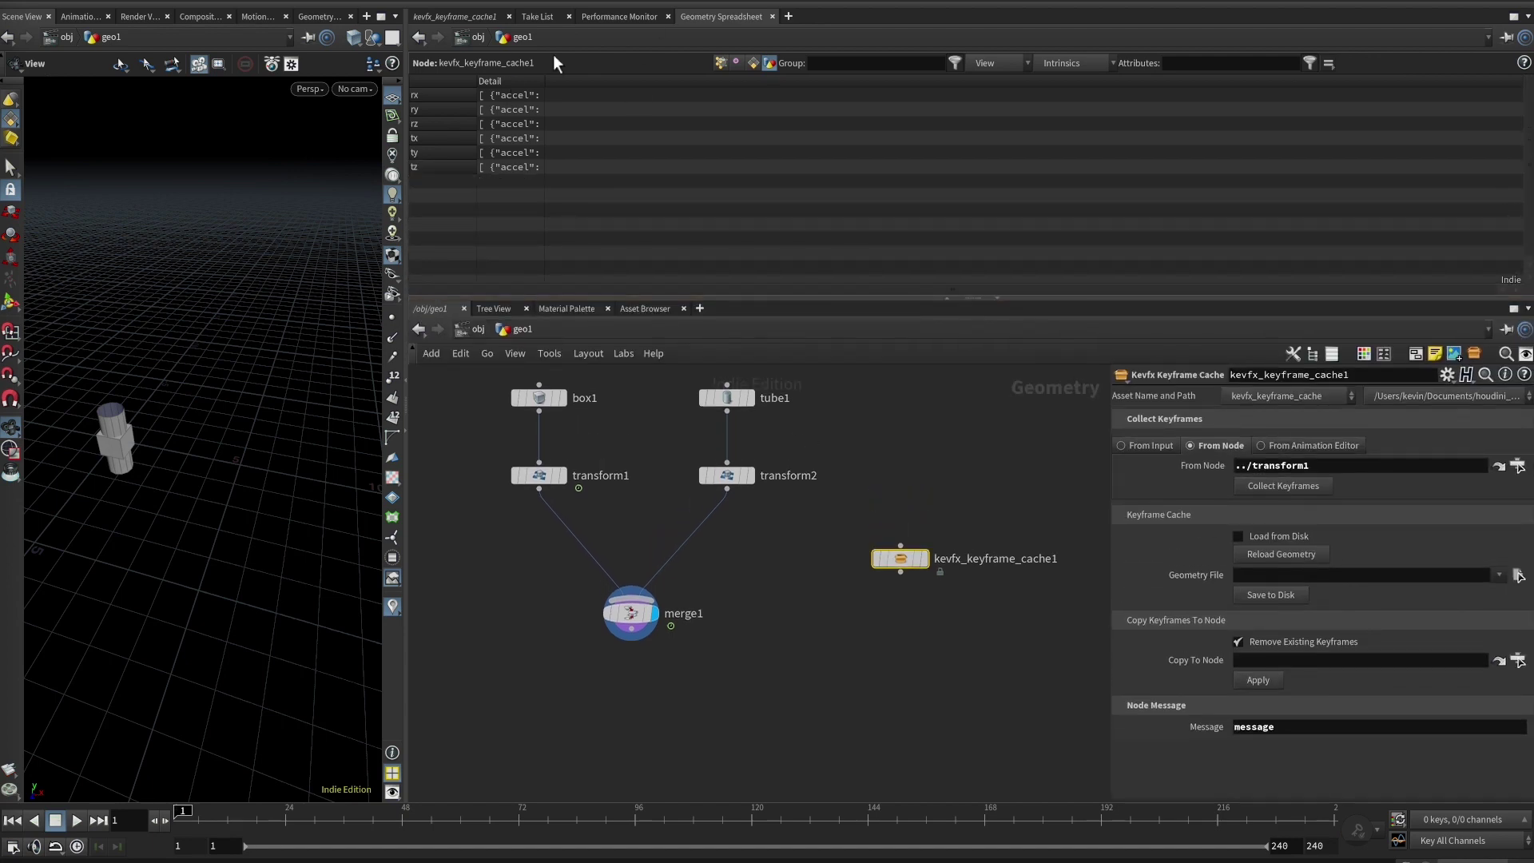
{"action": "left_click_drag", "start_coordinate": [545, 86], "coordinate": [913, 86]}
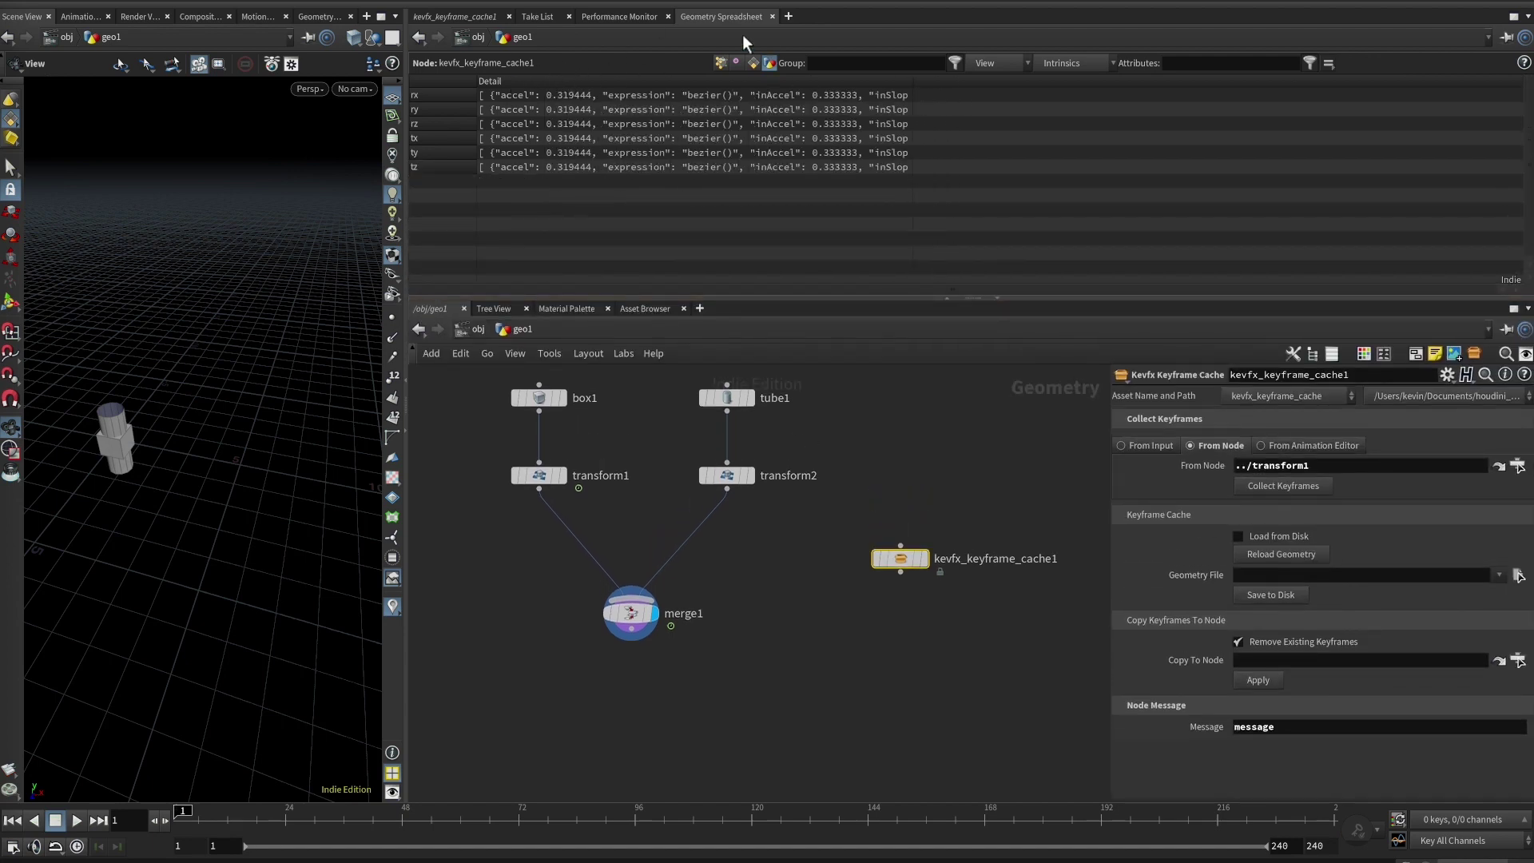
{"action": "left_click_drag", "start_coordinate": [925, 492], "coordinate": [855, 608]}
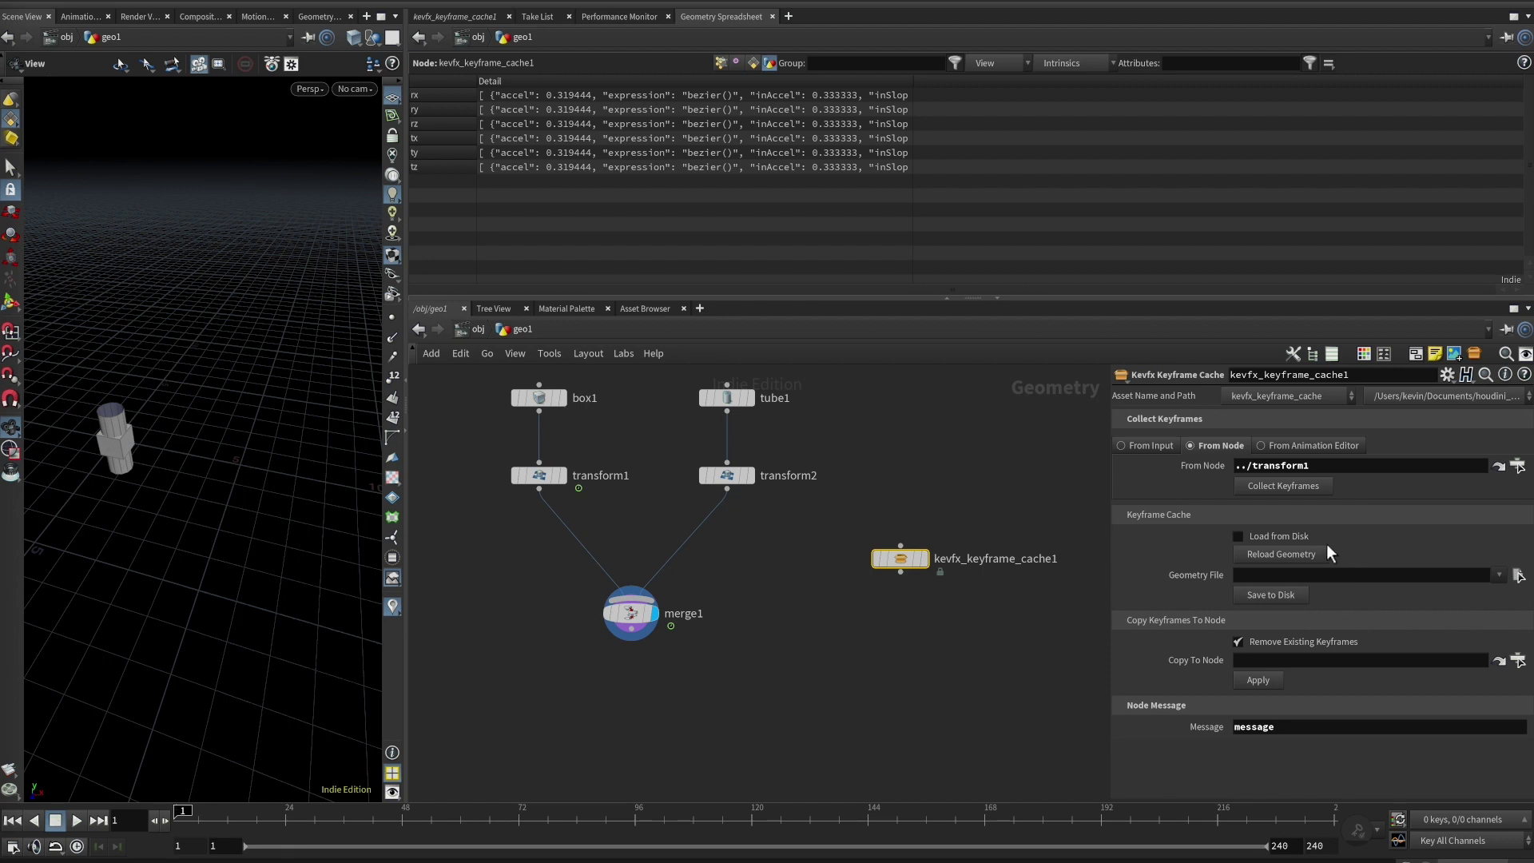
{"action": "left_click", "coordinate": [1308, 572]}
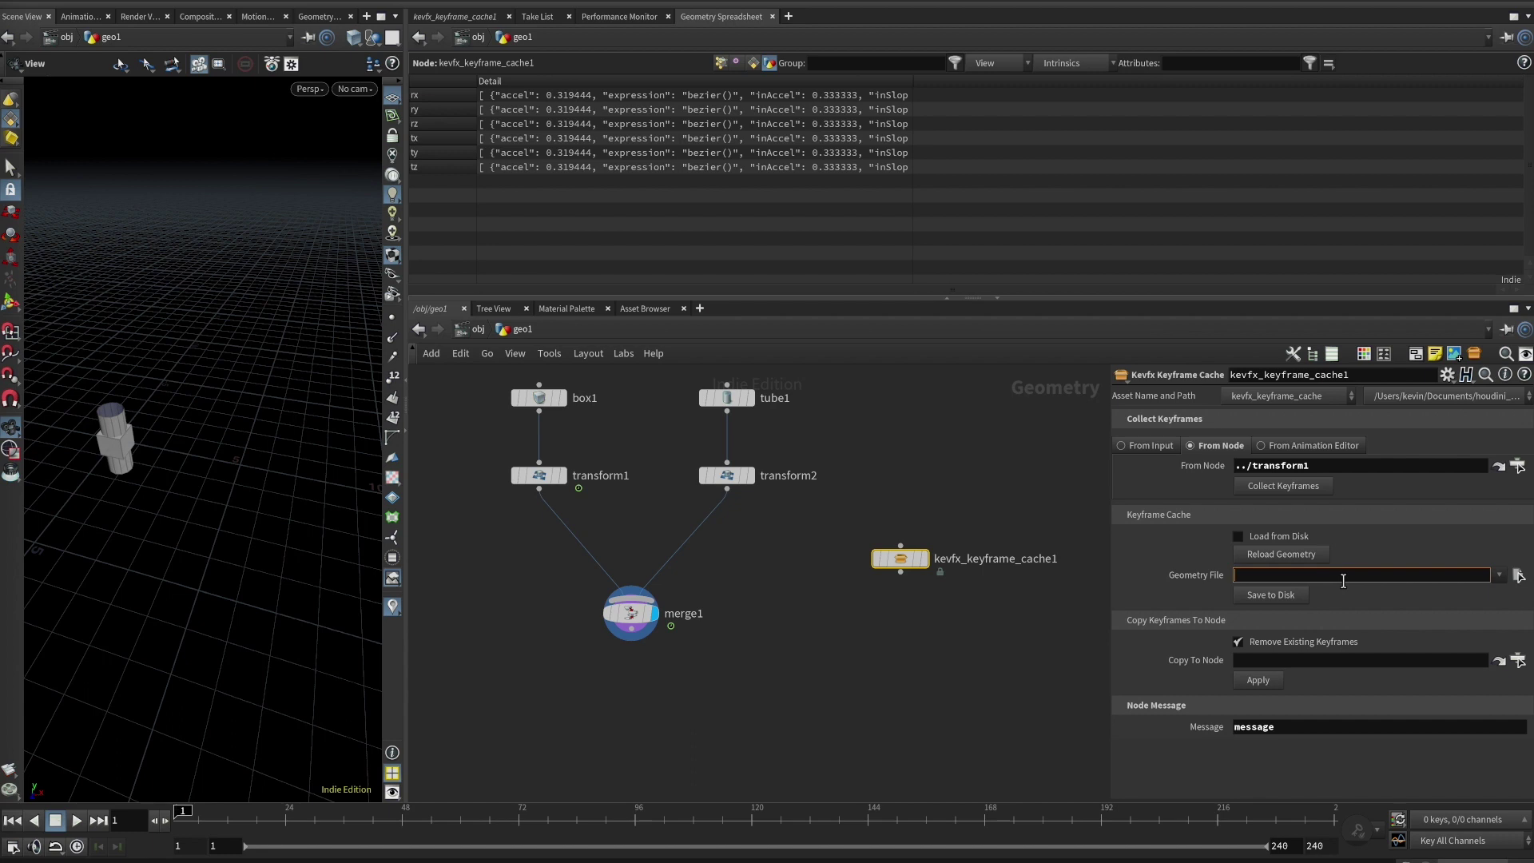
{"action": "type", "text": "$HIP/"}
{"action": "key", "text": "ctrl+a"}
{"action": "key", "text": "BackSpace"}
{"action": "left_click", "coordinate": [999, 631]}
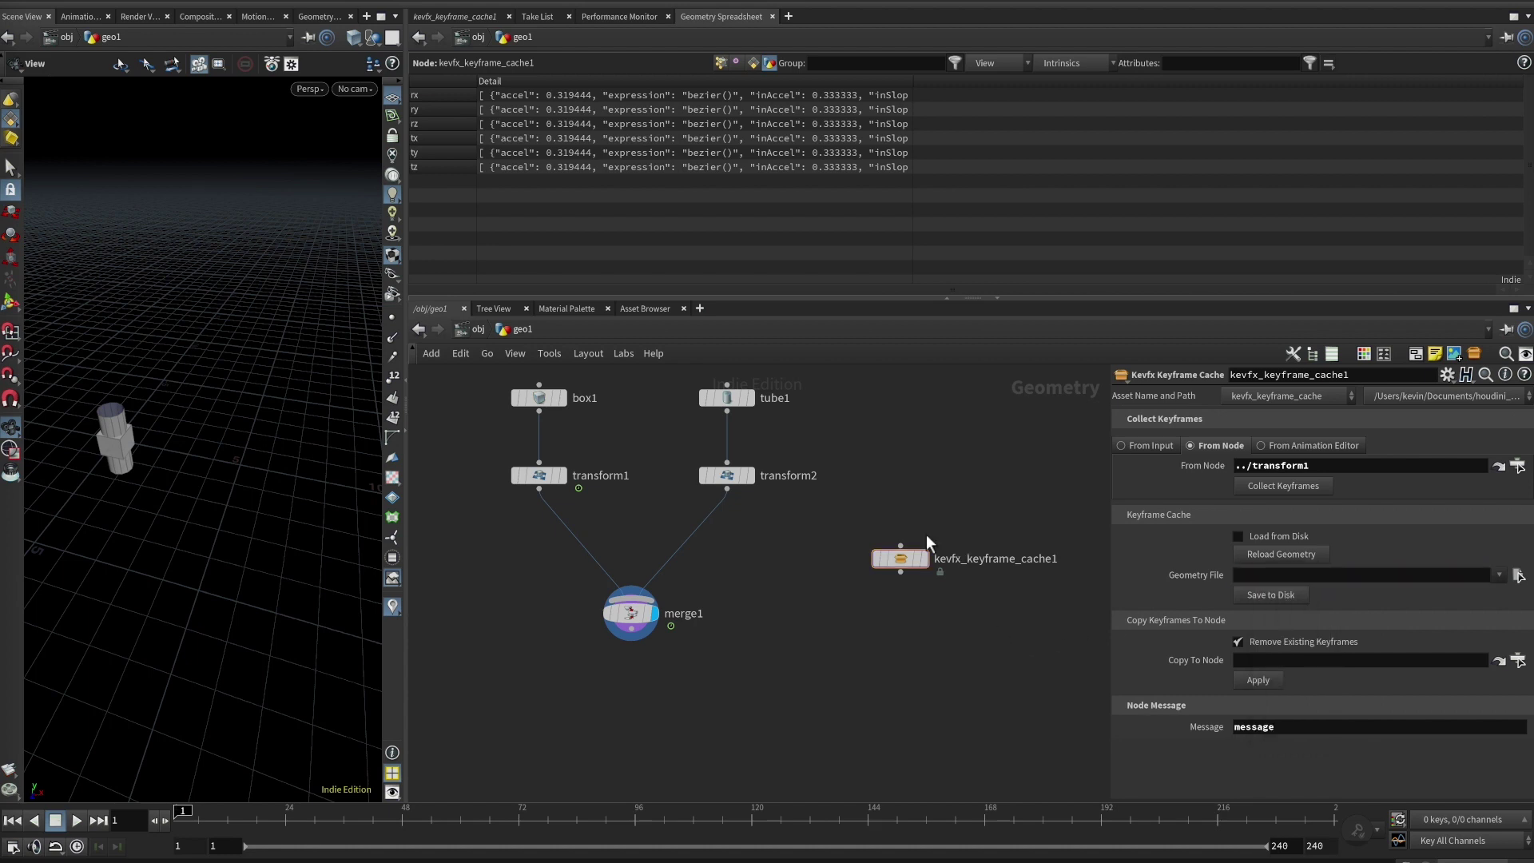
{"action": "left_click", "coordinate": [104, 2]}
{"action": "left_click", "coordinate": [932, 273]}
Set the Keyframe Cache's Geometry File to $HIP/cache/test_anim.bgeo.sc and enable Load from Disk
{"action": "left_click", "coordinate": [1518, 577]}
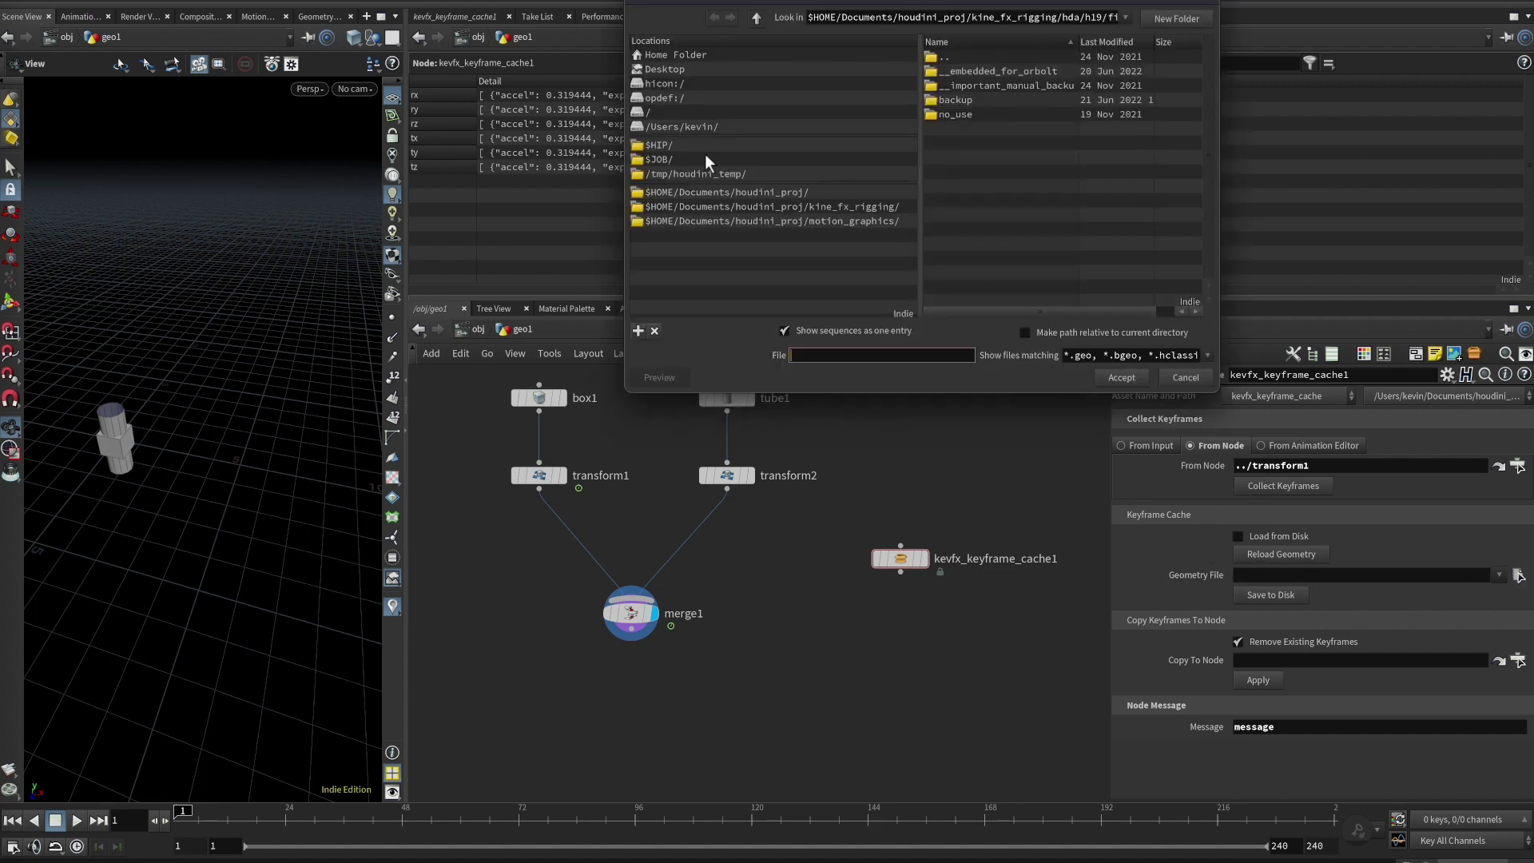
{"action": "left_click", "coordinate": [676, 145]}
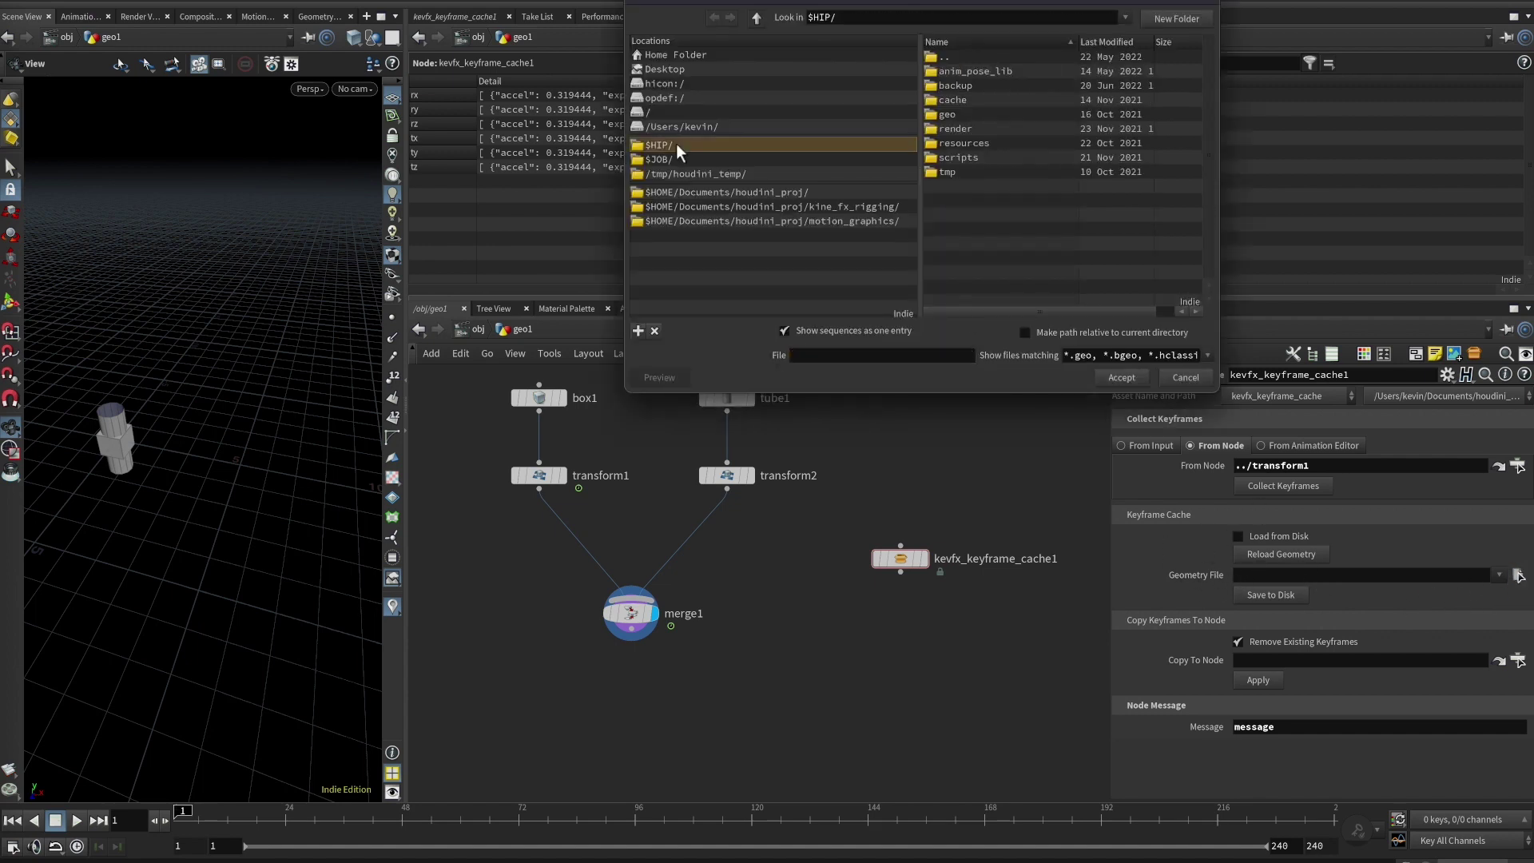
{"action": "double_click", "coordinate": [959, 99]}
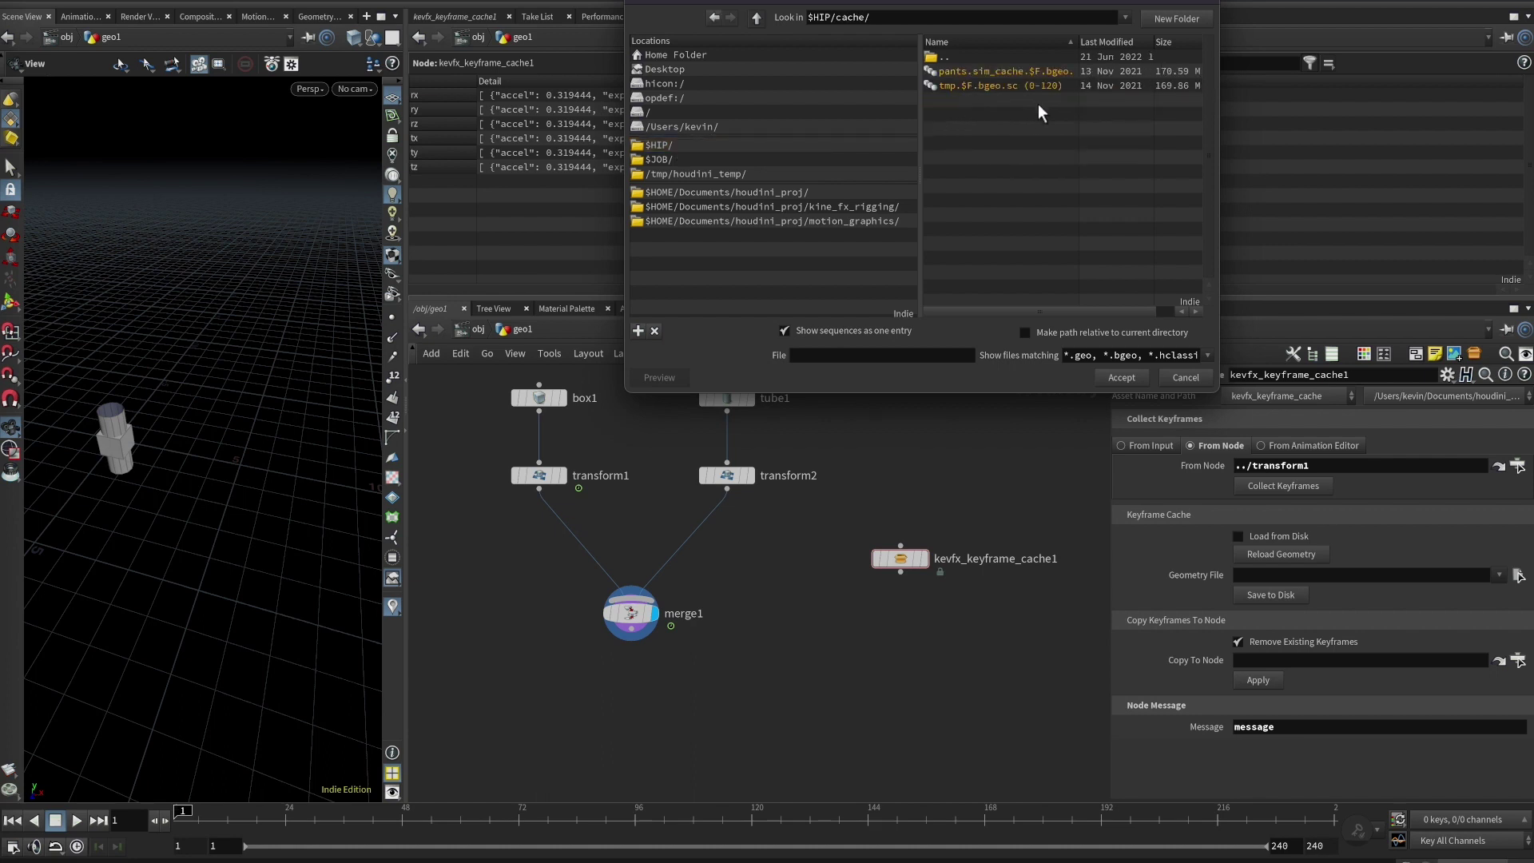
{"action": "left_click", "coordinate": [908, 363]}
{"action": "type", "text": "test_anim"}
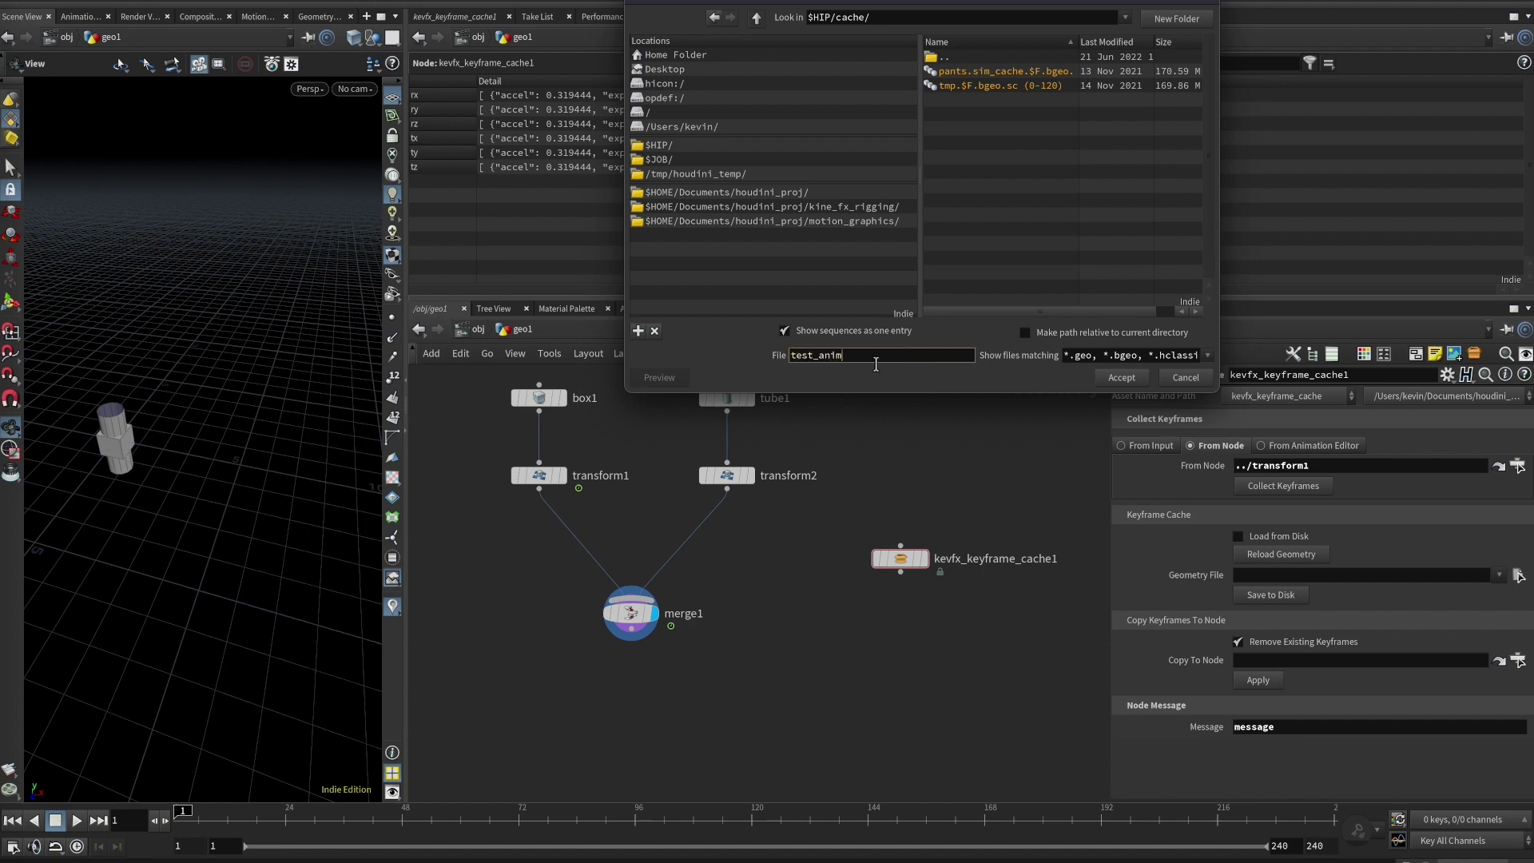
{"action": "type", "text": ".bgeo.sc"}
{"action": "double_click", "coordinate": [847, 357]}
{"action": "left_click", "coordinate": [862, 357]}
{"action": "mouse_move", "coordinate": [870, 357]}
{"action": "left_mouse_down"}
{"action": "mouse_move", "coordinate": [848, 358]}
{"action": "mouse_move", "coordinate": [875, 357]}
{"action": "left_mouse_up"}
{"action": "left_click", "coordinate": [901, 365]}
{"action": "left_click", "coordinate": [1116, 378]}
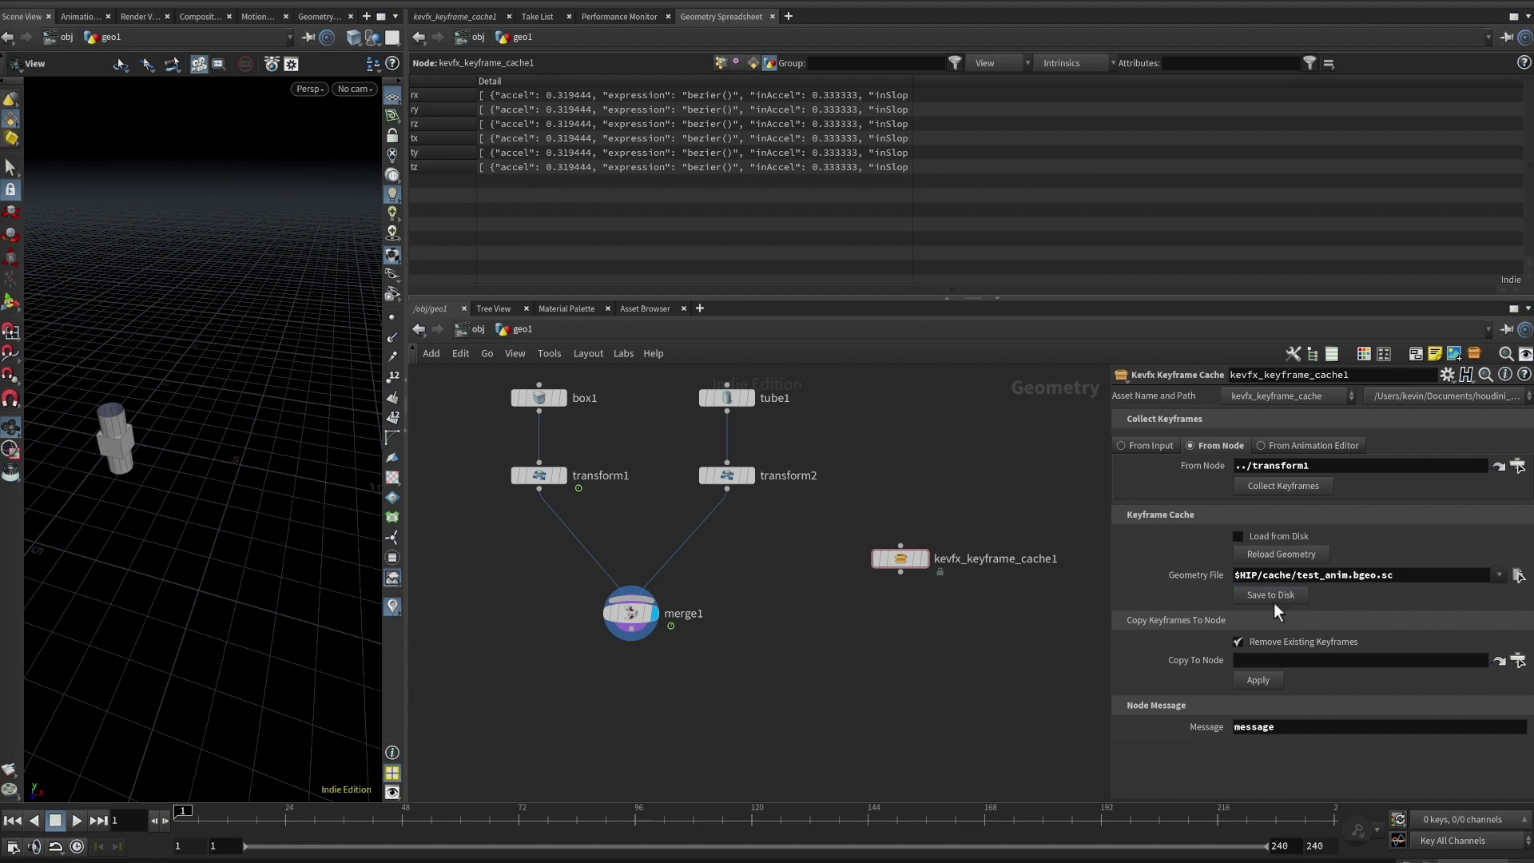
{"action": "left_click", "coordinate": [1252, 537]}
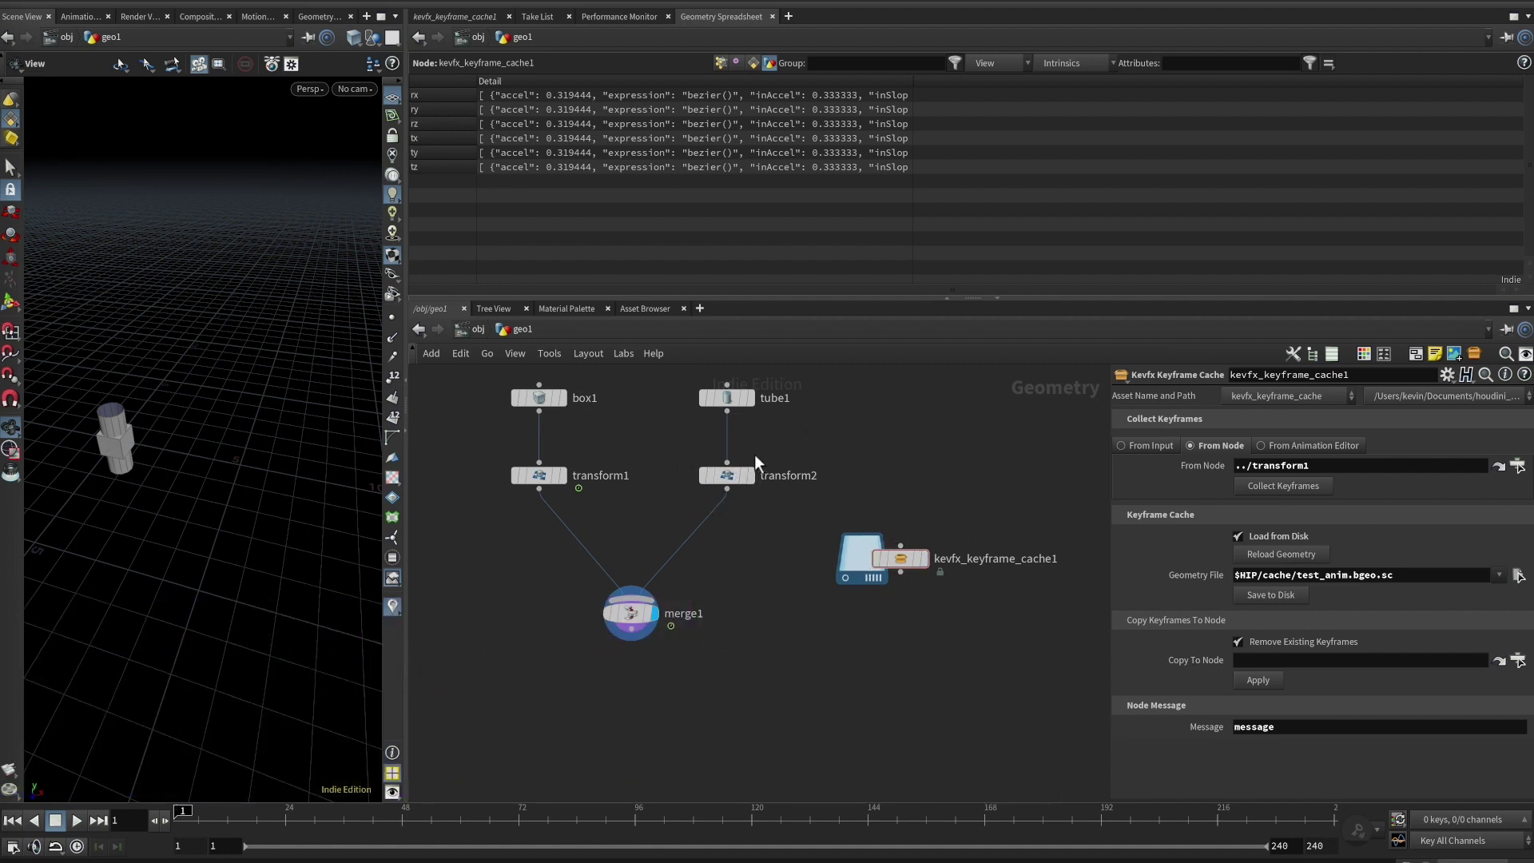
Set Copy To Node to ../transform2 and apply the cached keyframes, scrubbing the timeline before and after to compare the motion
{"action": "mouse_move", "coordinate": [740, 477]}
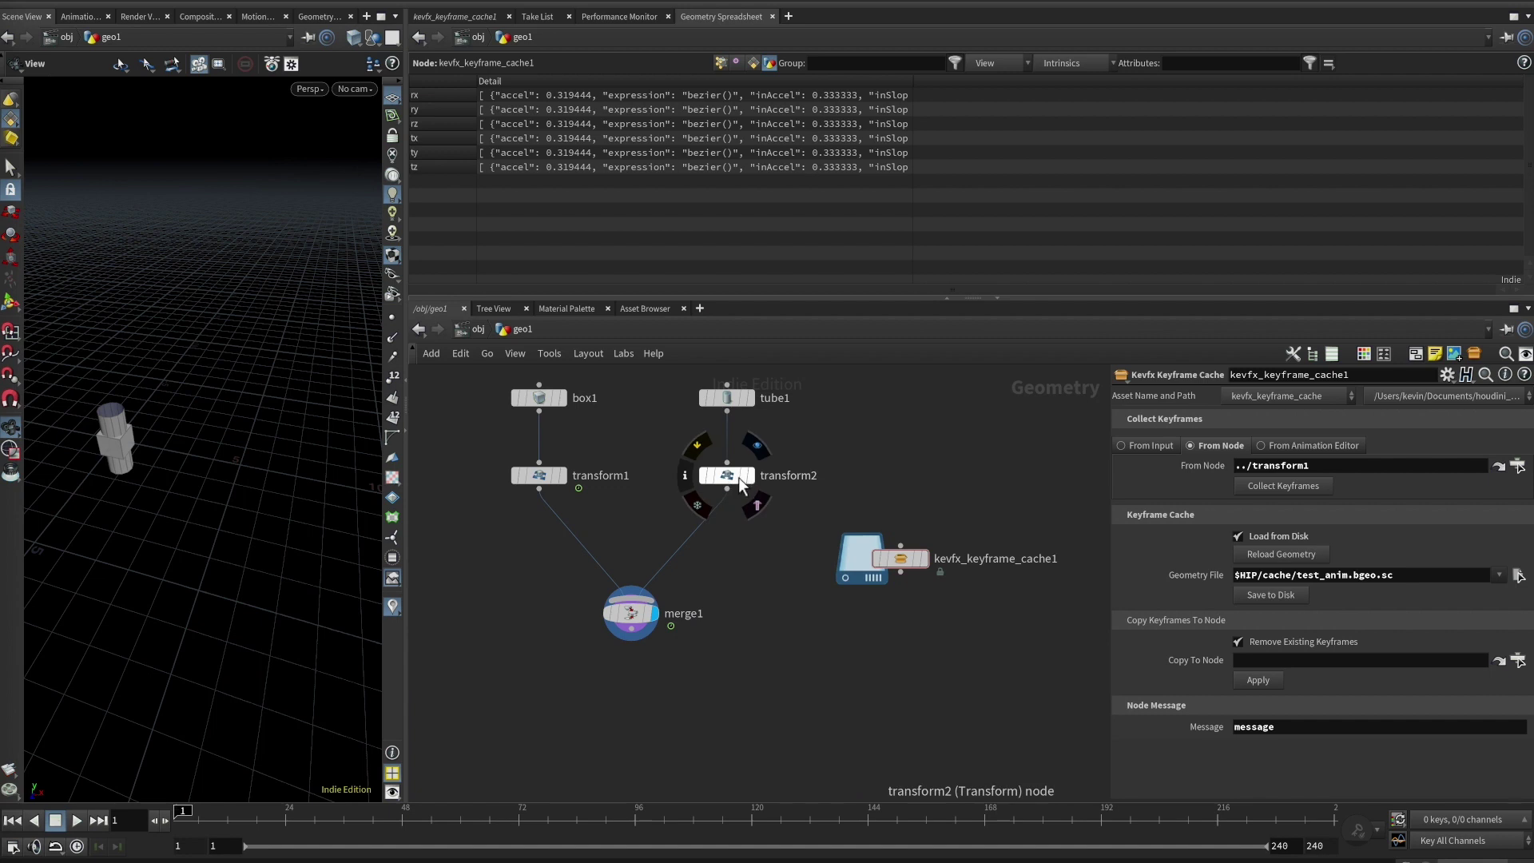
{"action": "left_click_drag", "start_coordinate": [745, 481], "coordinate": [1246, 660]}
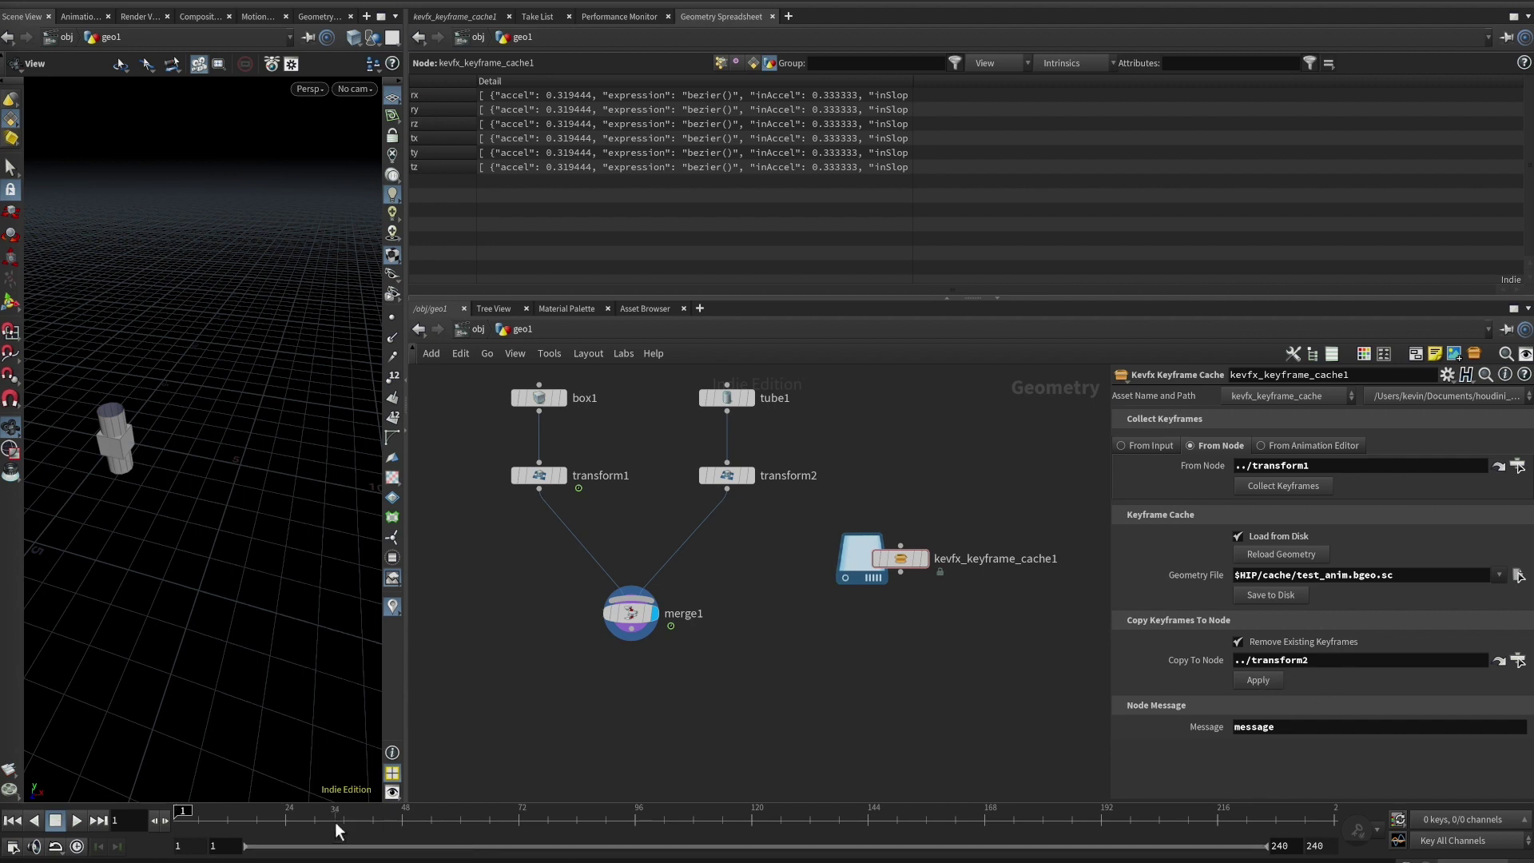
{"action": "left_click_drag", "start_coordinate": [334, 822], "coordinate": [244, 837]}
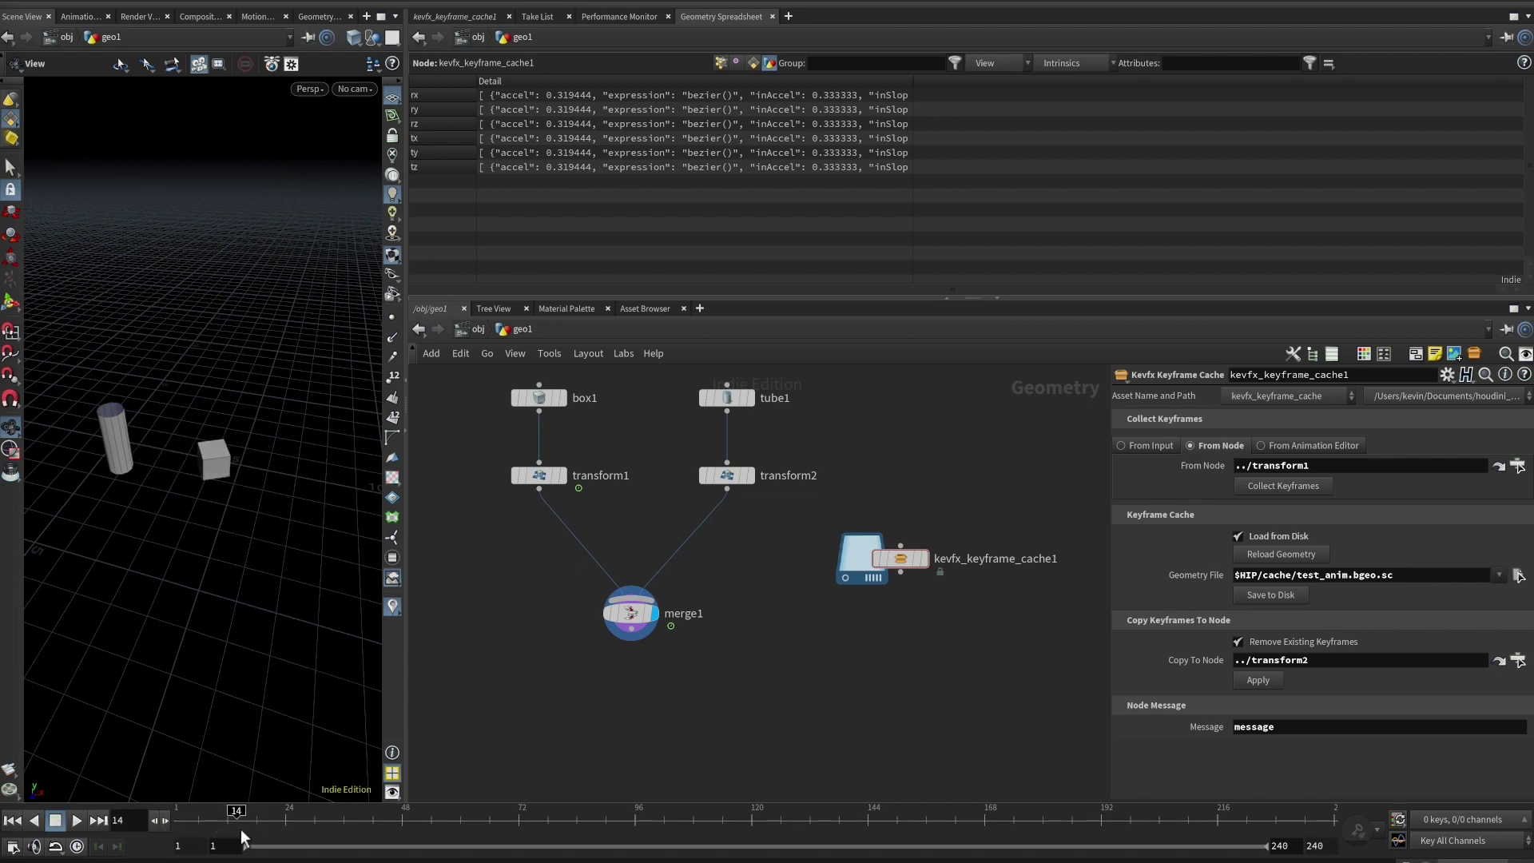
{"action": "left_click", "coordinate": [1260, 681]}
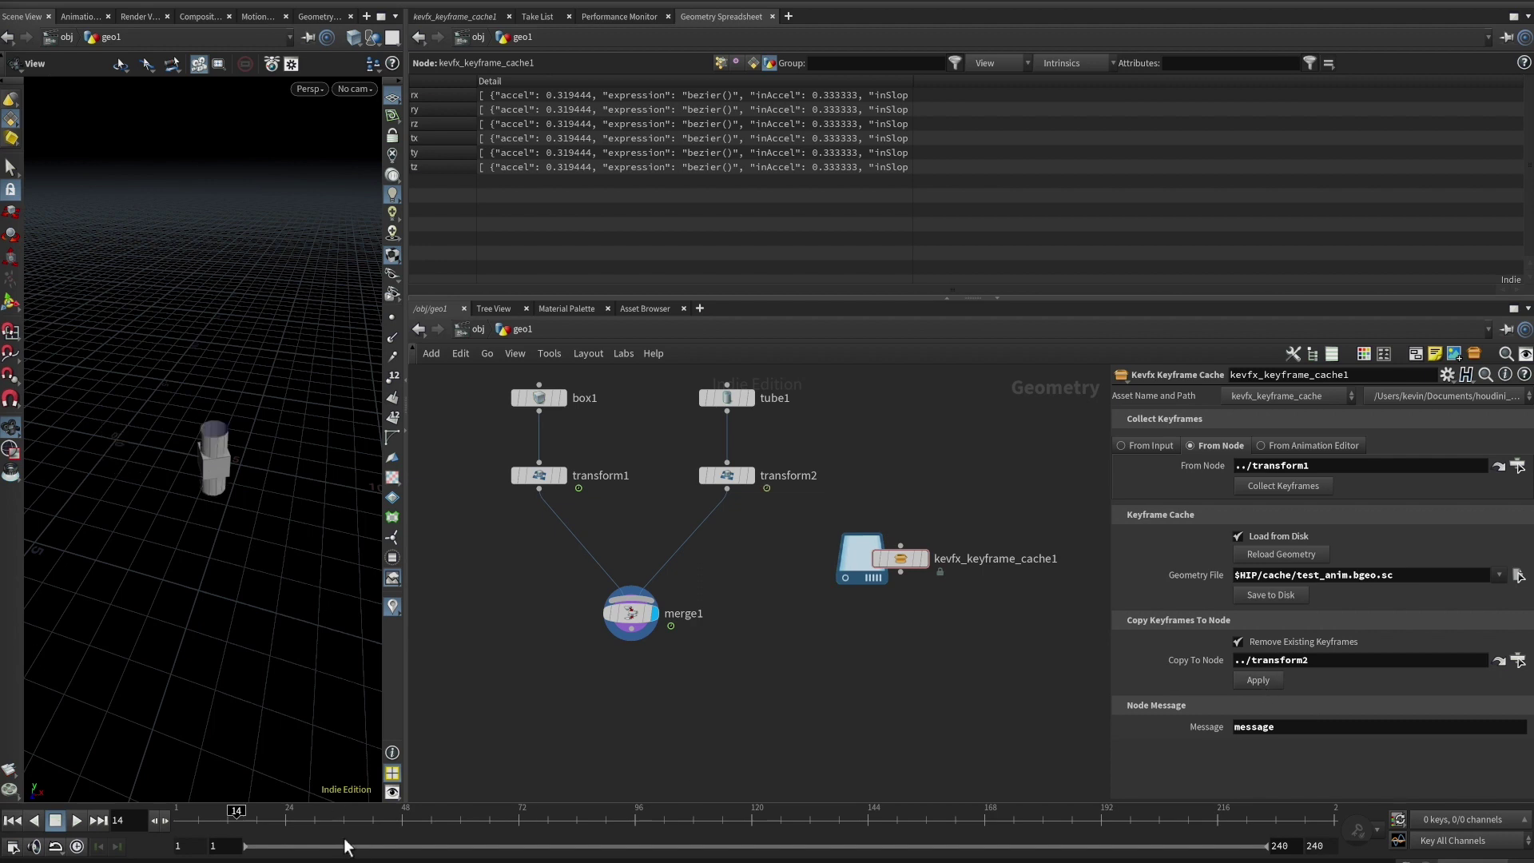
{"action": "mouse_move", "coordinate": [253, 818]}
{"action": "left_mouse_down"}
{"action": "mouse_move", "coordinate": [191, 818]}
{"action": "mouse_move", "coordinate": [268, 816]}
{"action": "mouse_move", "coordinate": [185, 820]}
{"action": "mouse_move", "coordinate": [260, 823]}
{"action": "mouse_move", "coordinate": [224, 822]}
{"action": "left_mouse_up"}
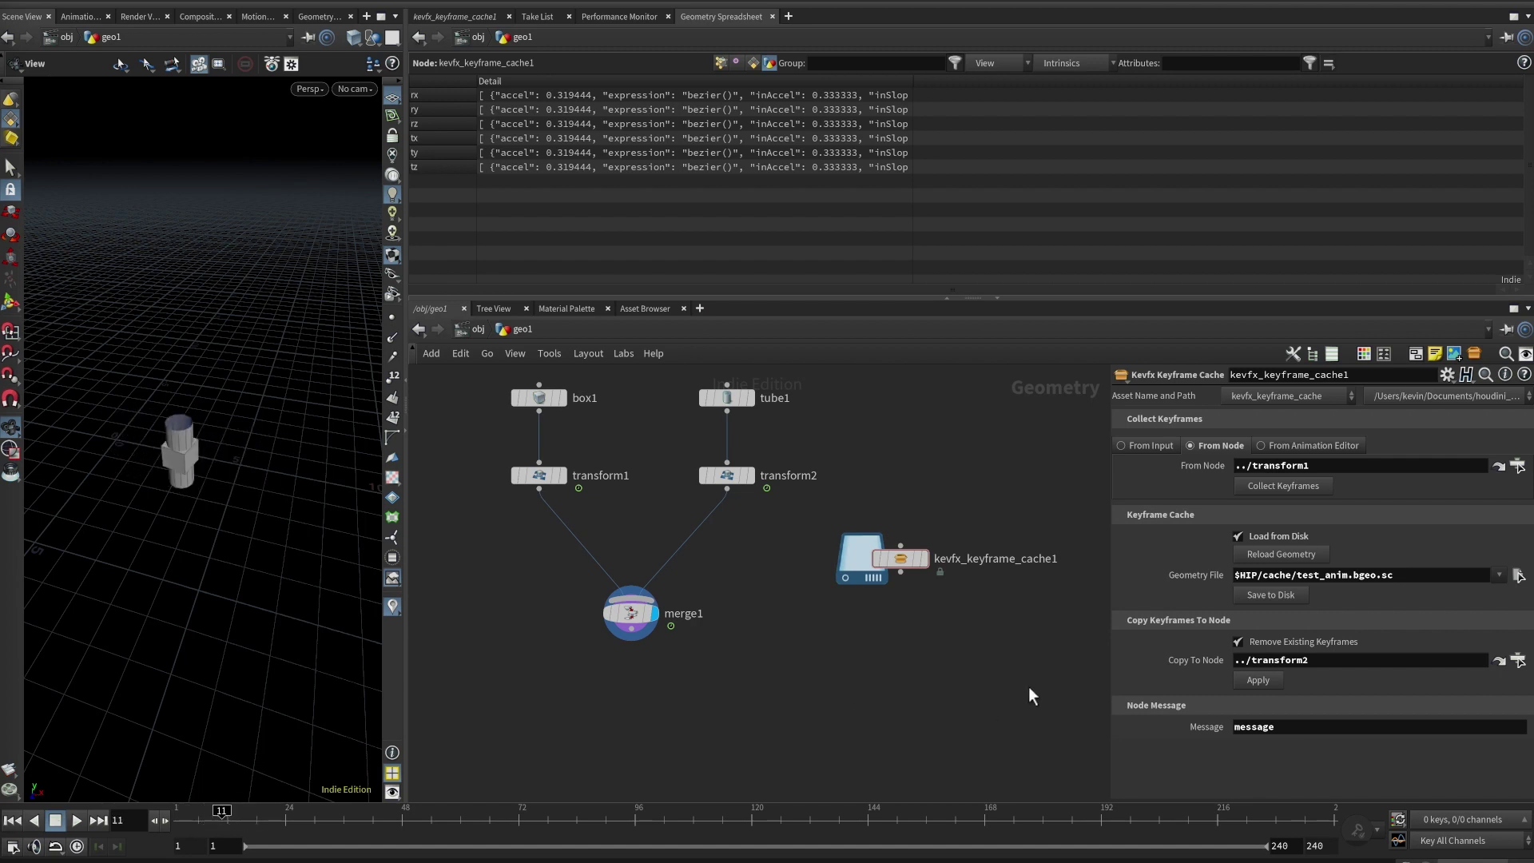
Open the Animation Editor for transform2 and display its Rotate and Translate channels in turn
{"action": "left_click", "coordinate": [727, 476]}
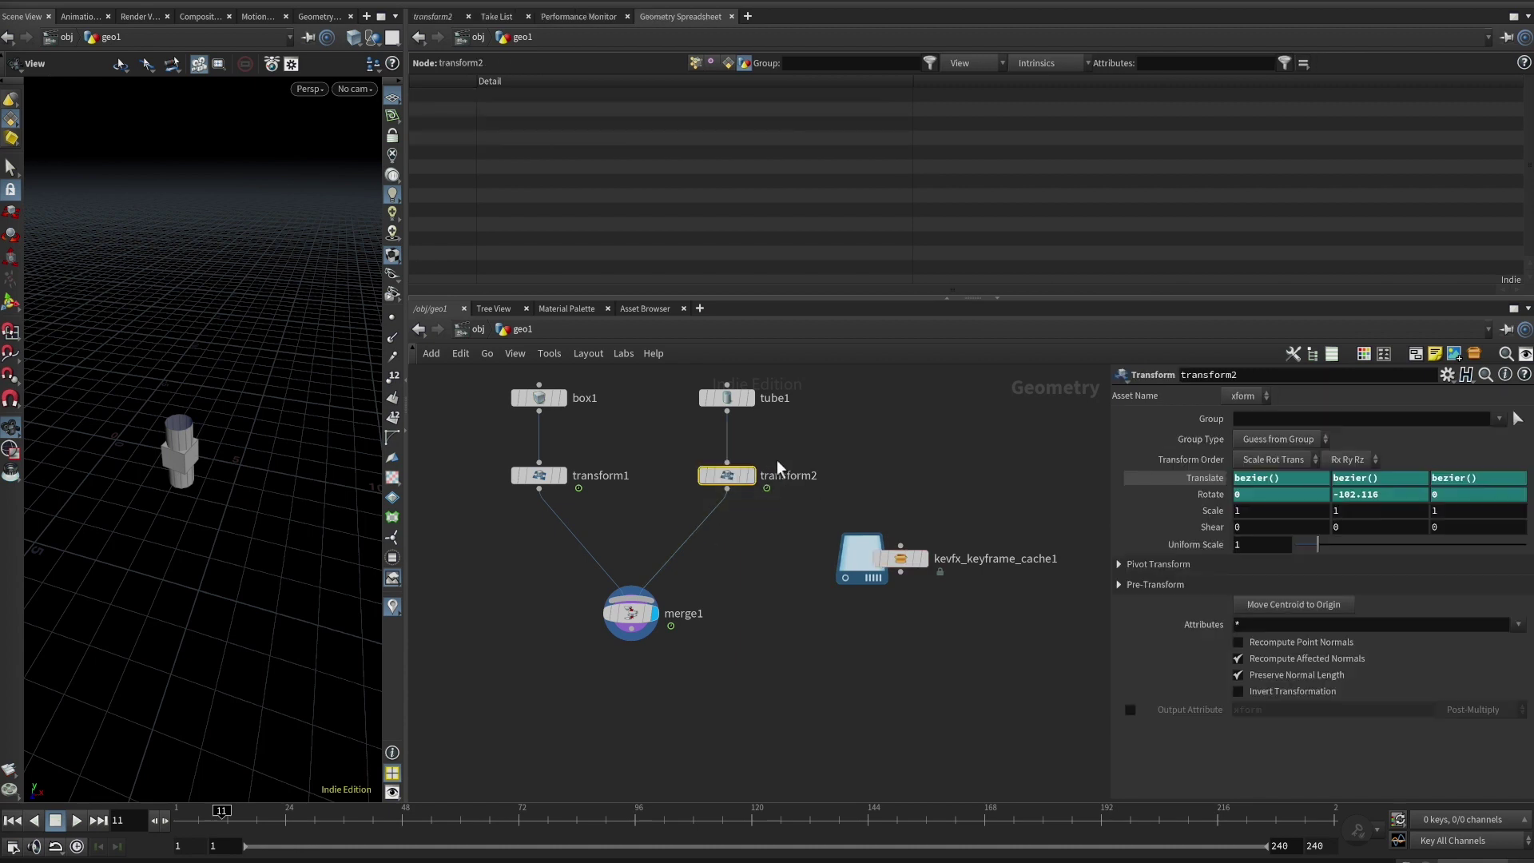
{"action": "left_click", "coordinate": [1218, 478]}
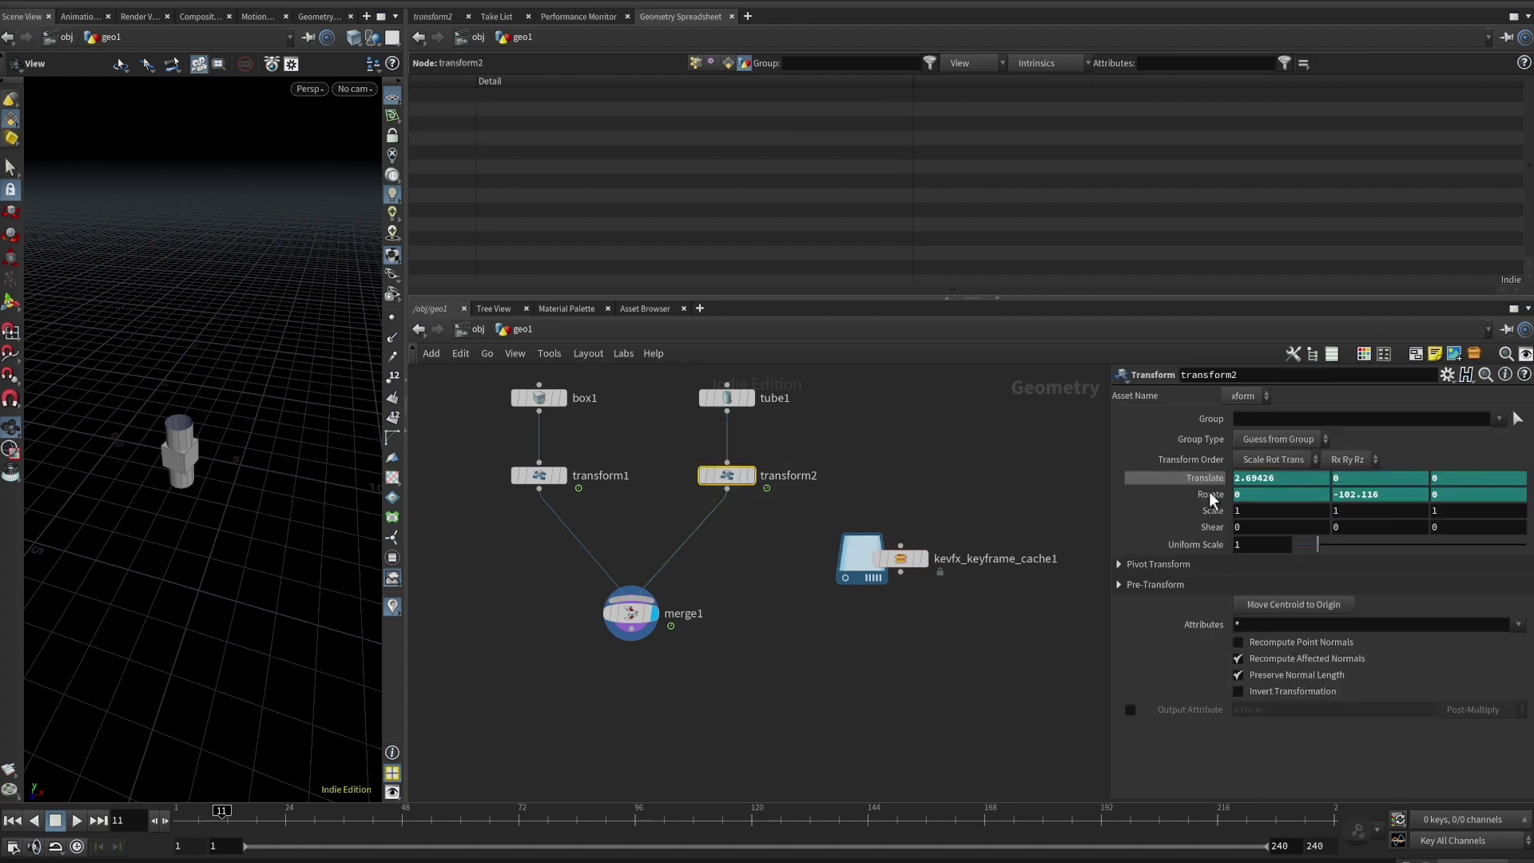
{"action": "left_click", "coordinate": [451, 2]}
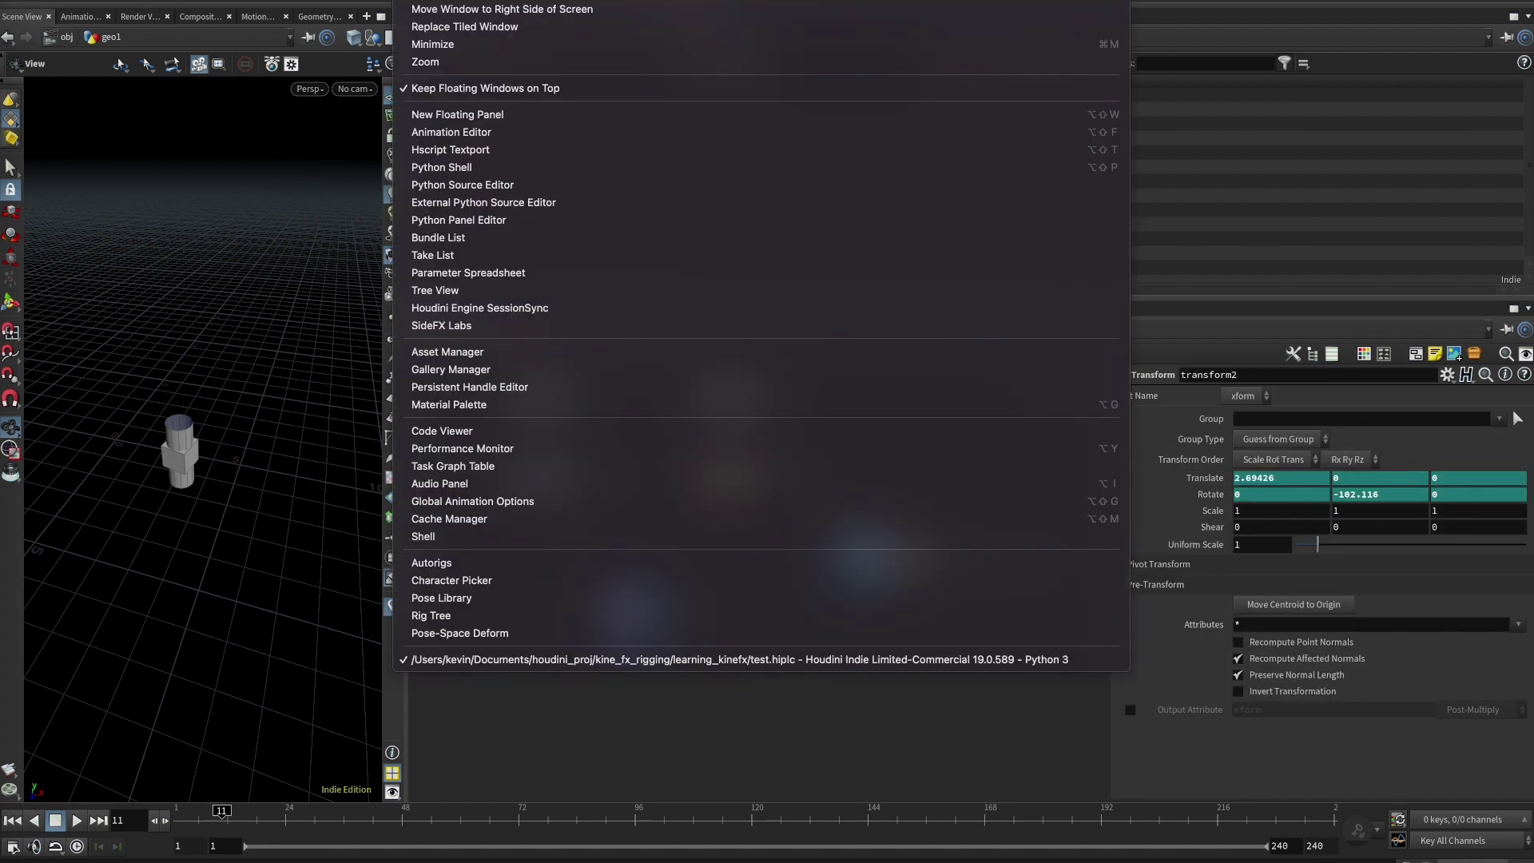
{"action": "left_click", "coordinate": [463, 133]}
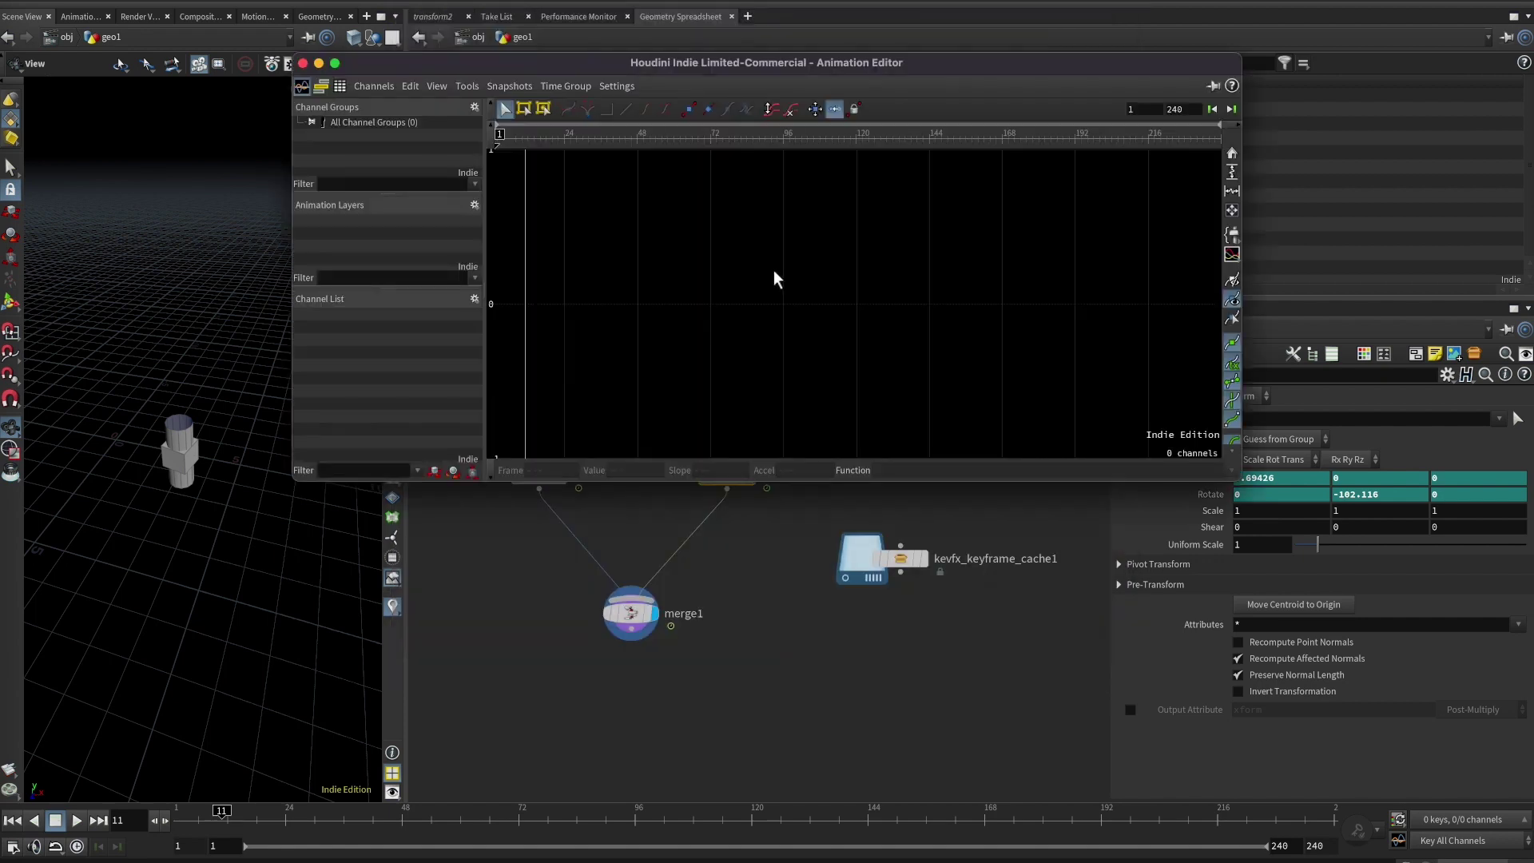
{"action": "left_click_drag", "start_coordinate": [727, 64], "coordinate": [970, 44]}
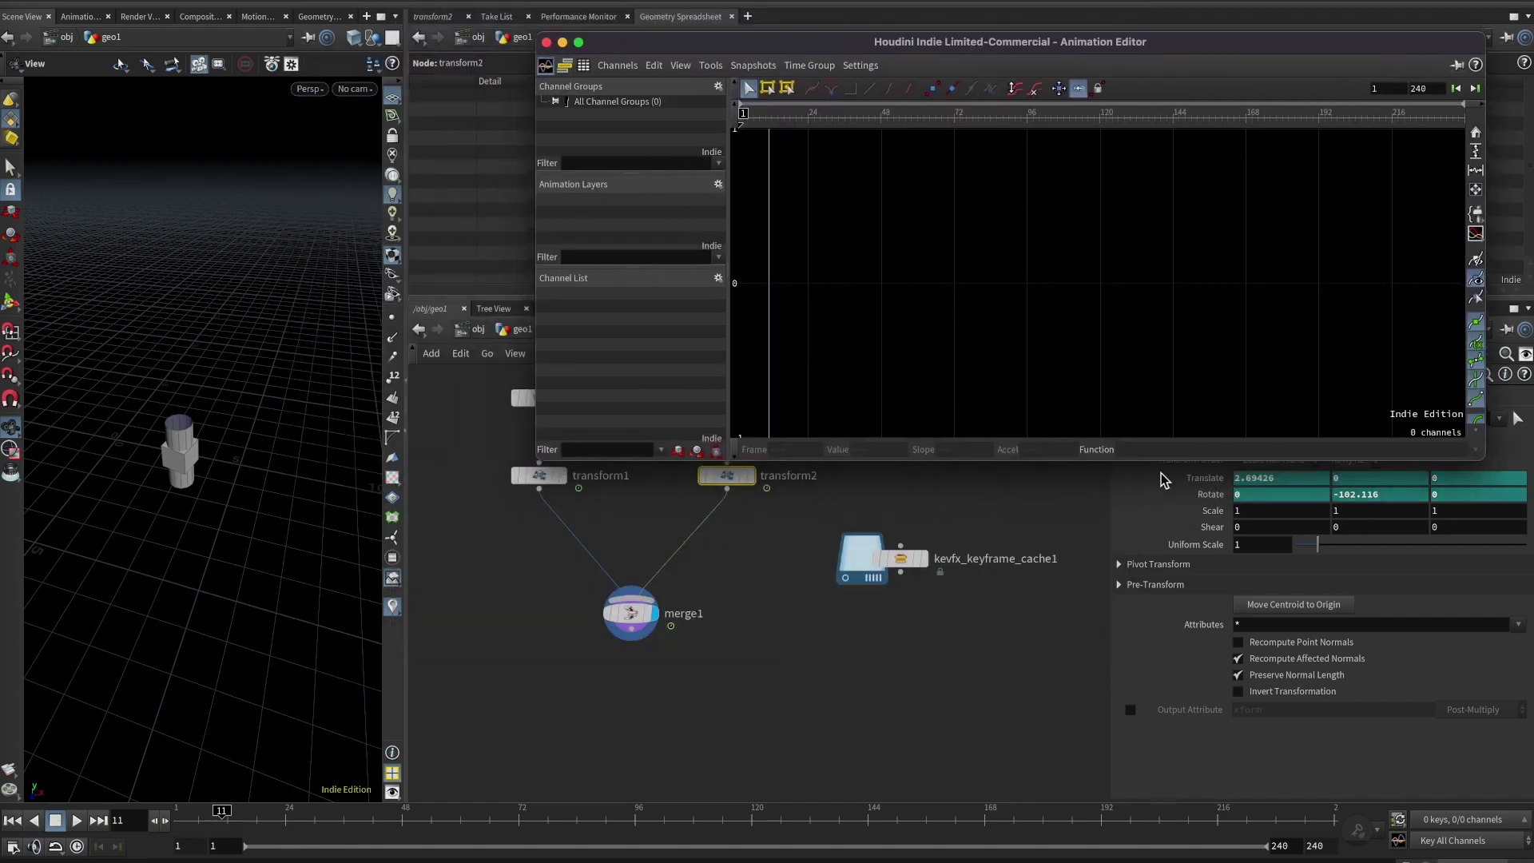
{"action": "left_click_drag", "start_coordinate": [1208, 83], "coordinate": [980, 59]}
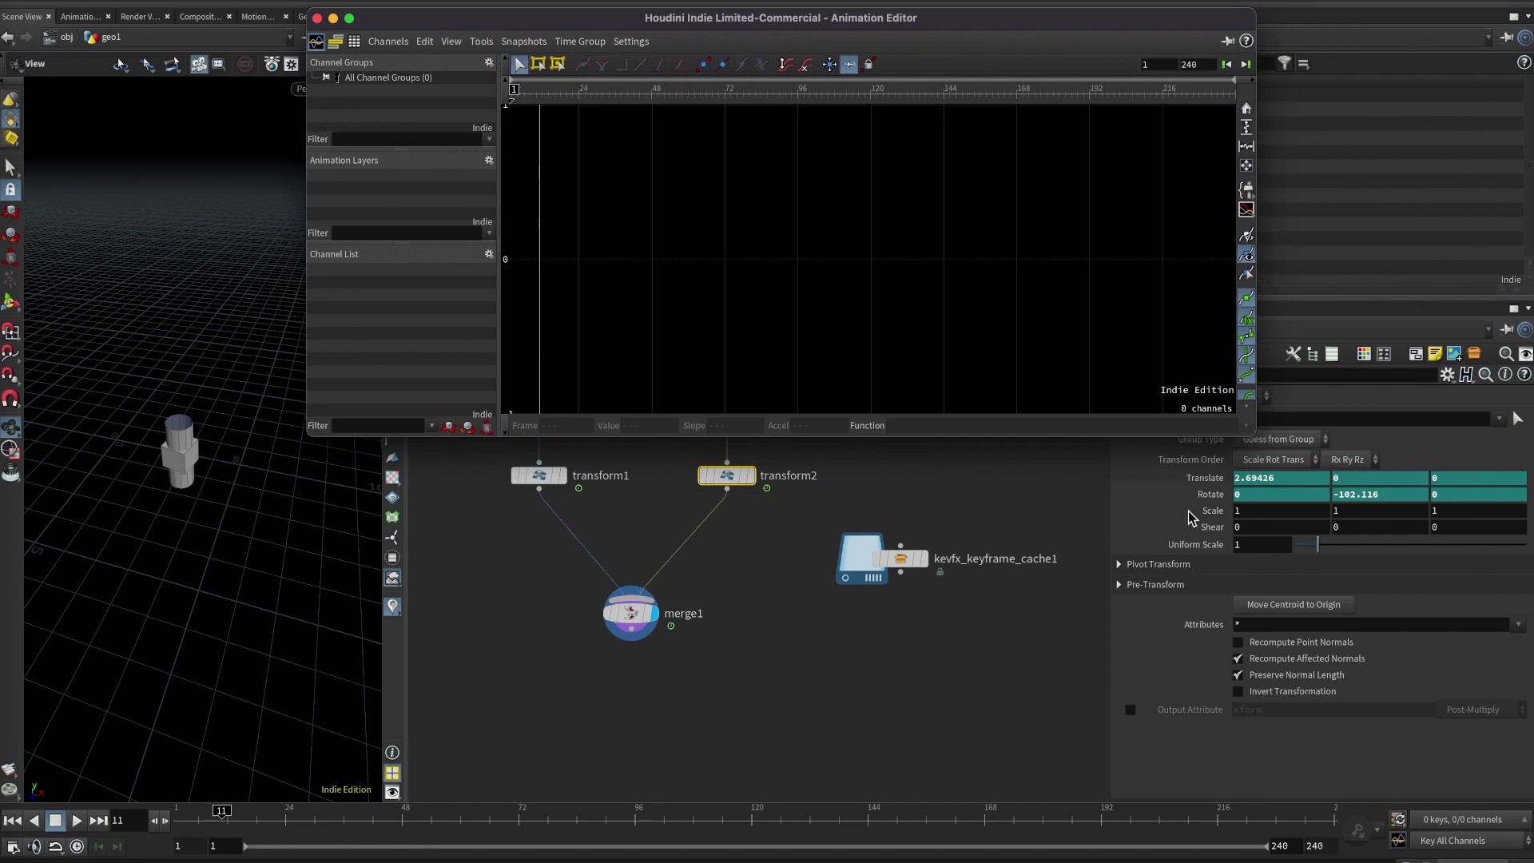
{"action": "left_click", "coordinate": [1212, 479]}
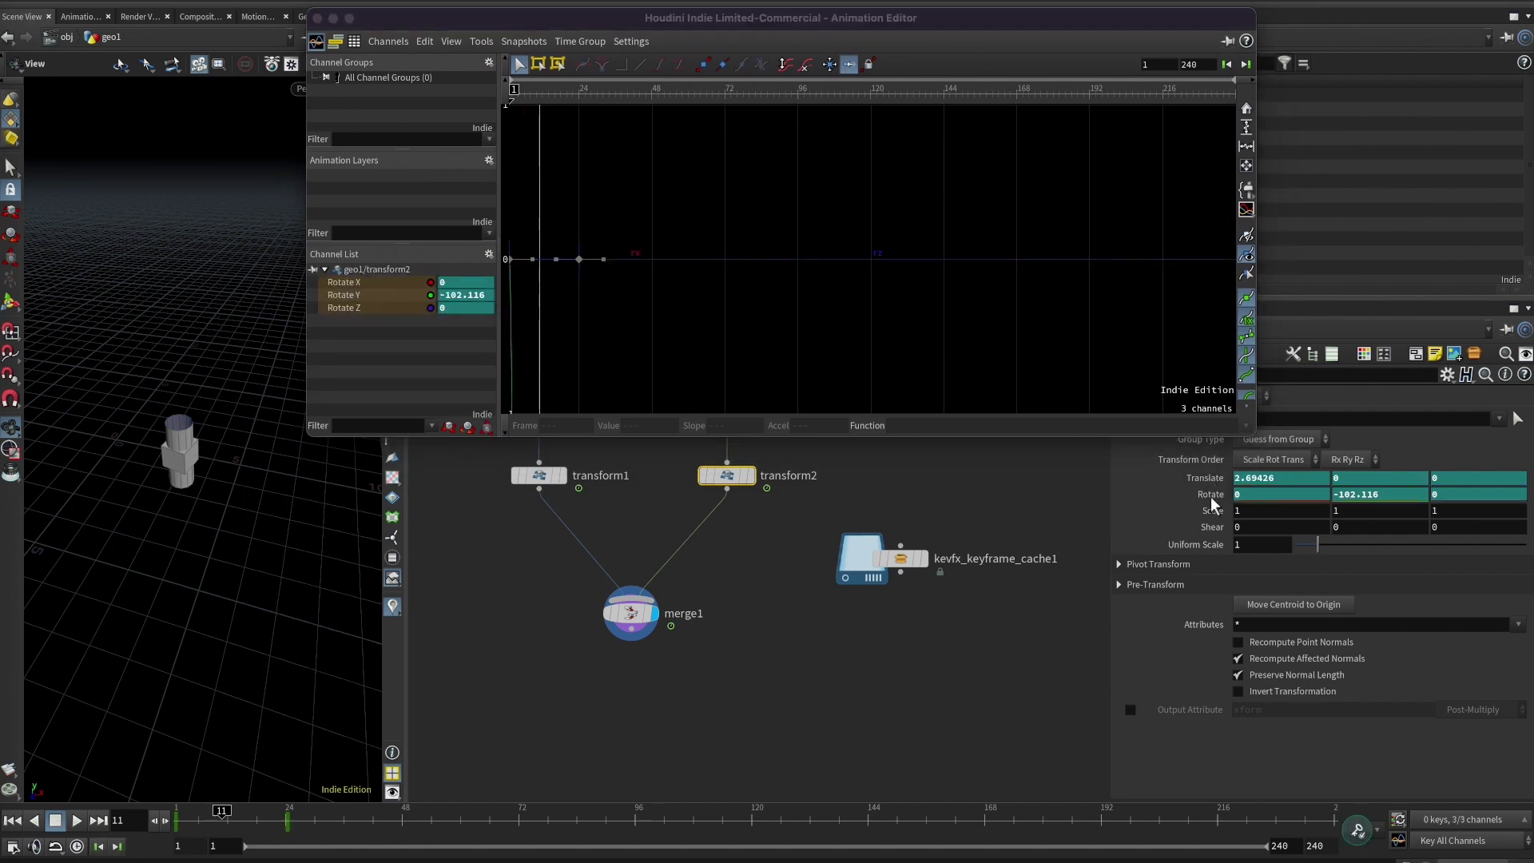
{"action": "left_click_drag", "start_coordinate": [519, 72], "coordinate": [428, 57]}
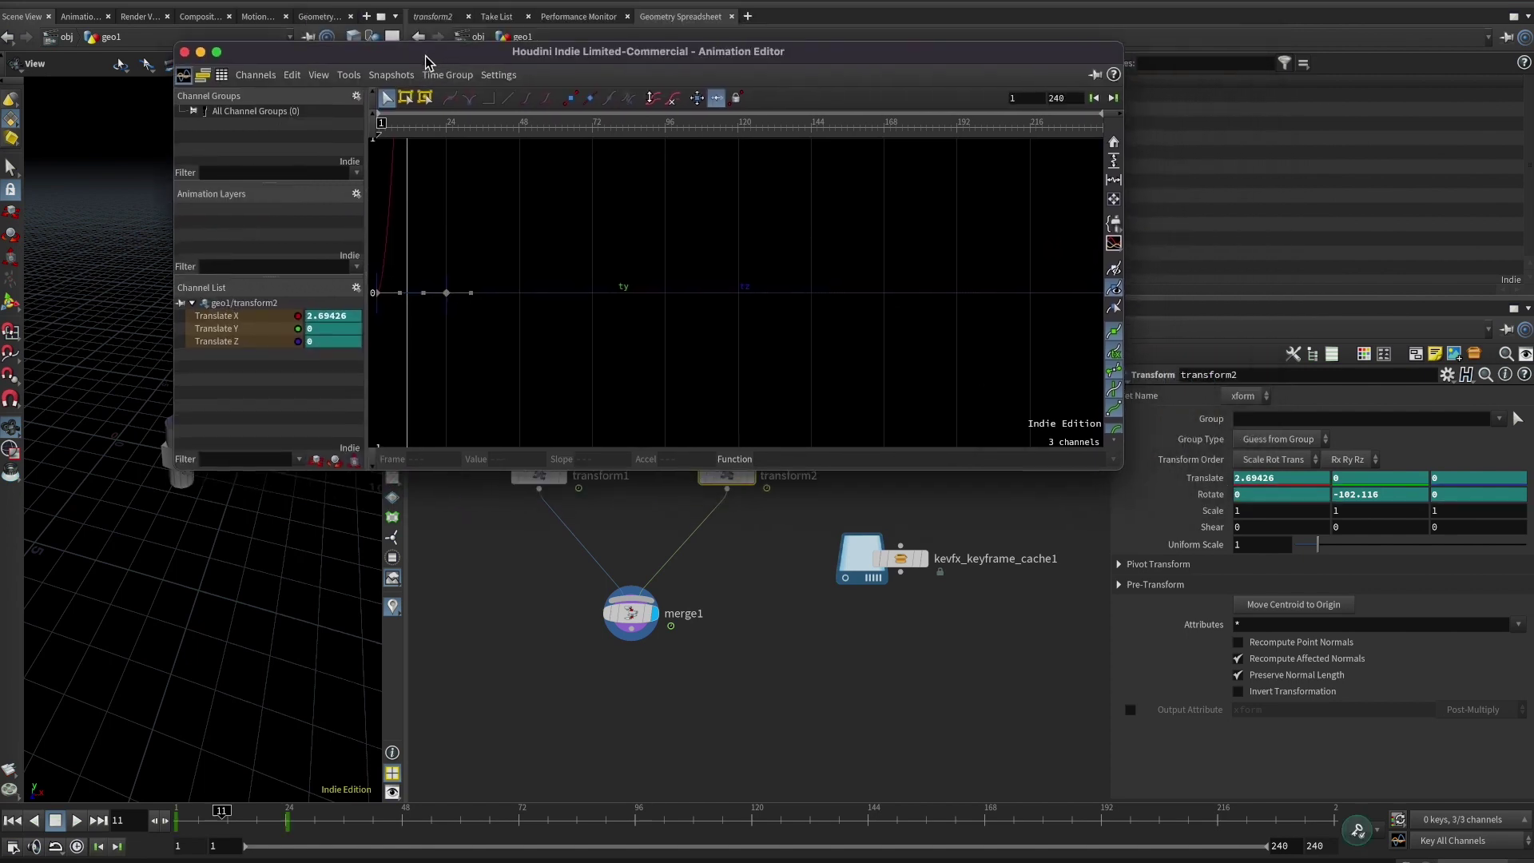
{"action": "left_click", "coordinate": [412, 1]}
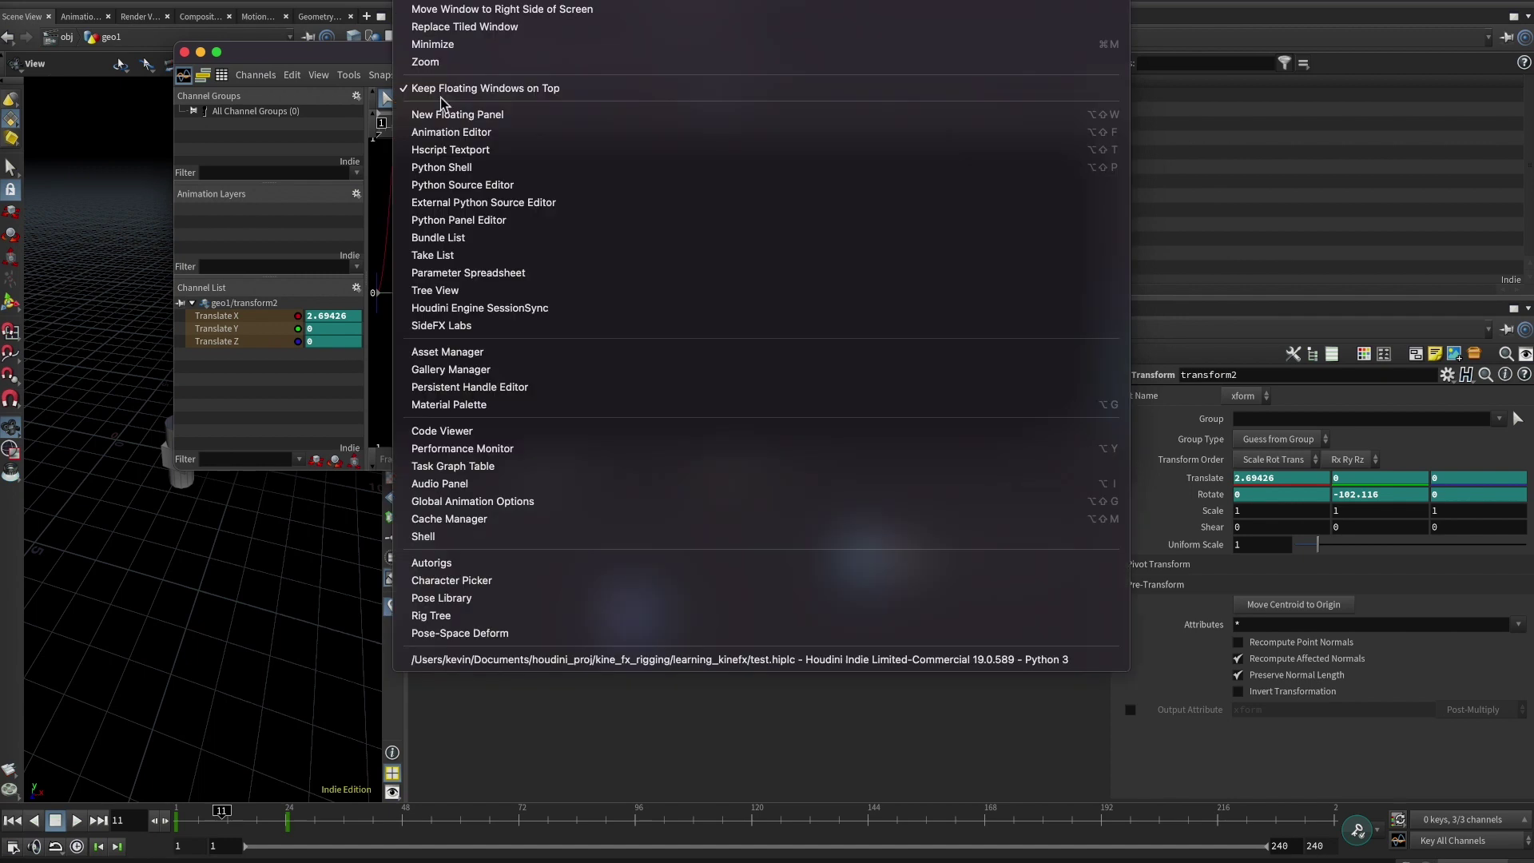
{"action": "left_click", "coordinate": [451, 133]}
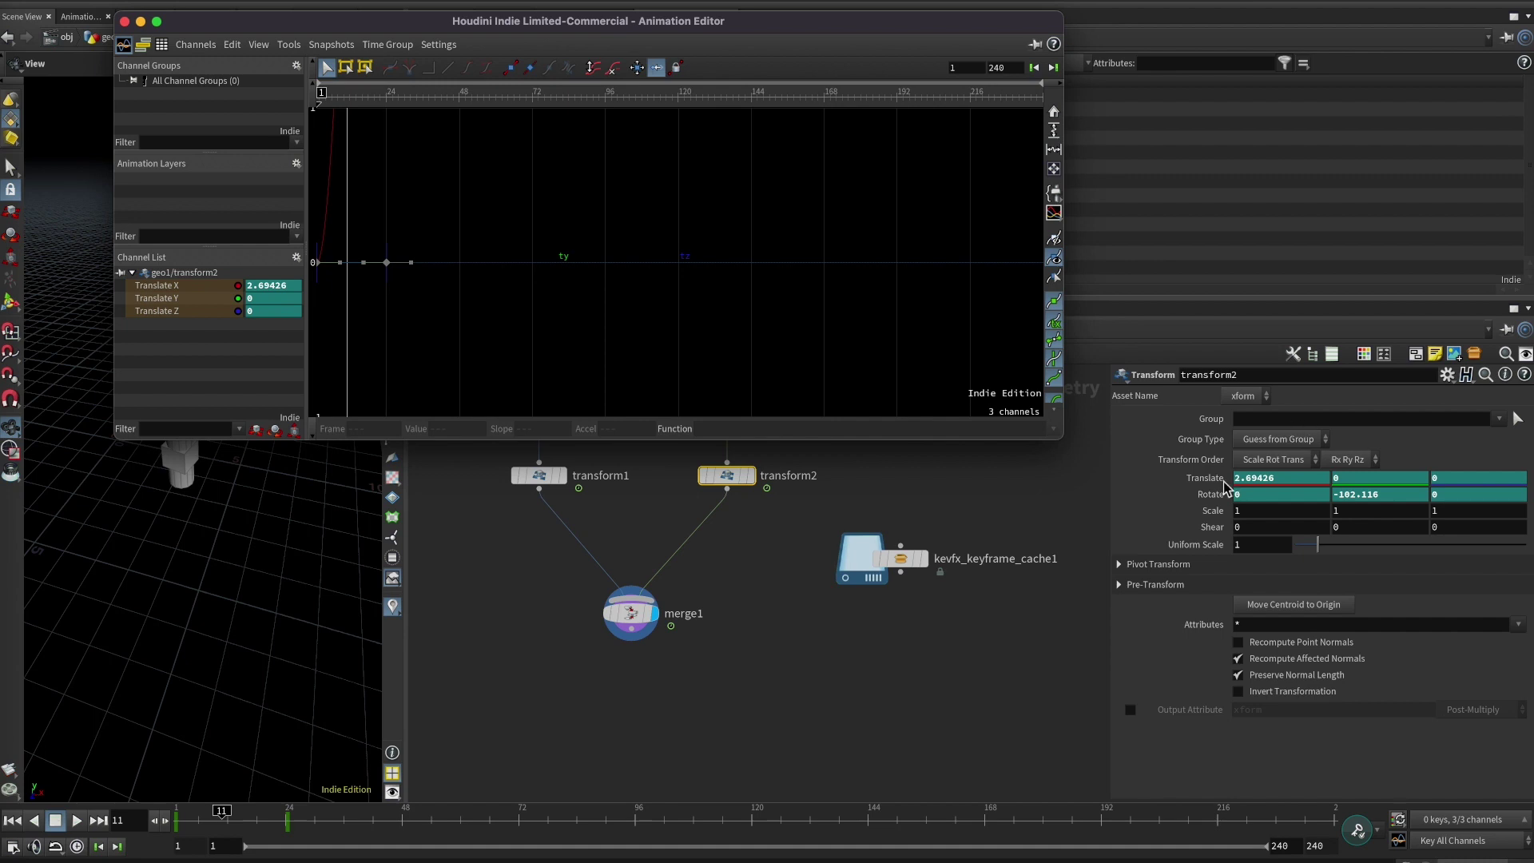
Add transform2's Translate and Rotate parameters together to the Animation Editor's Channel List
{"action": "right_click", "coordinate": [1198, 485]}
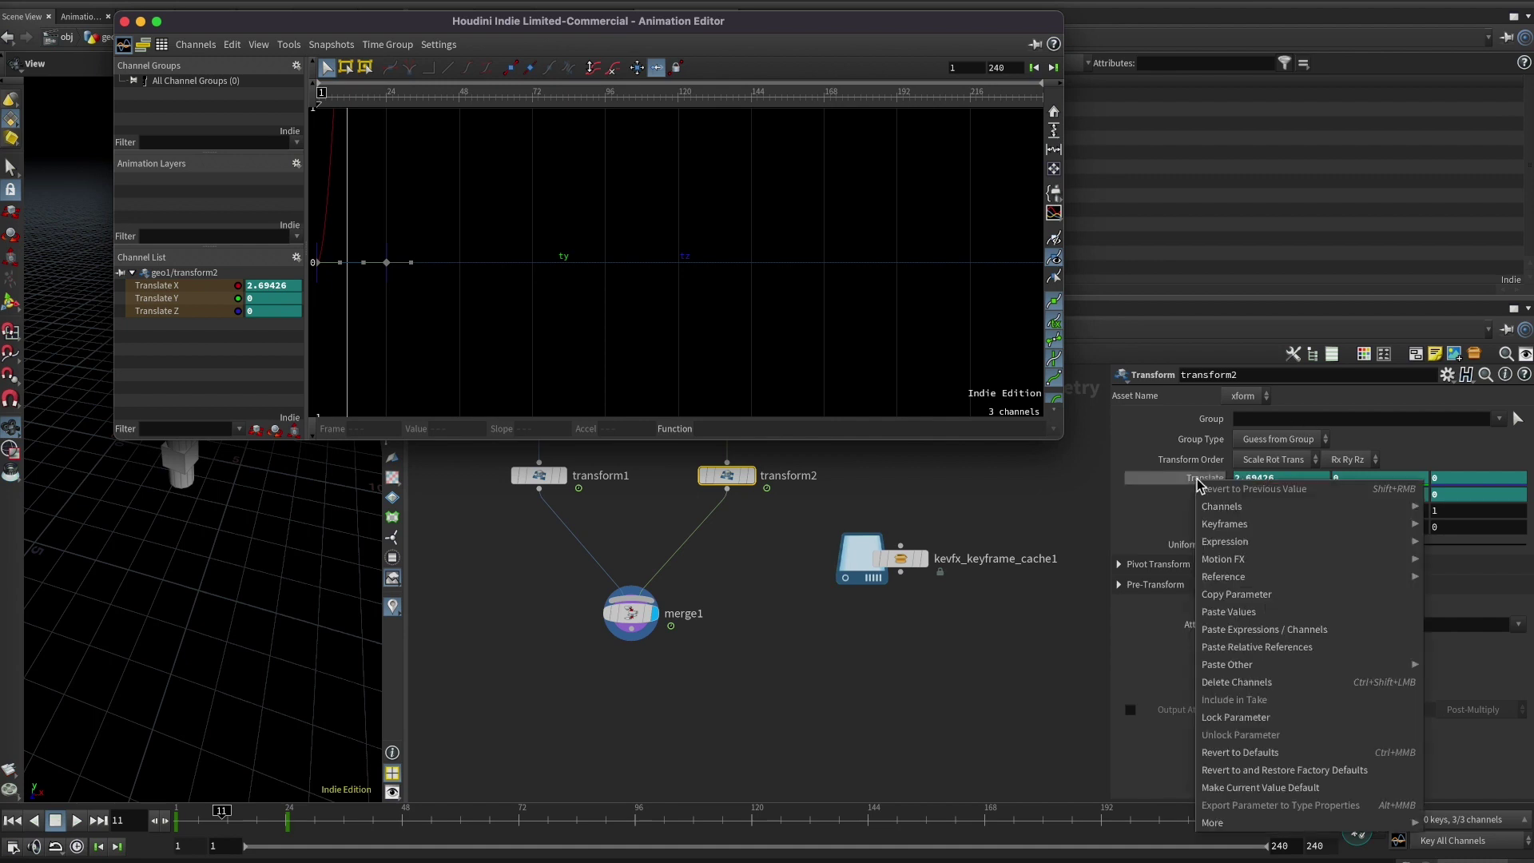
{"action": "mouse_move", "coordinate": [1224, 506]}
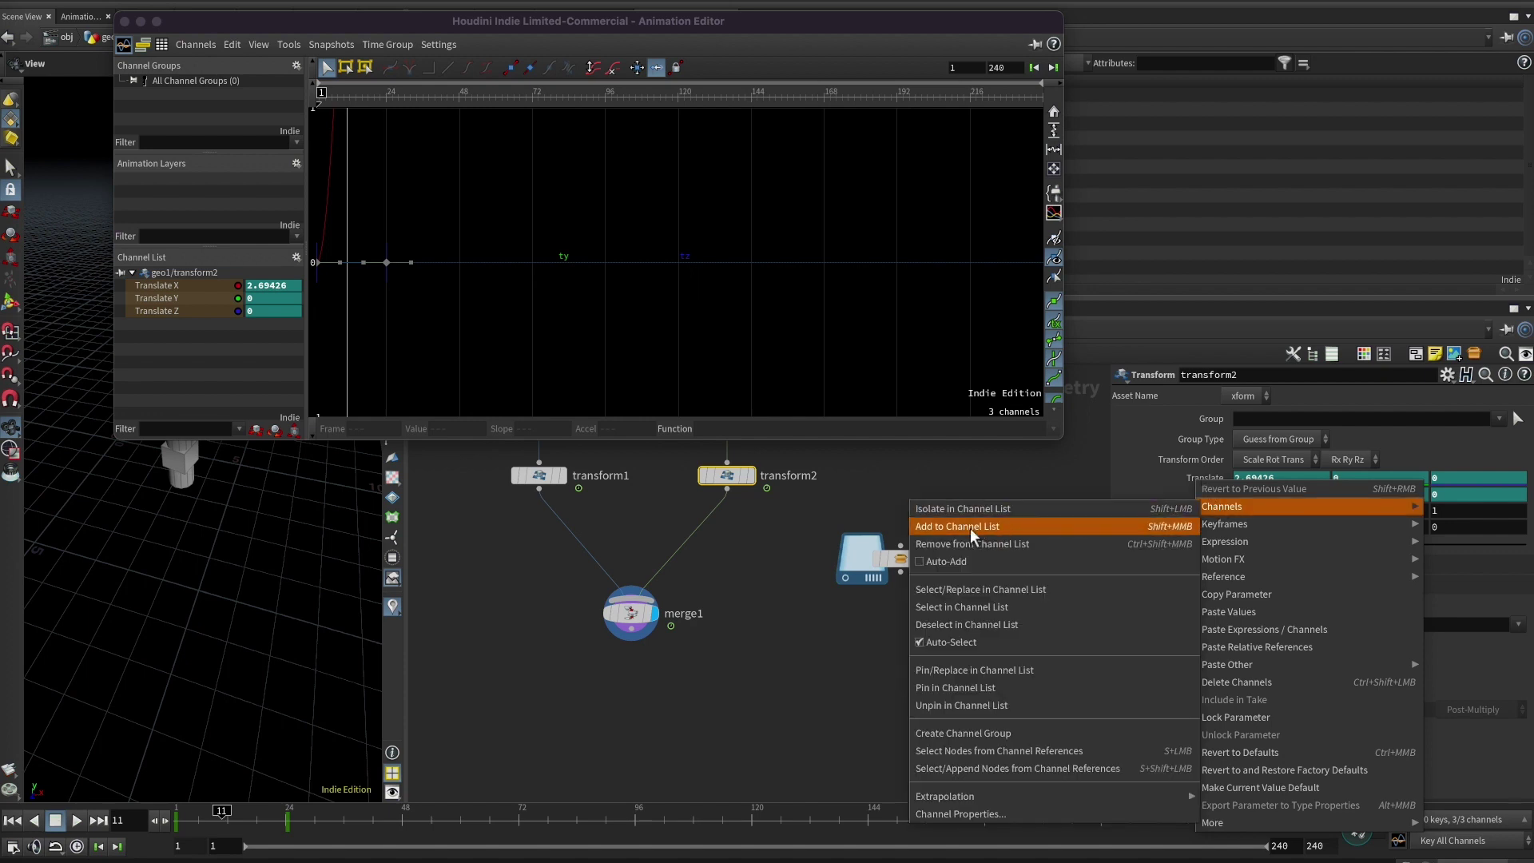
{"action": "left_click", "coordinate": [970, 527]}
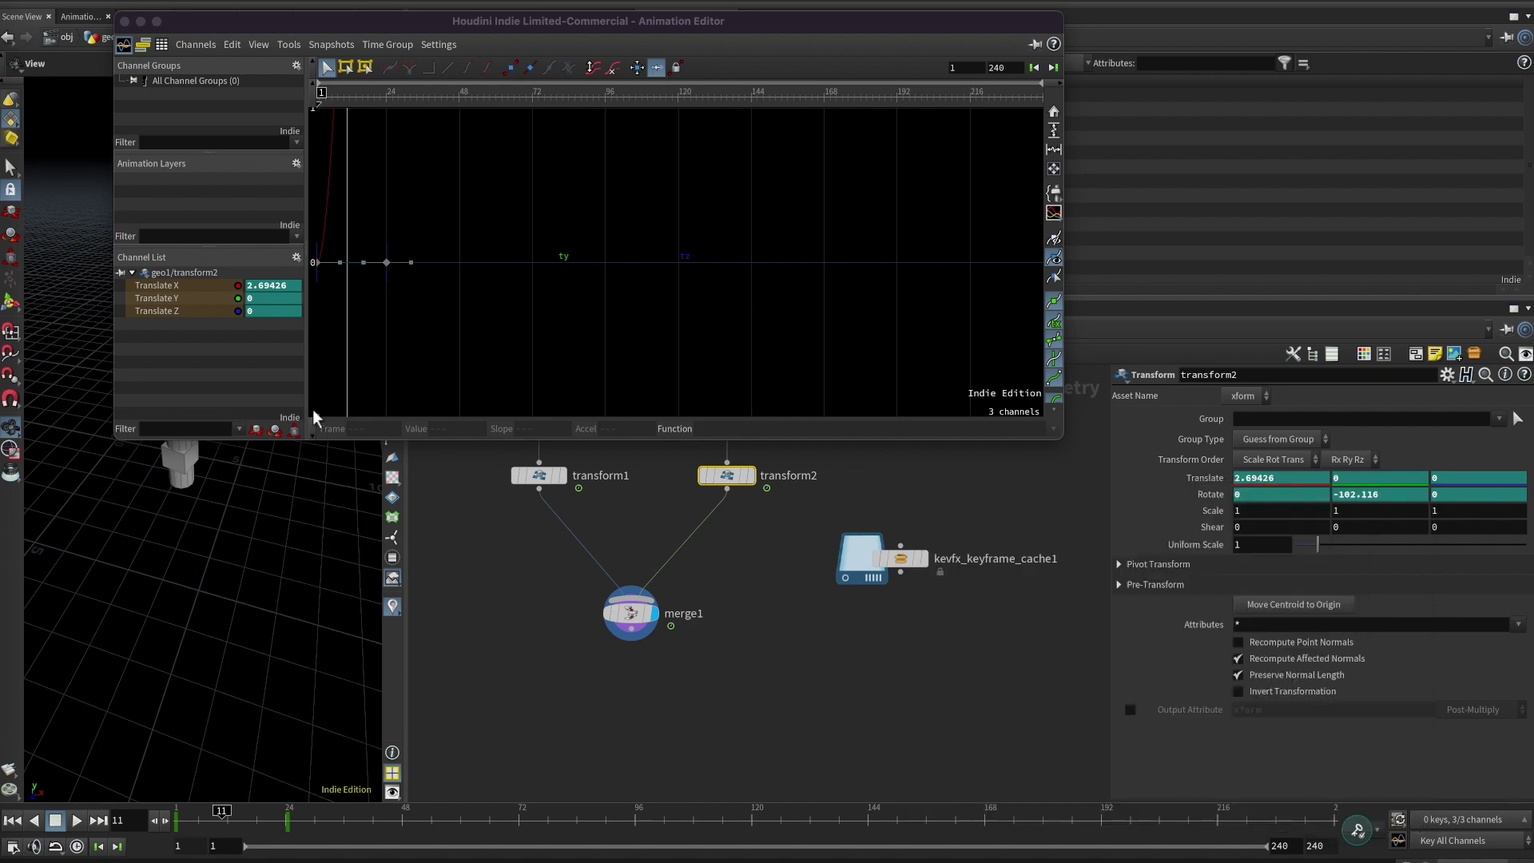
{"action": "right_click", "coordinate": [1208, 495]}
{"action": "mouse_move", "coordinate": [1229, 519]}
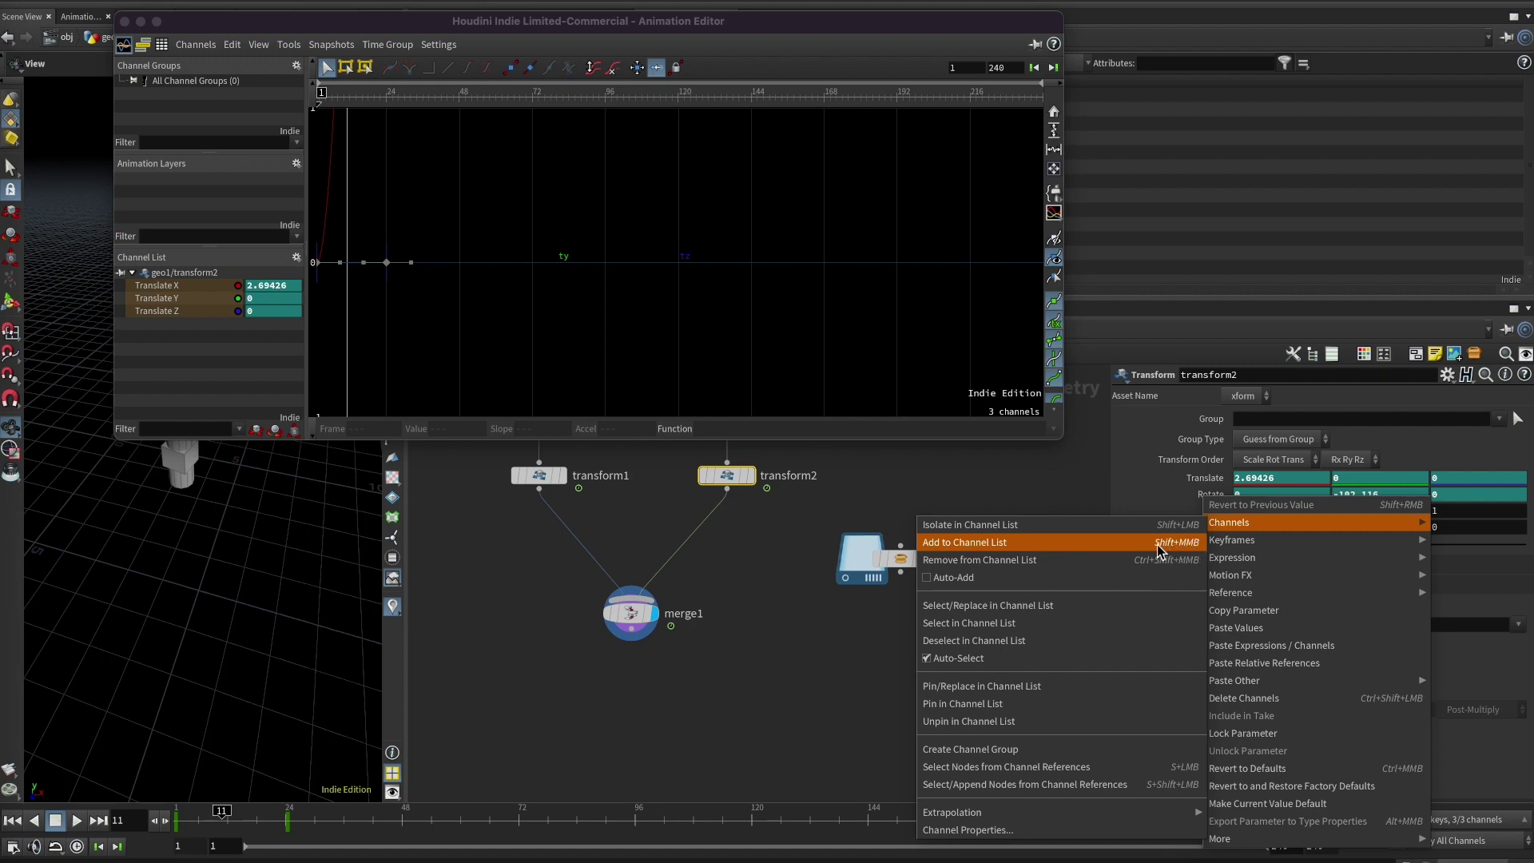
{"action": "left_click", "coordinate": [1072, 551]}
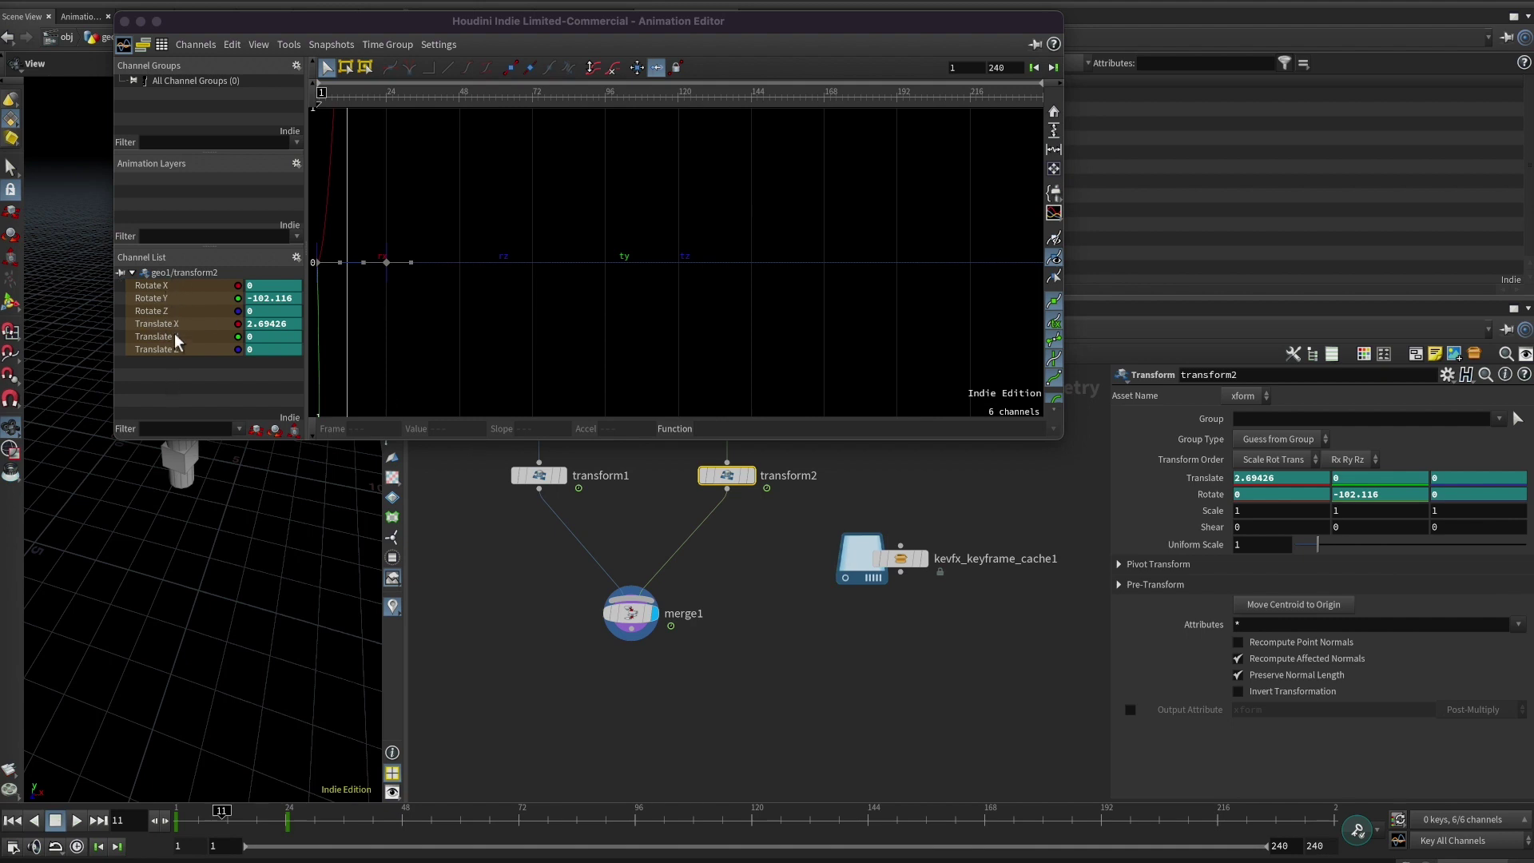
Examine transform2's animation curves and select their keyframes at frame 24
{"action": "right_click_drag", "start_coordinate": [872, 204], "coordinate": [673, 217]}
{"action": "left_click_drag", "start_coordinate": [589, 154], "coordinate": [716, 334]}
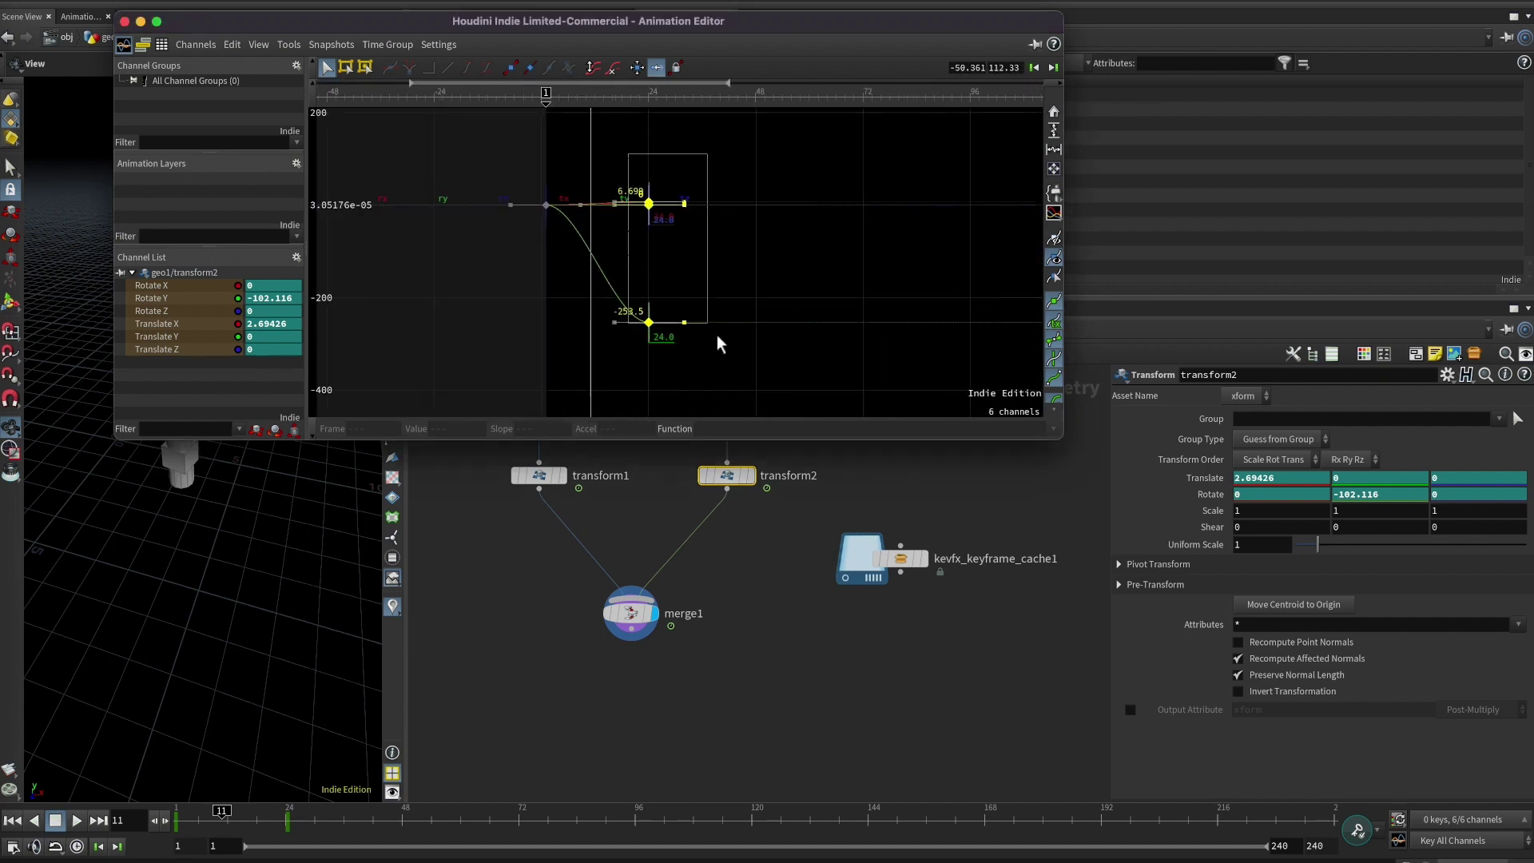
{"action": "left_click_drag", "start_coordinate": [616, 137], "coordinate": [711, 351]}
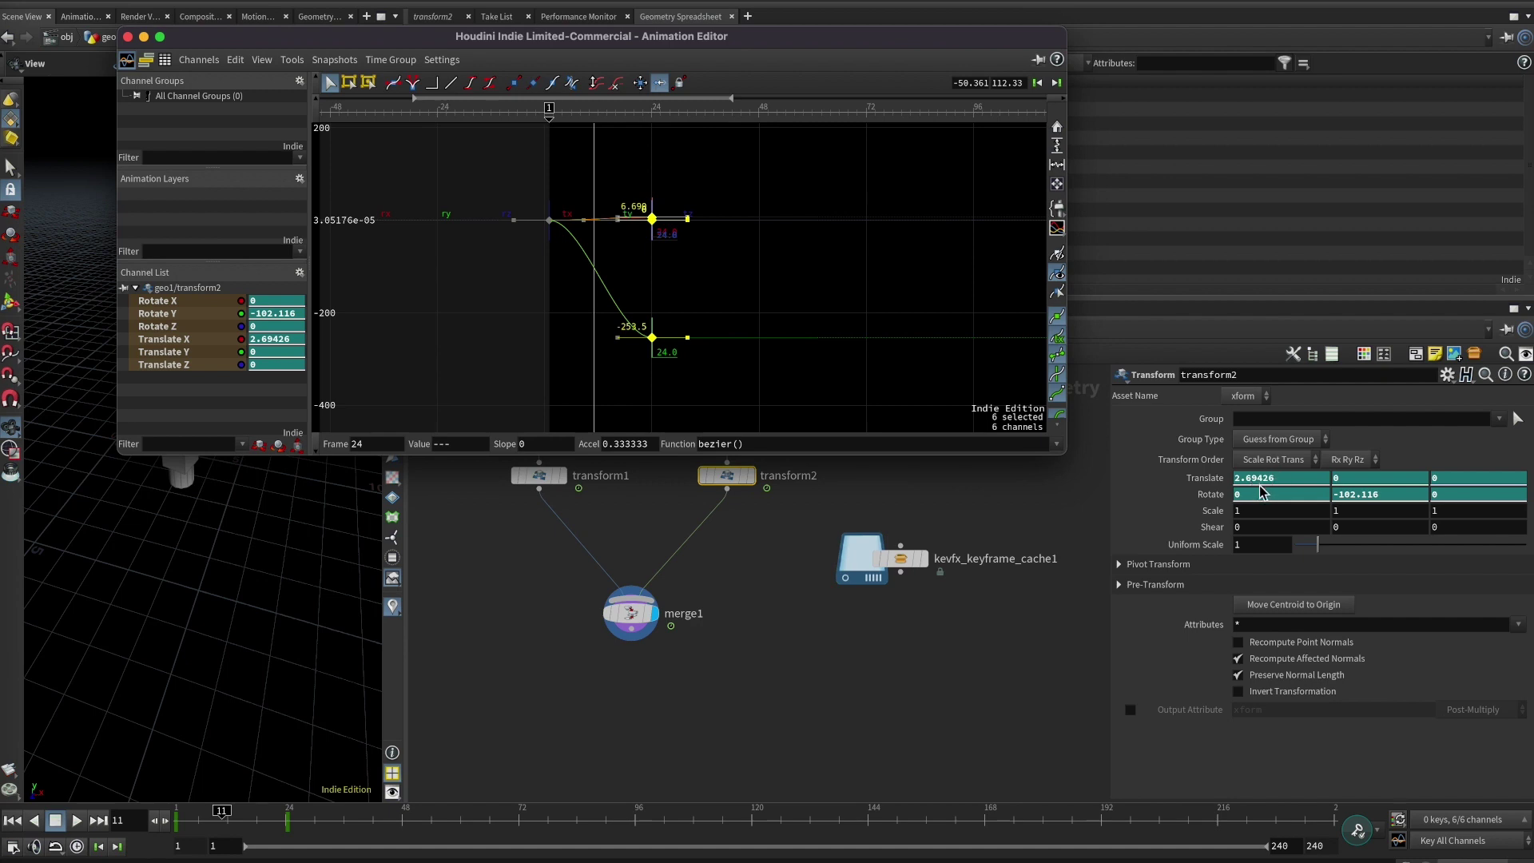
{"action": "left_click", "coordinate": [652, 337]}
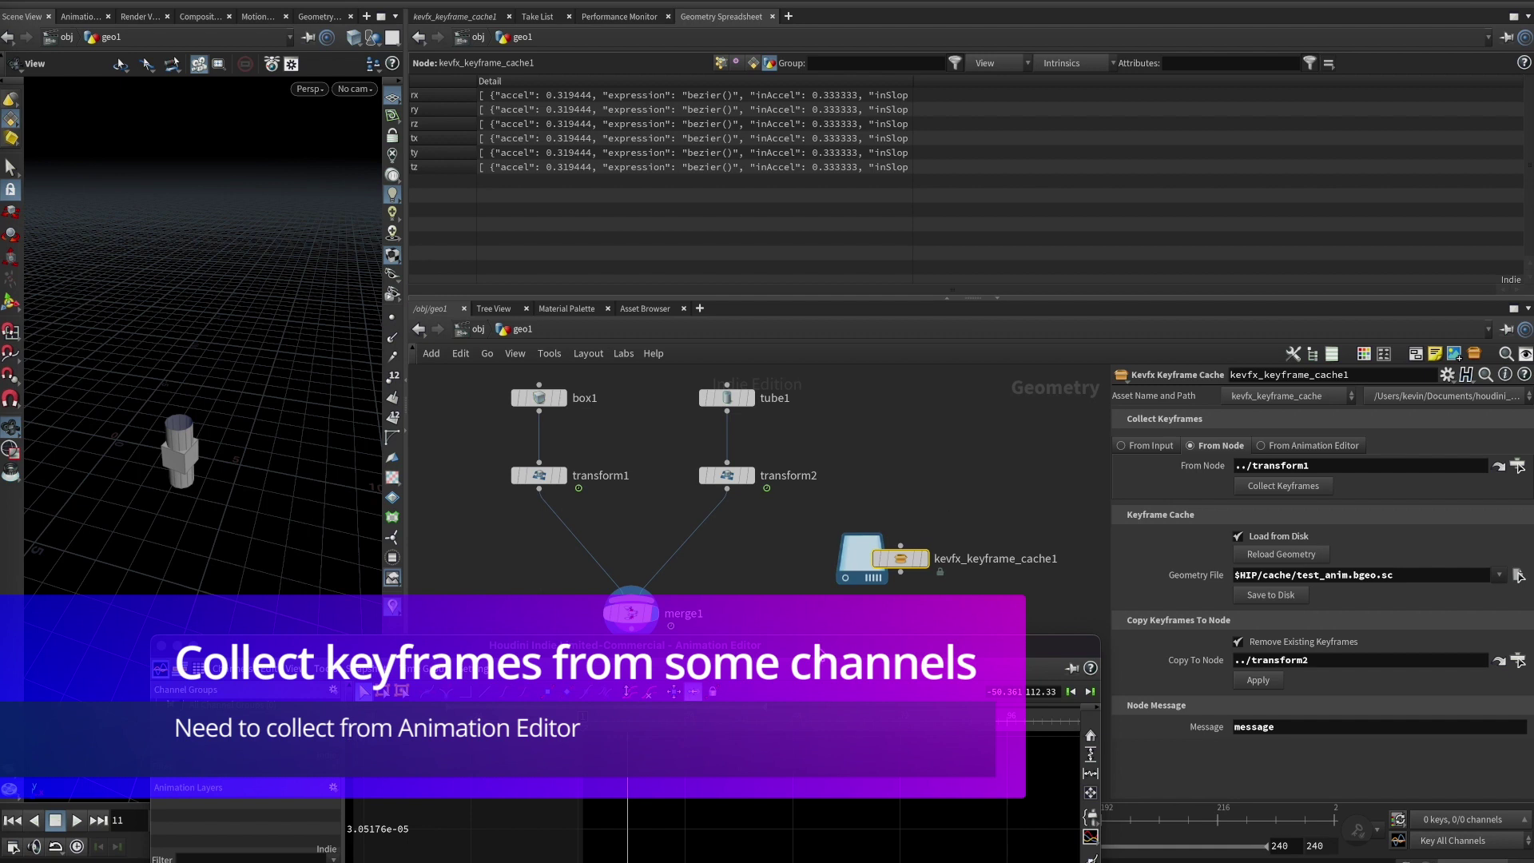
Set the Keyframe Cache to collect From Animation Editor, and select transform1's Translate X, Y and Z in the Channel List
{"action": "left_click", "coordinate": [1295, 445]}
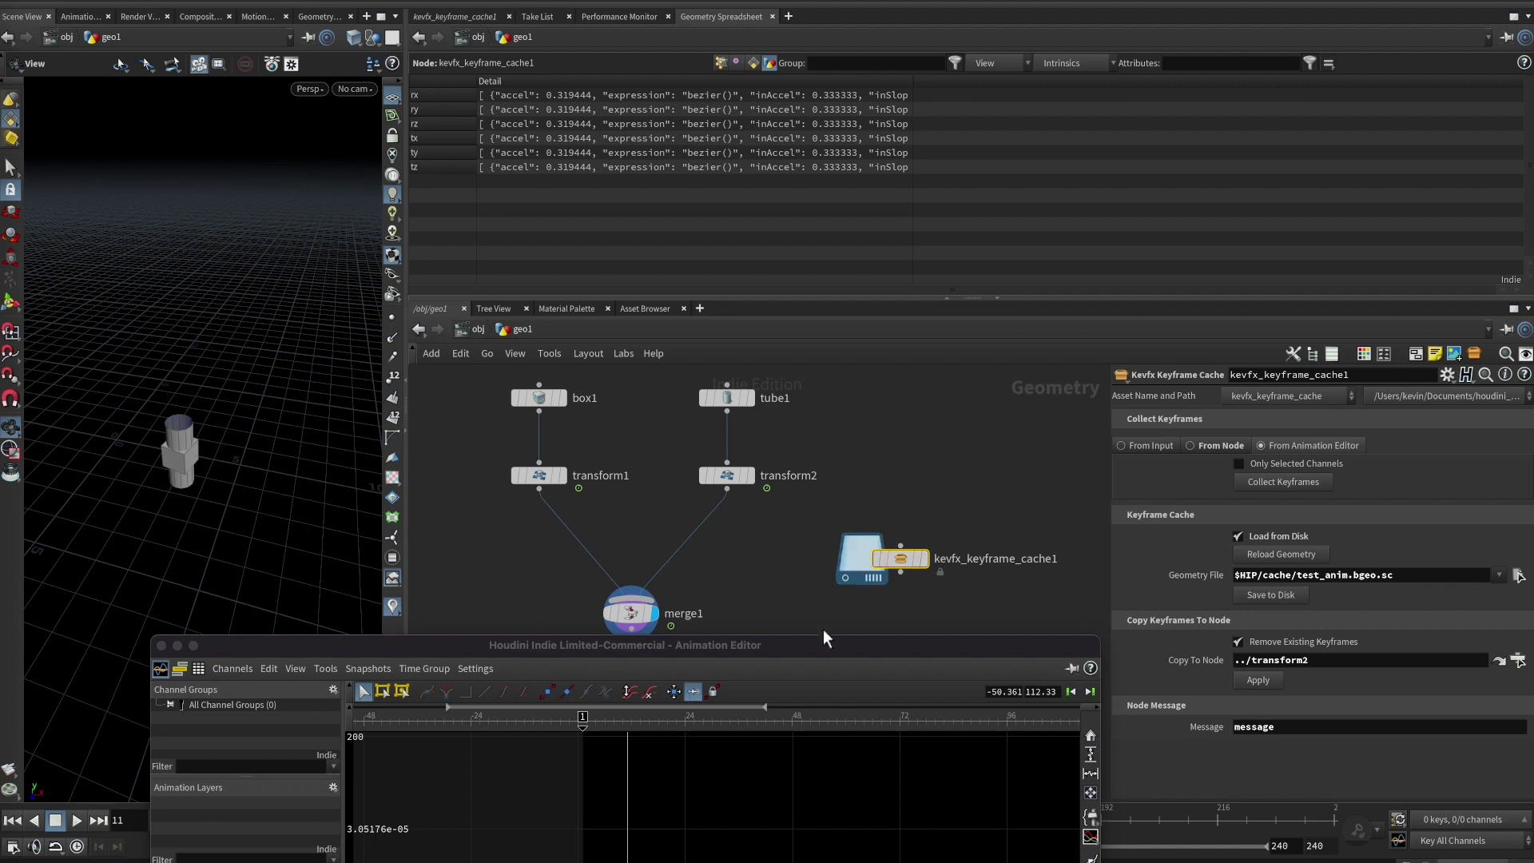
{"action": "left_click", "coordinate": [540, 475]}
{"action": "left_click_drag", "start_coordinate": [823, 639], "coordinate": [676, 57]}
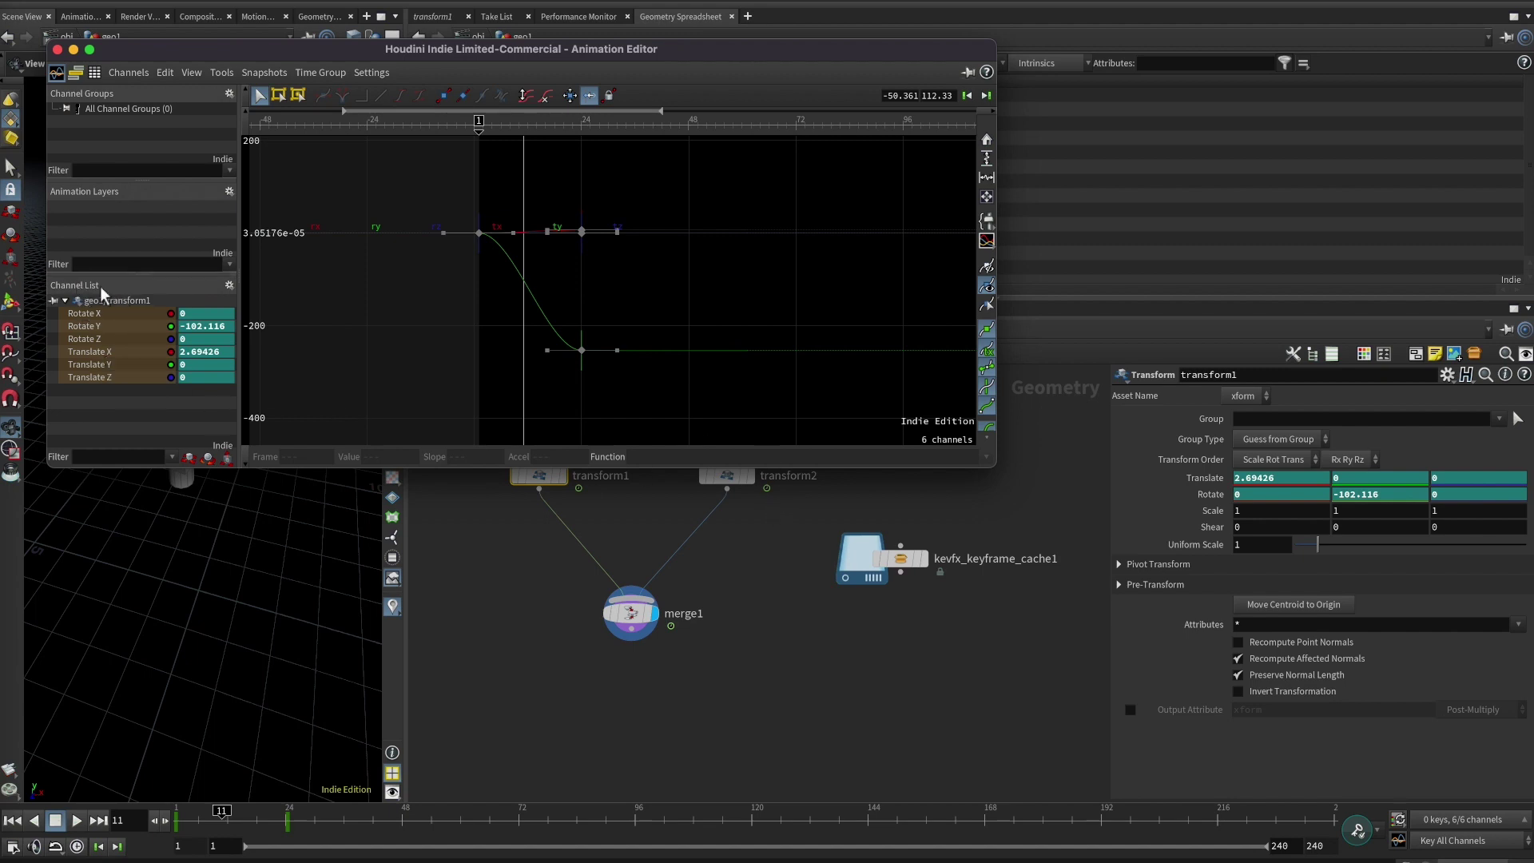
{"action": "left_click", "coordinate": [118, 353]}
{"action": "left_click", "coordinate": [119, 366], "text": "shift"}
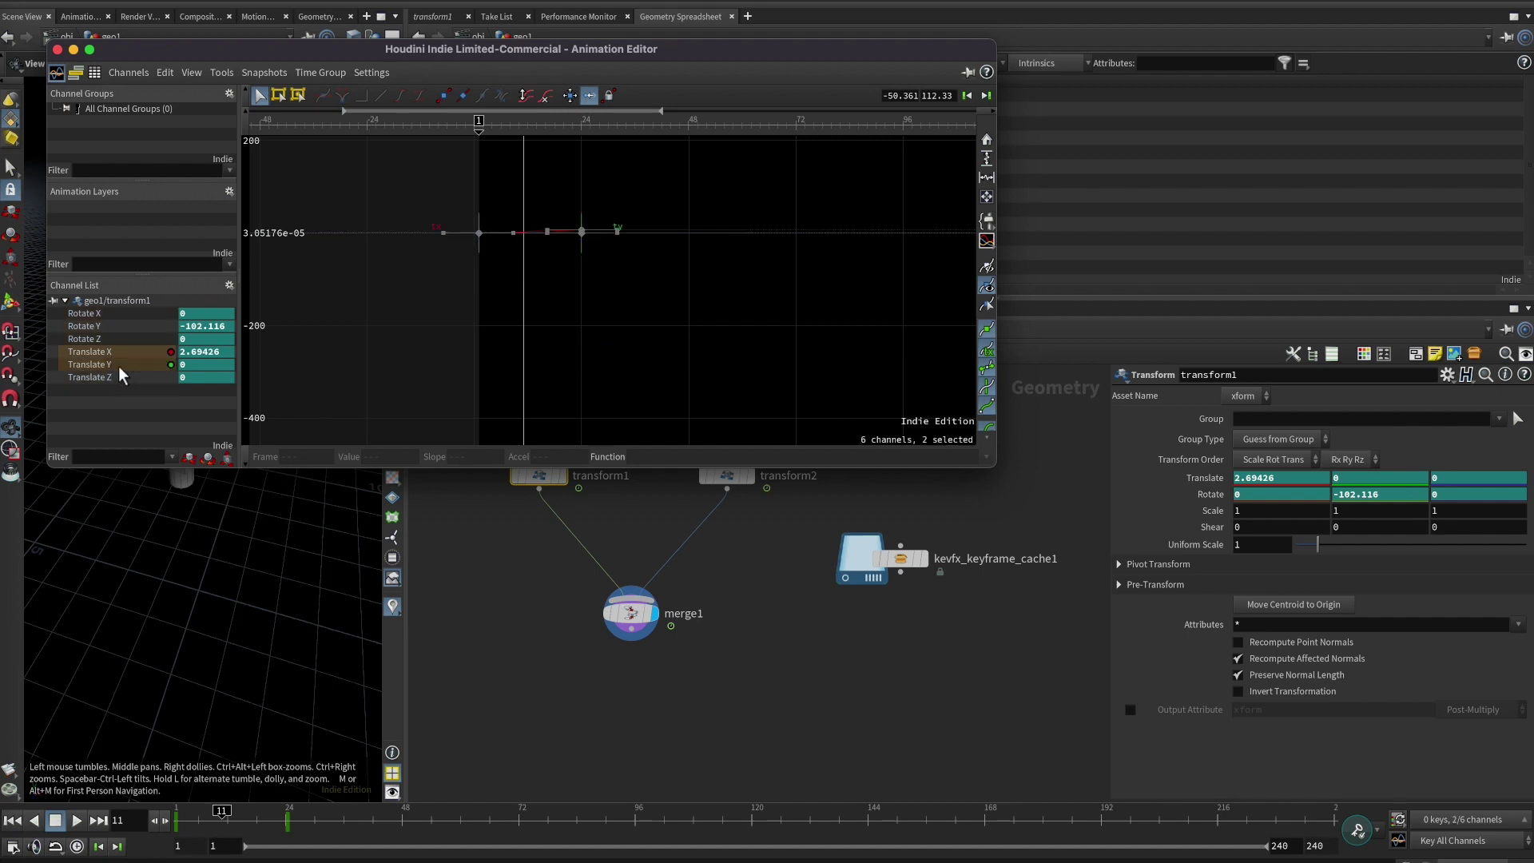
{"action": "left_click", "coordinate": [120, 377], "text": "shift"}
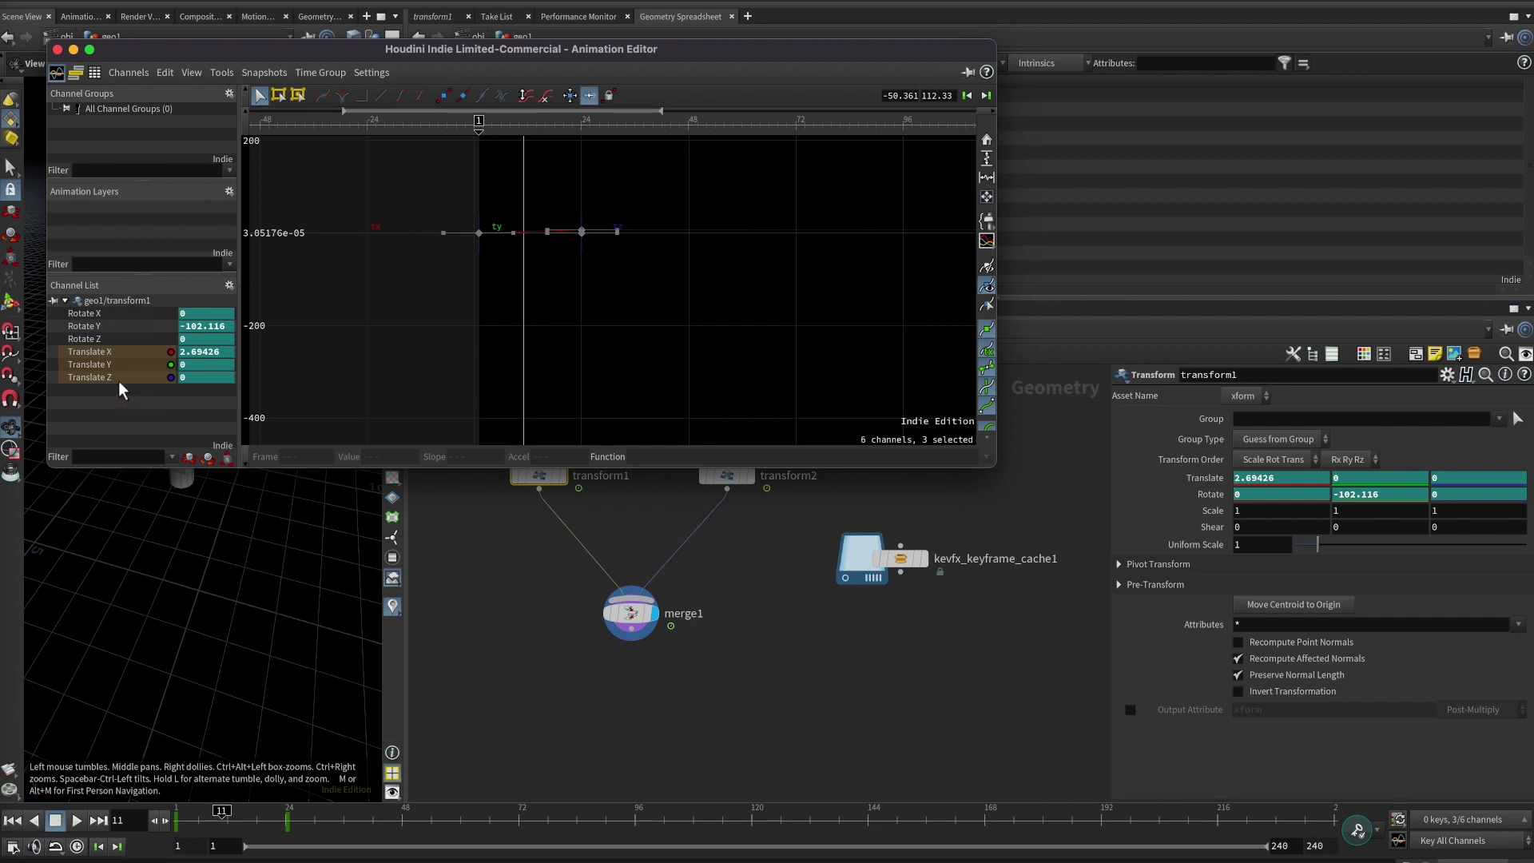
Delete the Translate and Rotate animation channels from the transform2 node
{"action": "mouse_move", "coordinate": [806, 514]}
{"action": "middle_mouse_down"}
{"action": "mouse_move", "coordinate": [760, 572]}
{"action": "mouse_move", "coordinate": [816, 492]}
{"action": "middle_mouse_up"}
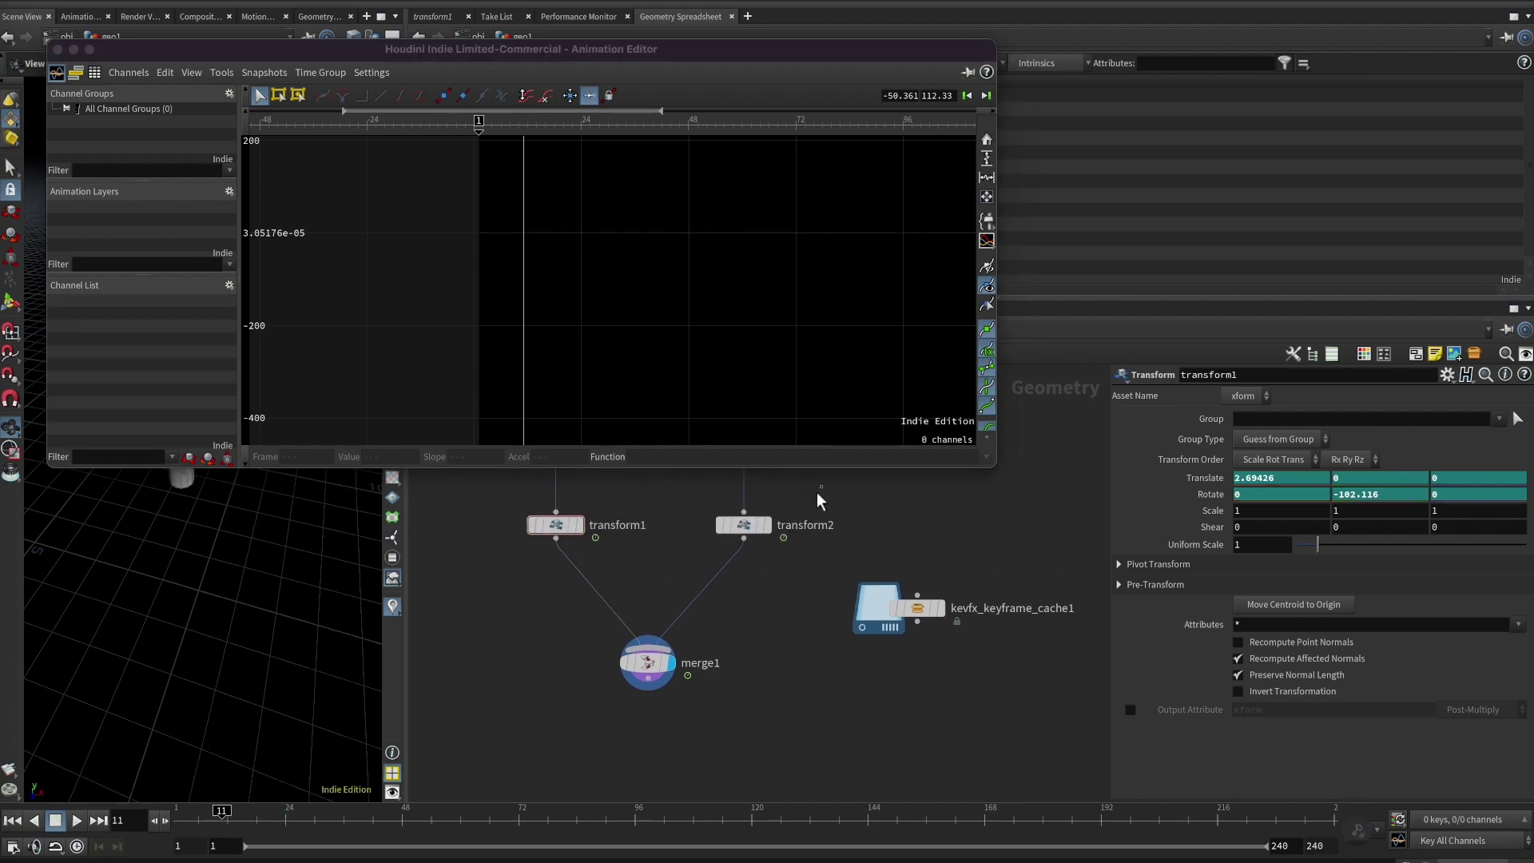
{"action": "left_click", "coordinate": [743, 525]}
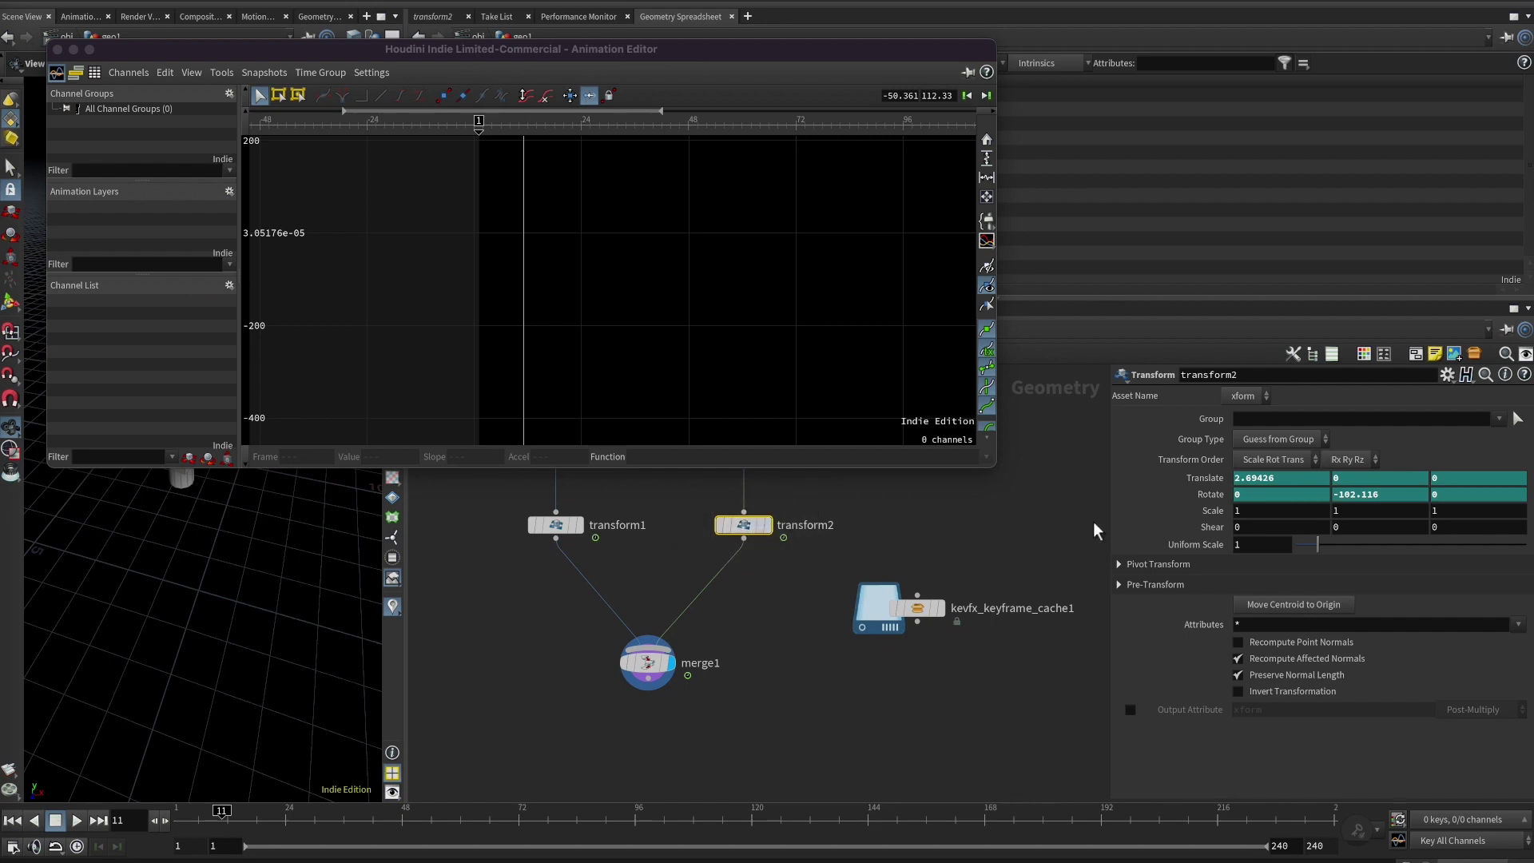
{"action": "right_click", "coordinate": [1205, 478]}
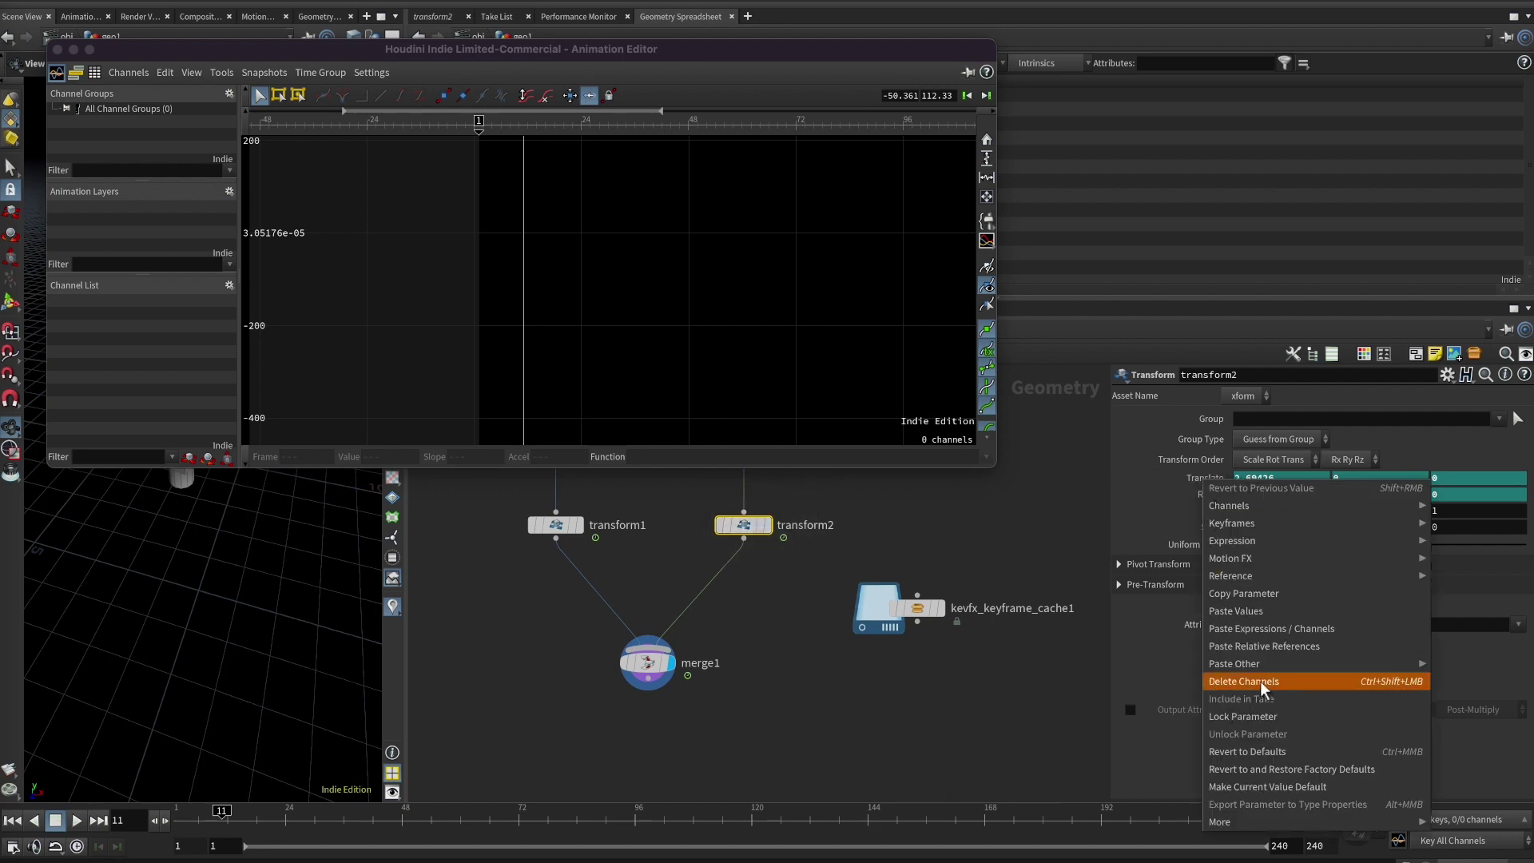
{"action": "left_click", "coordinate": [1259, 681]}
{"action": "right_click", "coordinate": [1211, 495]}
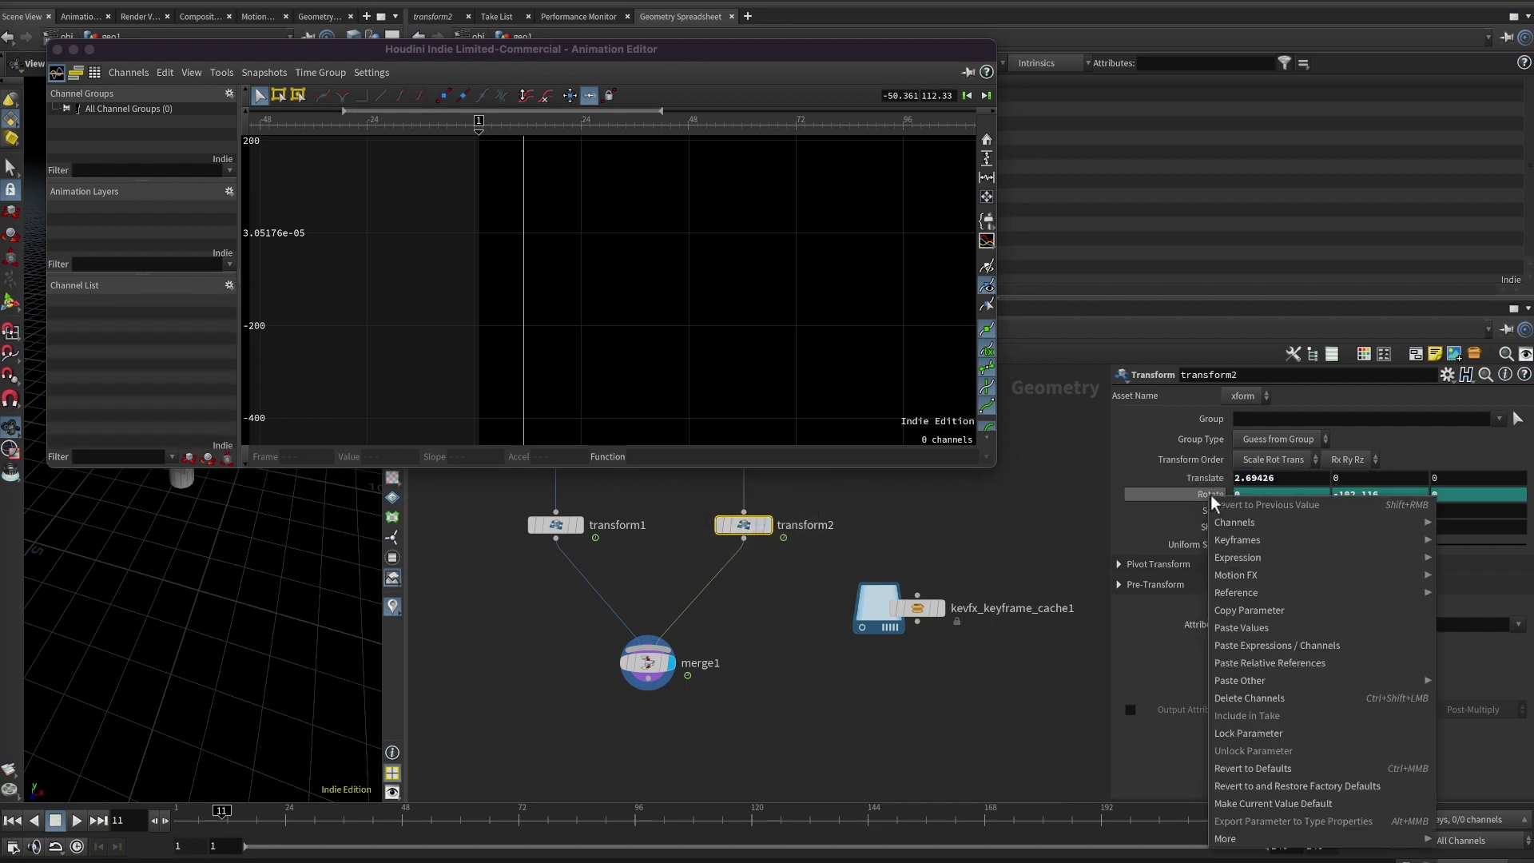
{"action": "left_click", "coordinate": [1249, 707]}
{"action": "key", "text": "h"}
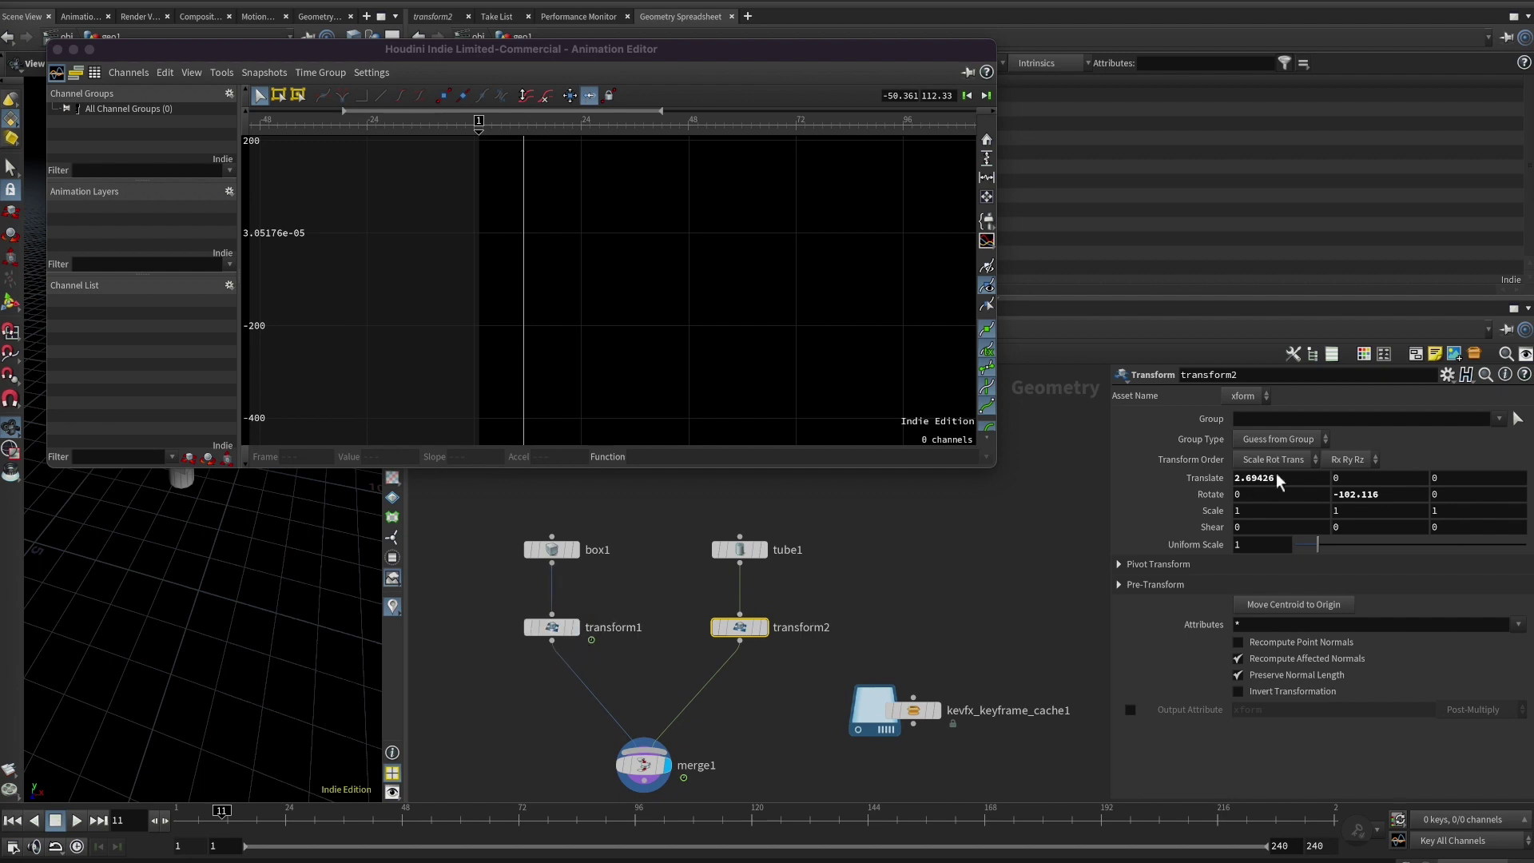
Revert transform2's Translate and Rotate parameters to their defaults and scrub the timeline to frame 9
{"action": "right_click", "coordinate": [1212, 476]}
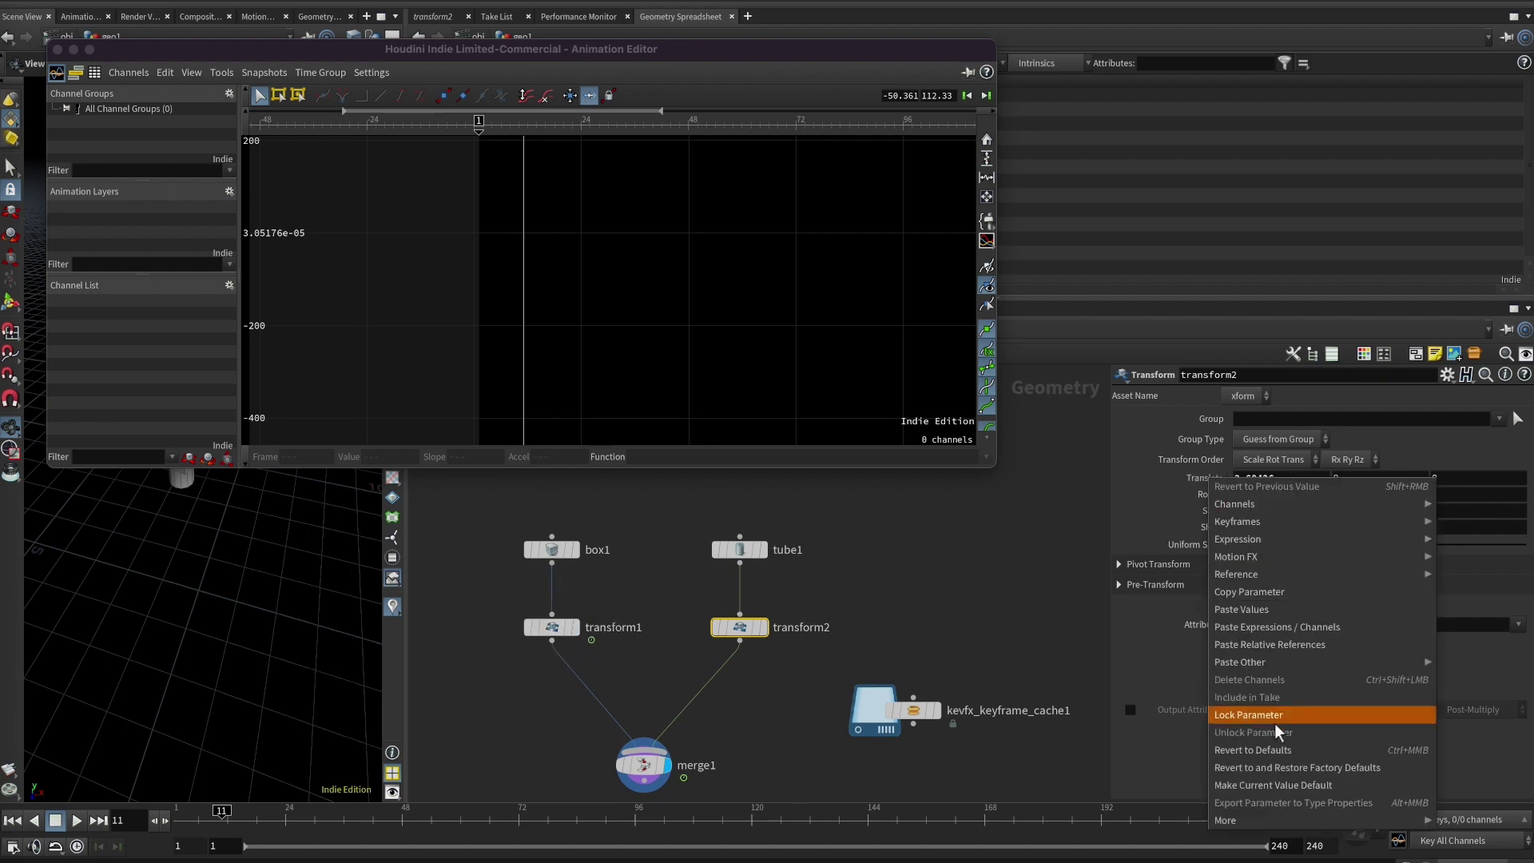
{"action": "left_click", "coordinate": [1264, 749]}
{"action": "right_click", "coordinate": [1206, 492]}
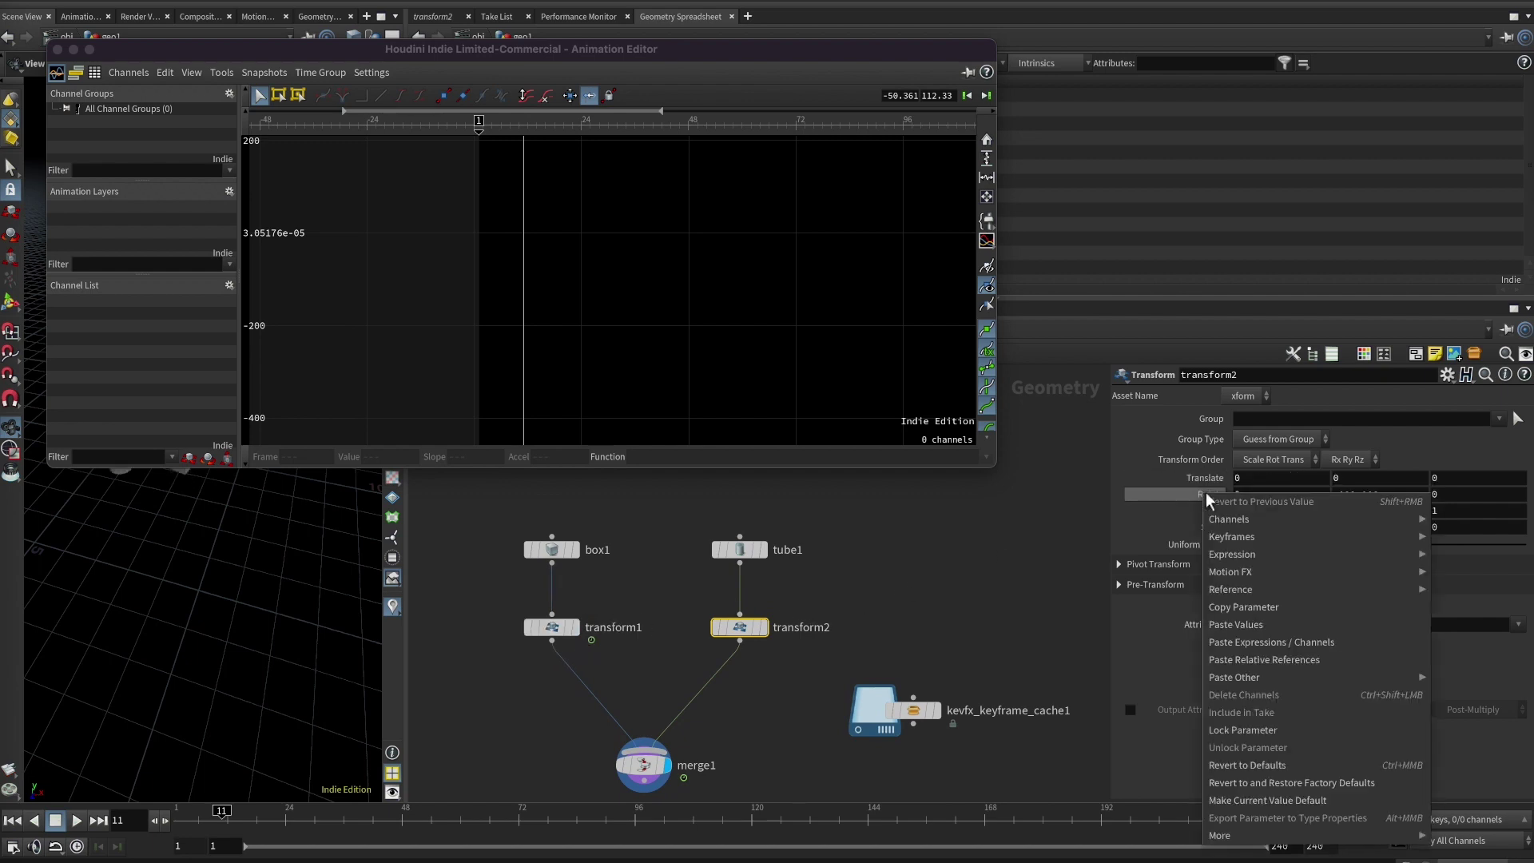
{"action": "left_click", "coordinate": [1273, 759]}
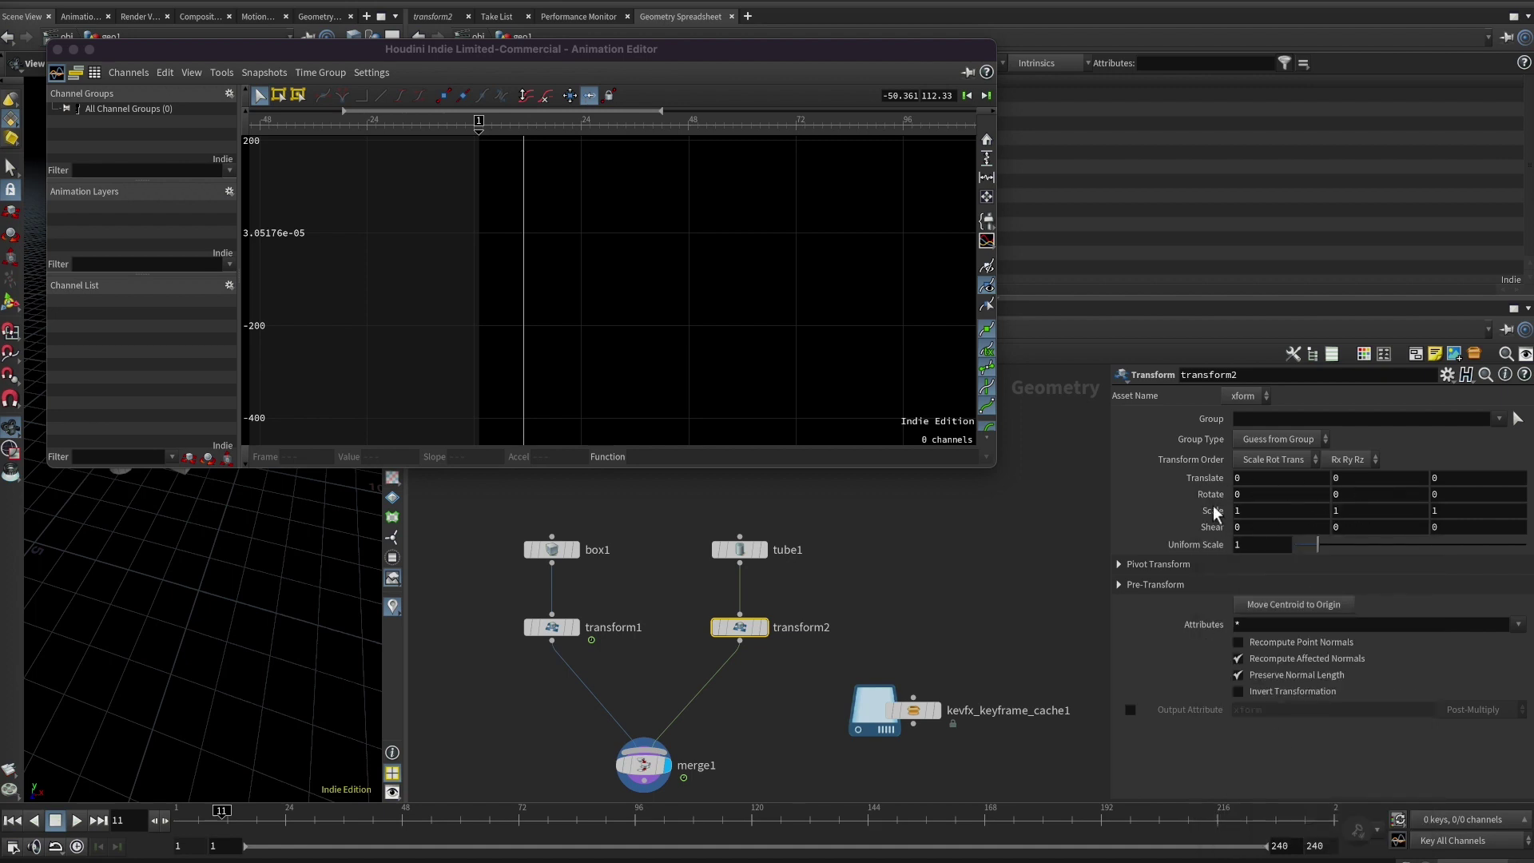
{"action": "middle_click_drag", "start_coordinate": [247, 572], "coordinate": [259, 718]}
{"action": "left_click_drag", "start_coordinate": [255, 820], "coordinate": [215, 819]}
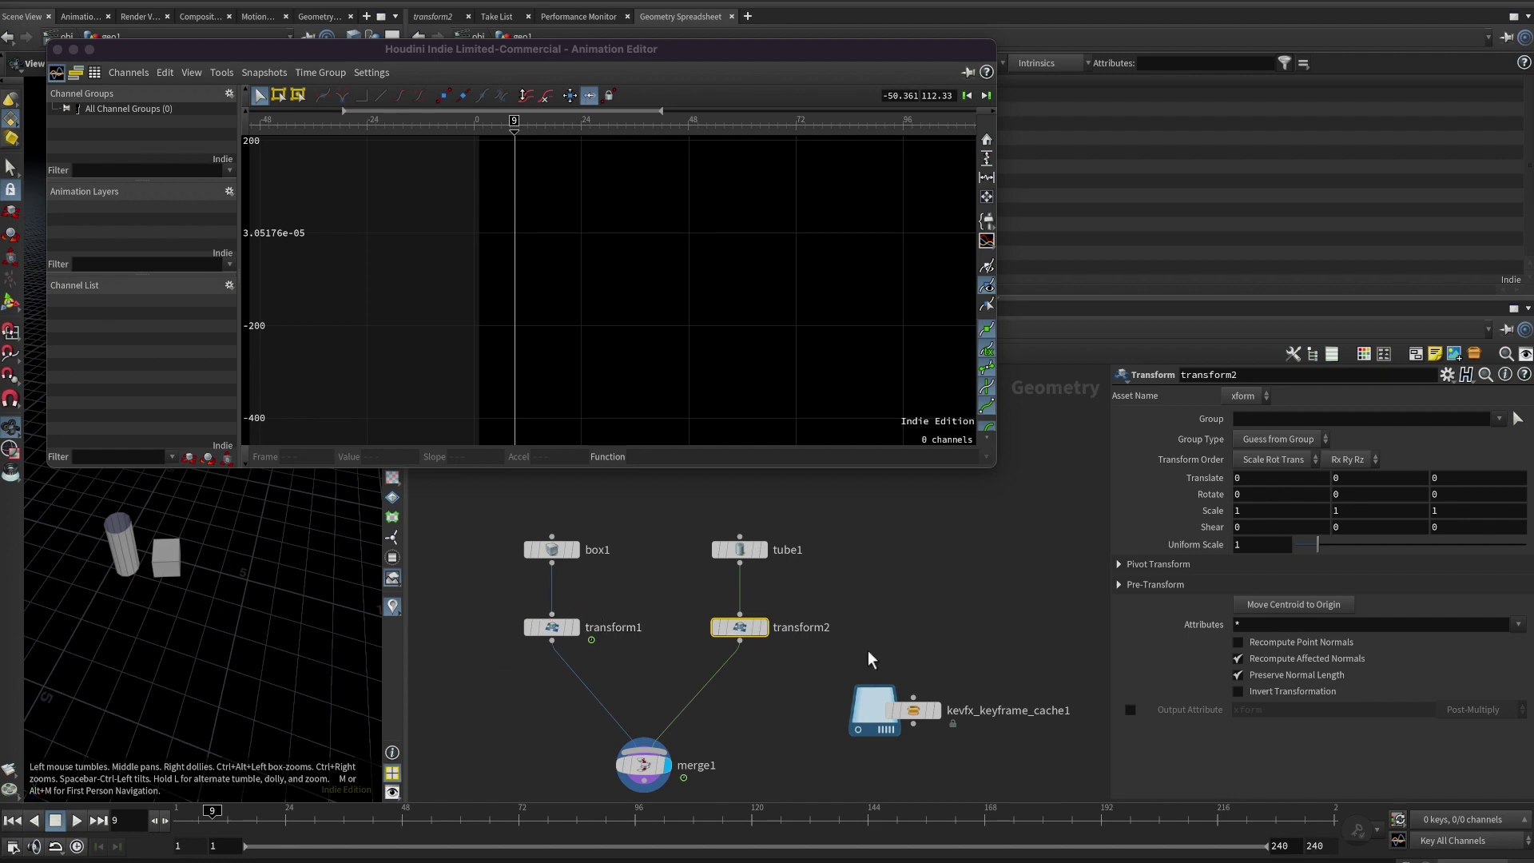
Move tube1 up in the network and insert a new Transform node between it and transform2
{"action": "left_click_drag", "start_coordinate": [739, 549], "coordinate": [743, 483]}
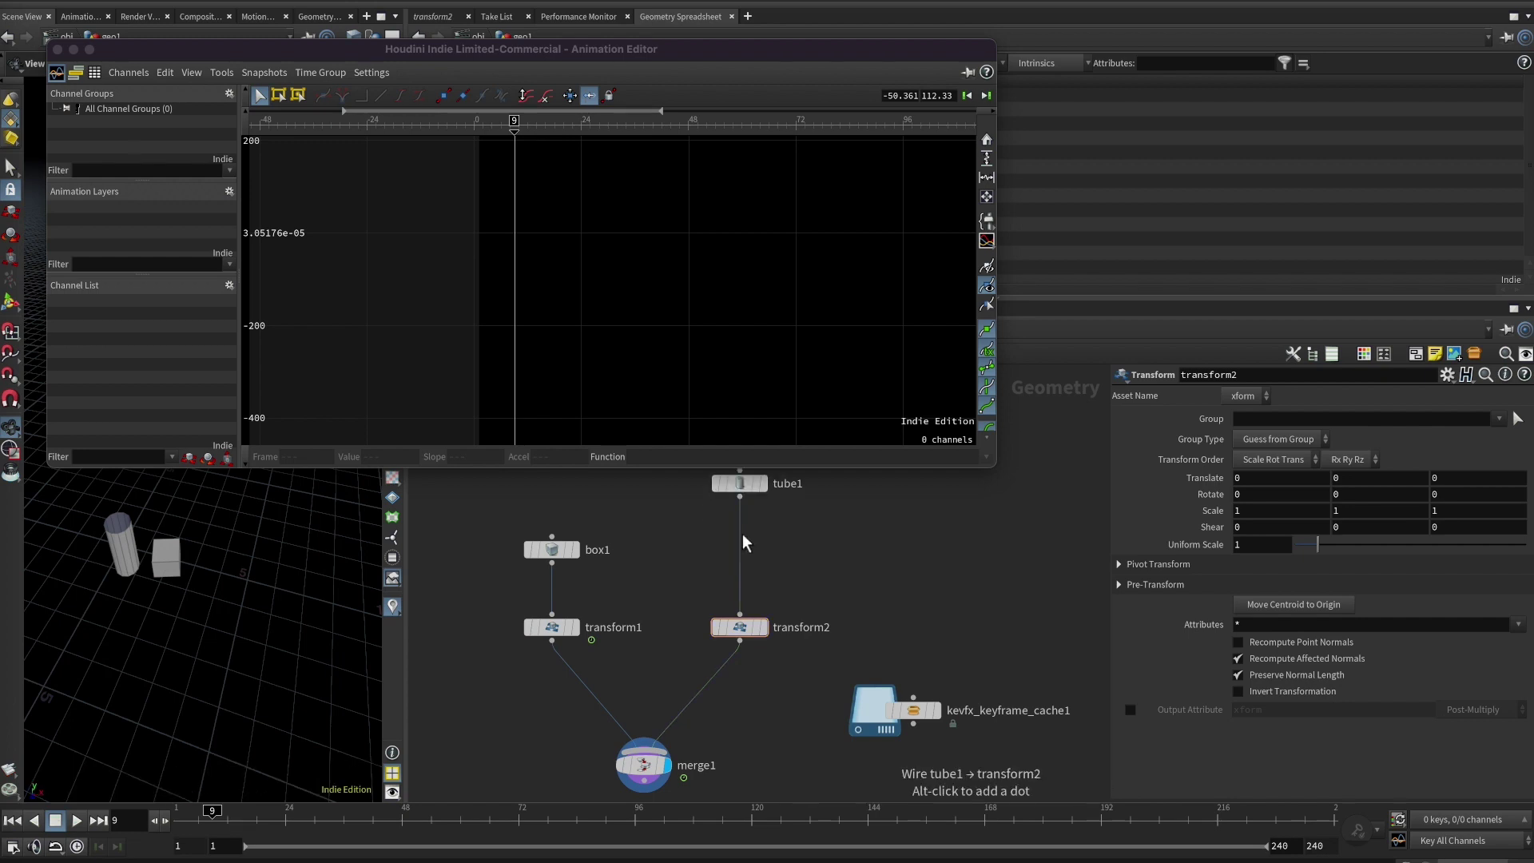
{"action": "key", "text": "Tab"}
{"action": "type", "text": "trans"}
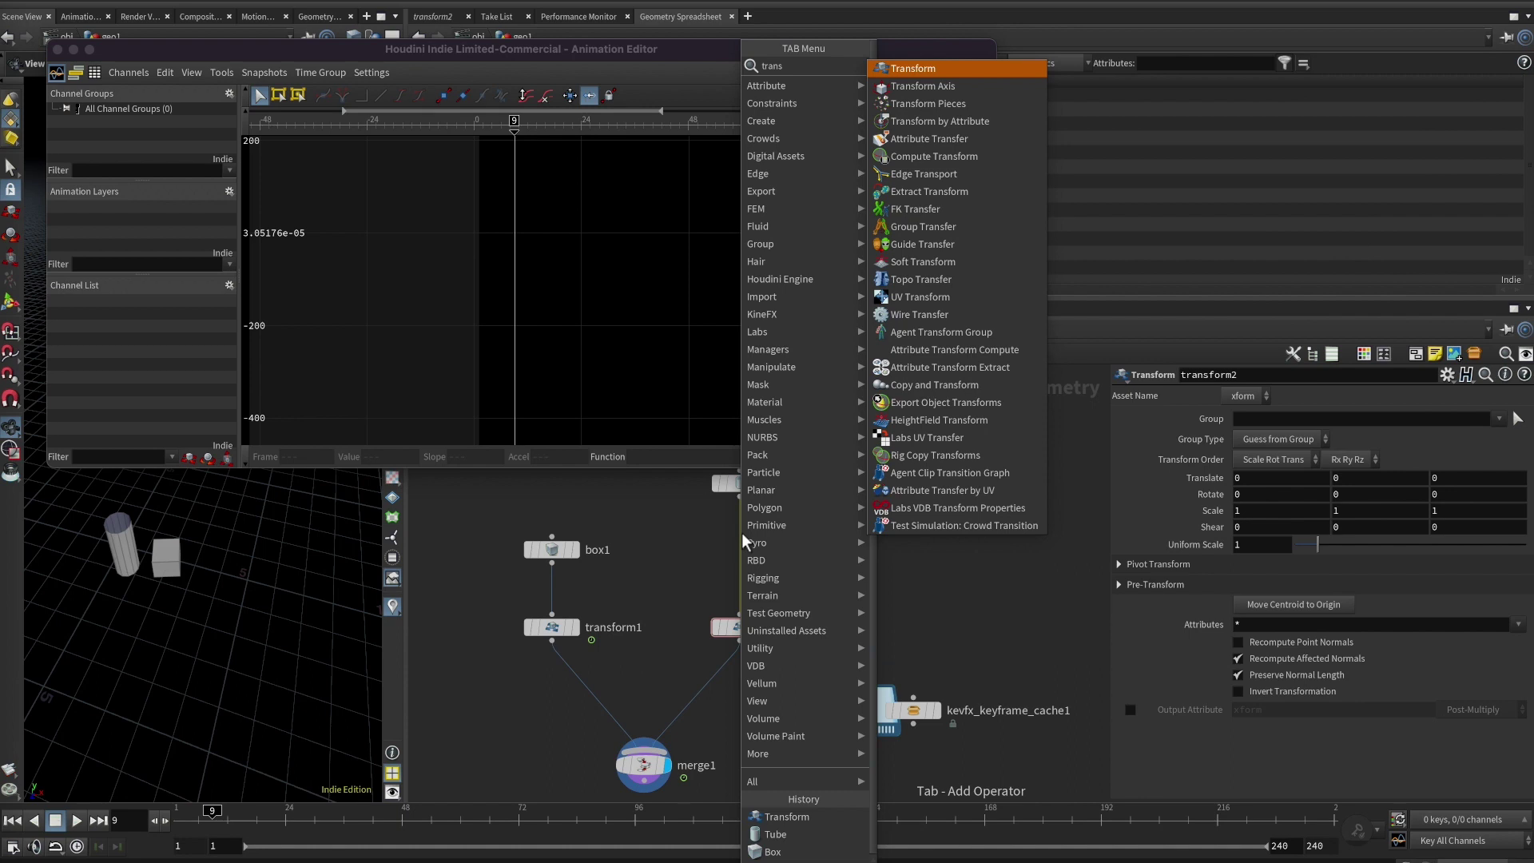
{"action": "key", "text": "Escape"}
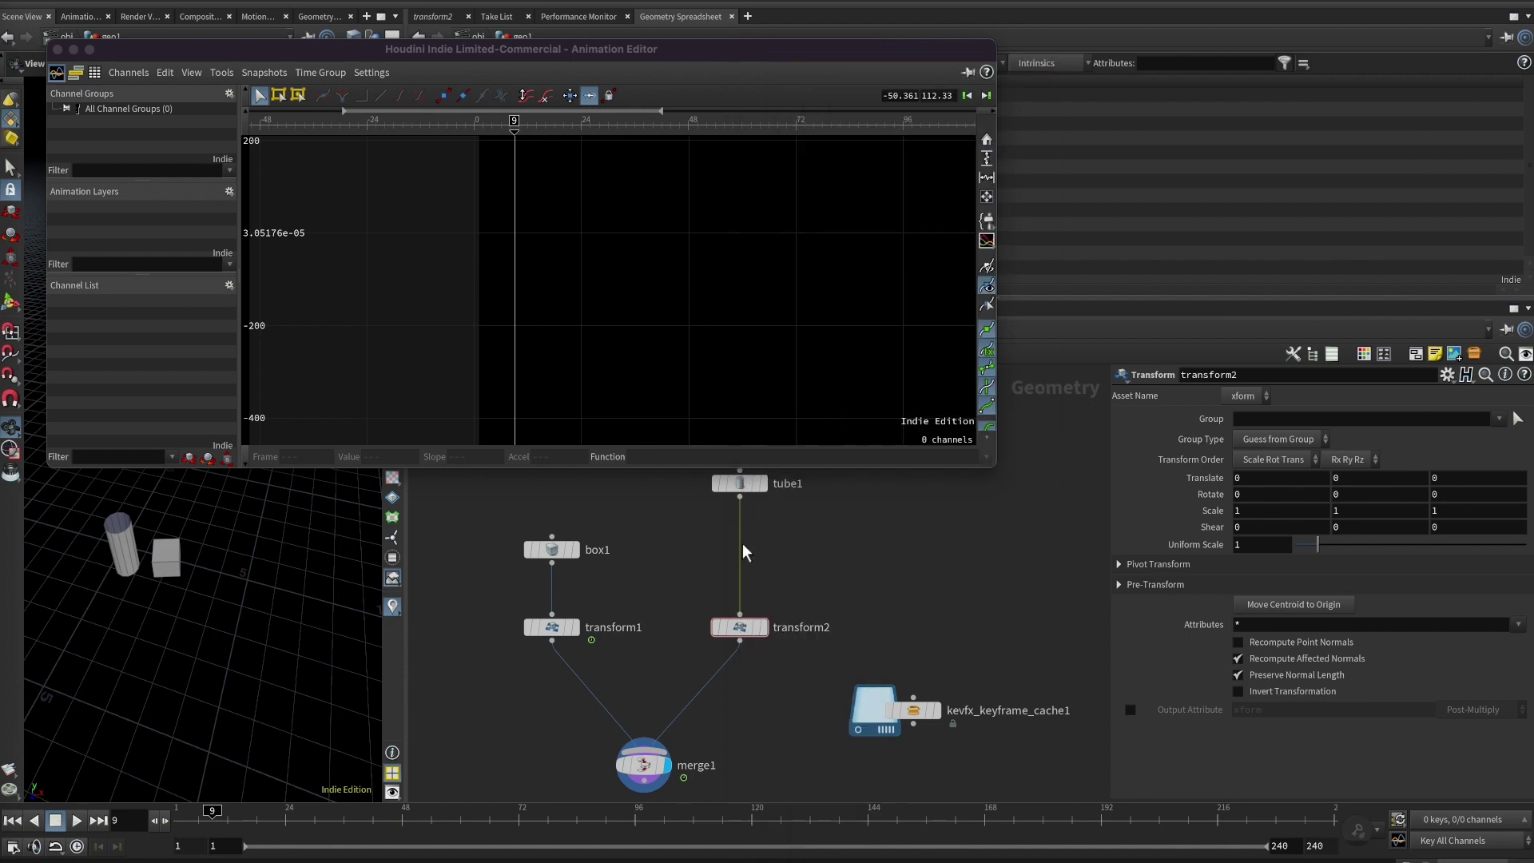
{"action": "left_click", "coordinate": [742, 543]}
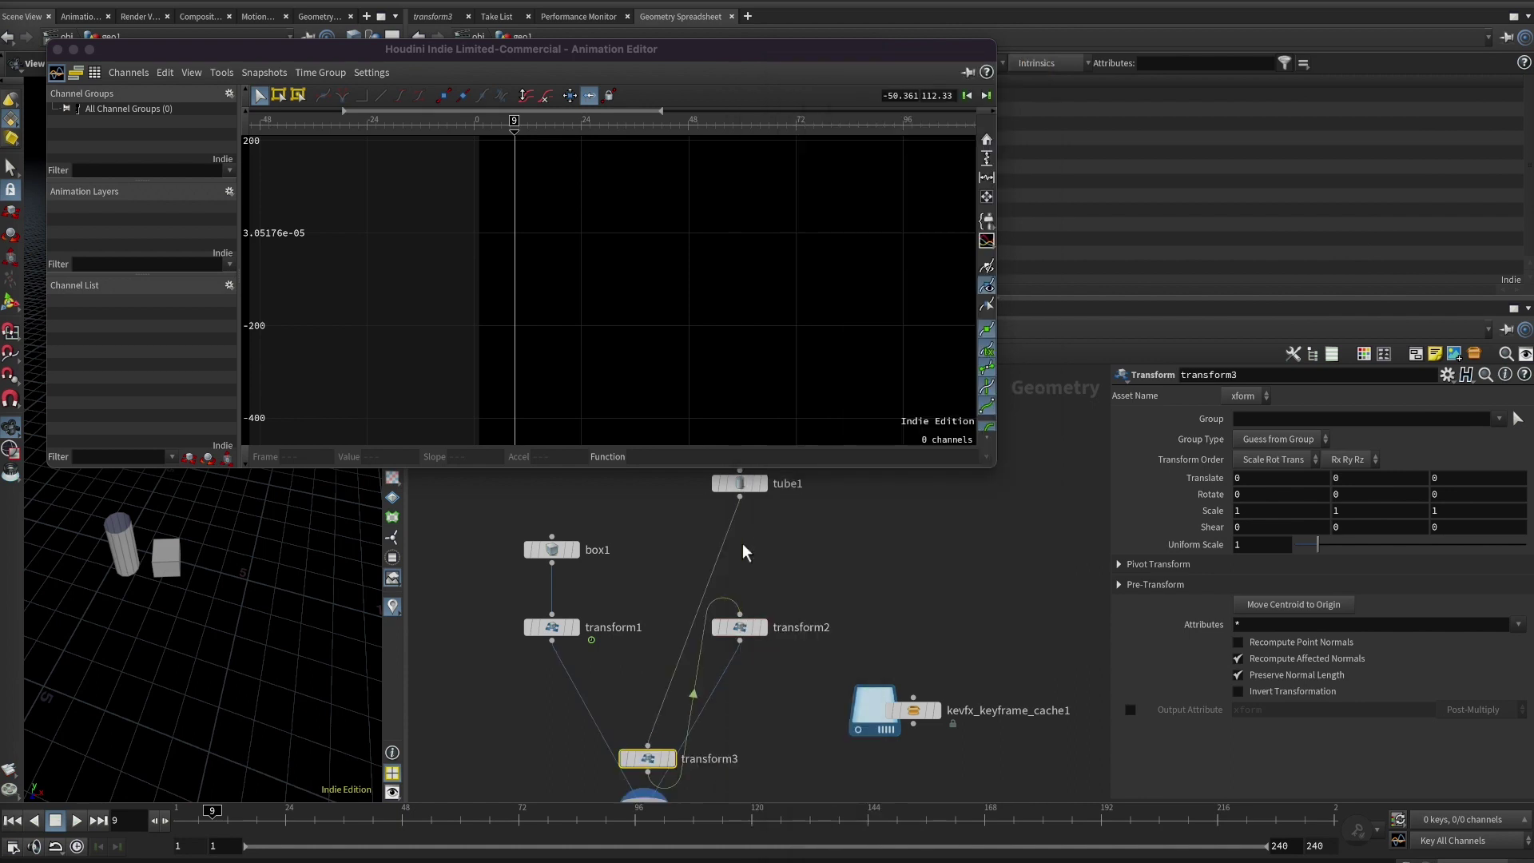
{"action": "left_click_drag", "start_coordinate": [654, 759], "coordinate": [749, 526]}
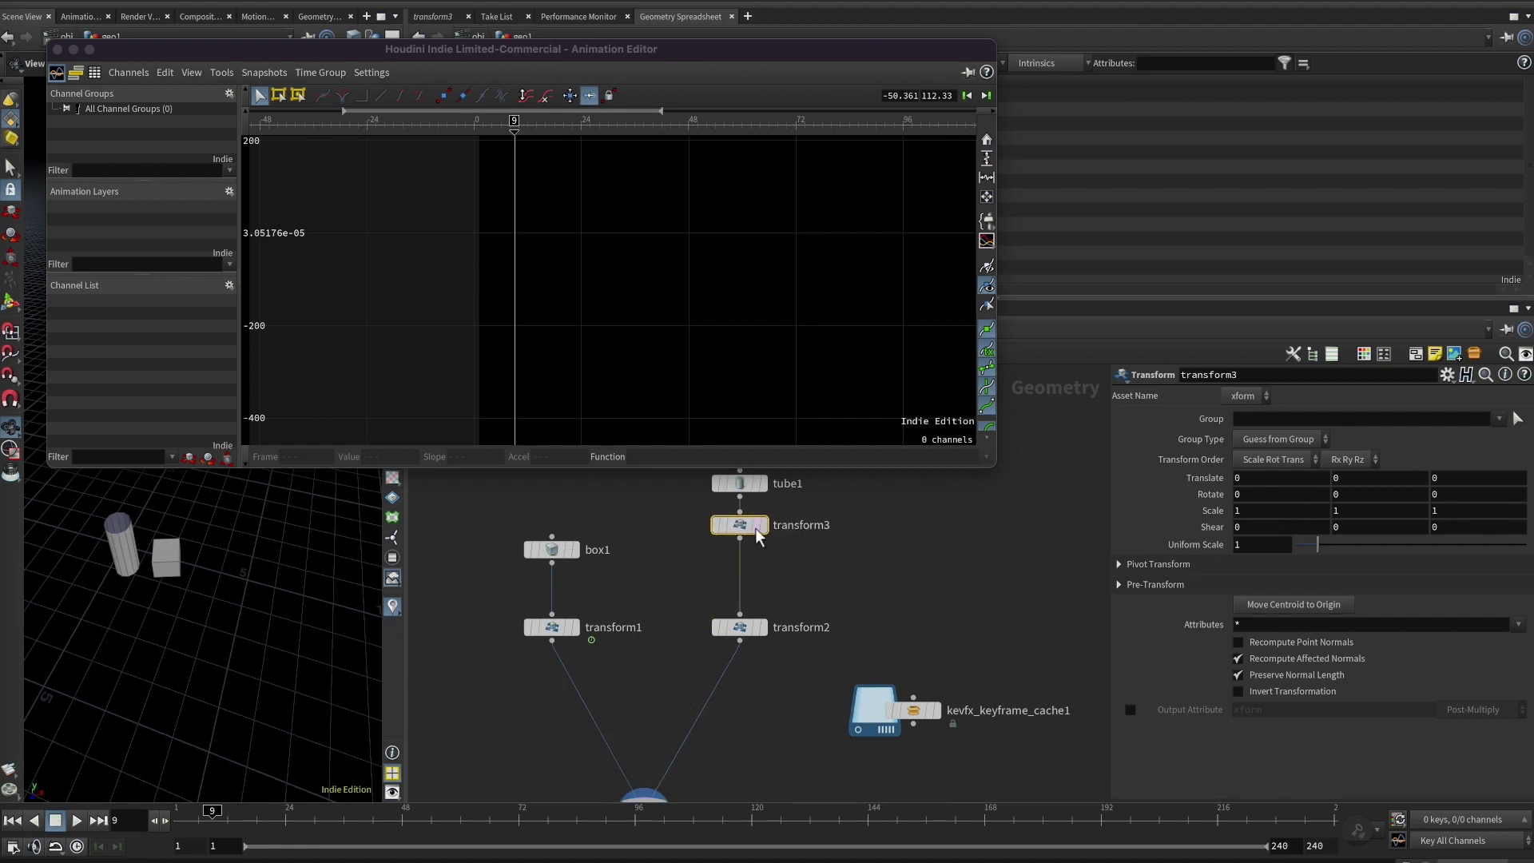
Set the X Scale of the new Transform node below tube1 to 2
{"action": "middle_click_drag", "start_coordinate": [1254, 509], "coordinate": [1424, 510]}
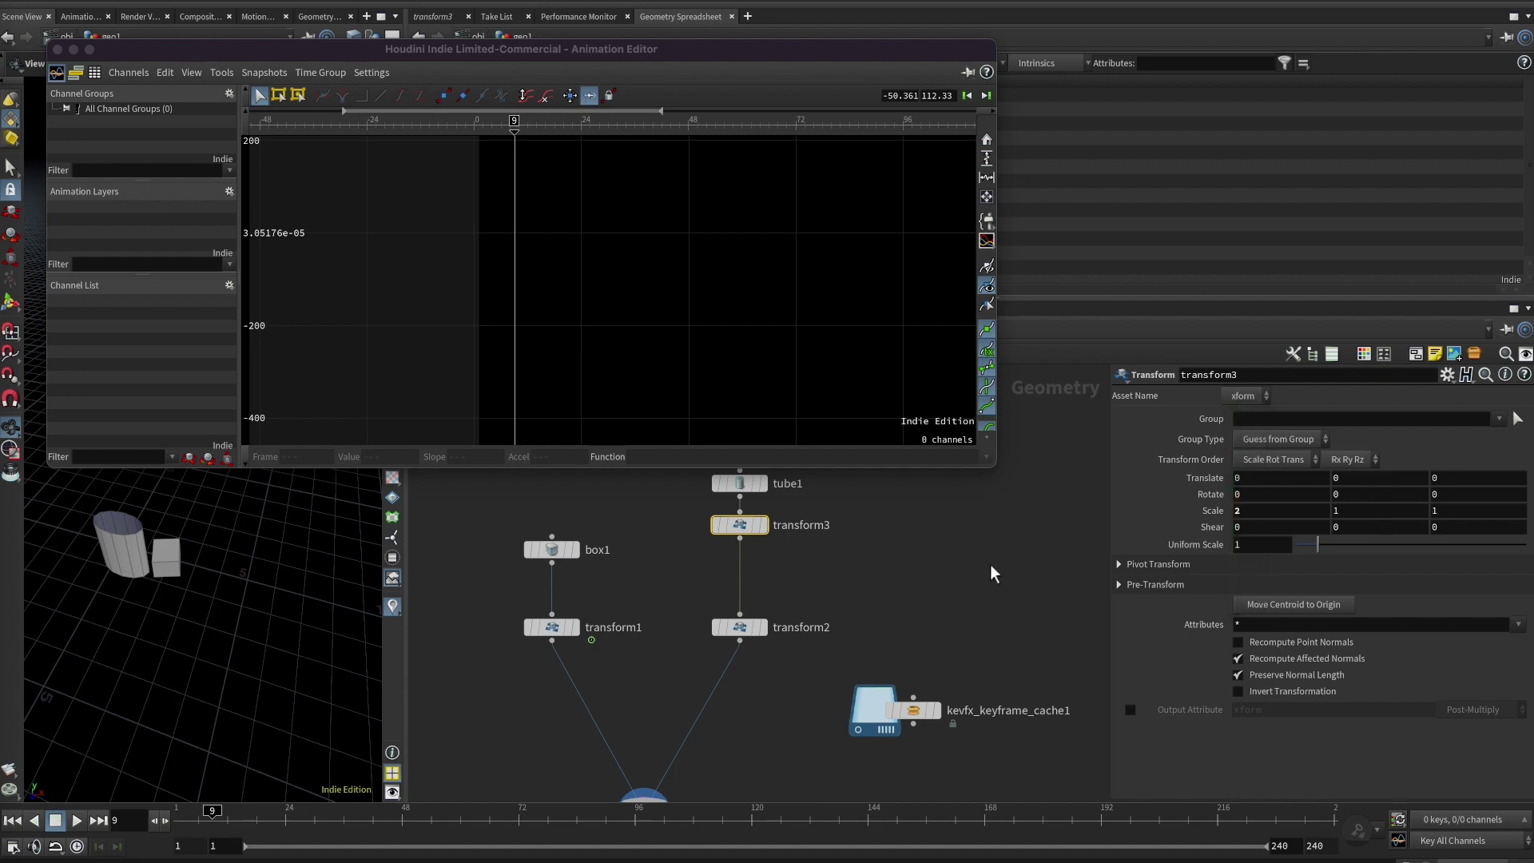
{"action": "left_click", "coordinate": [920, 582]}
{"action": "middle_click_drag", "start_coordinate": [919, 582], "coordinate": [929, 537]}
Remove transform1's Rotate channels from the Animation Editor's Channel List, leaving only Translate, and select the Keyframe Cache node
{"action": "left_click_drag", "start_coordinate": [507, 612], "coordinate": [607, 559]}
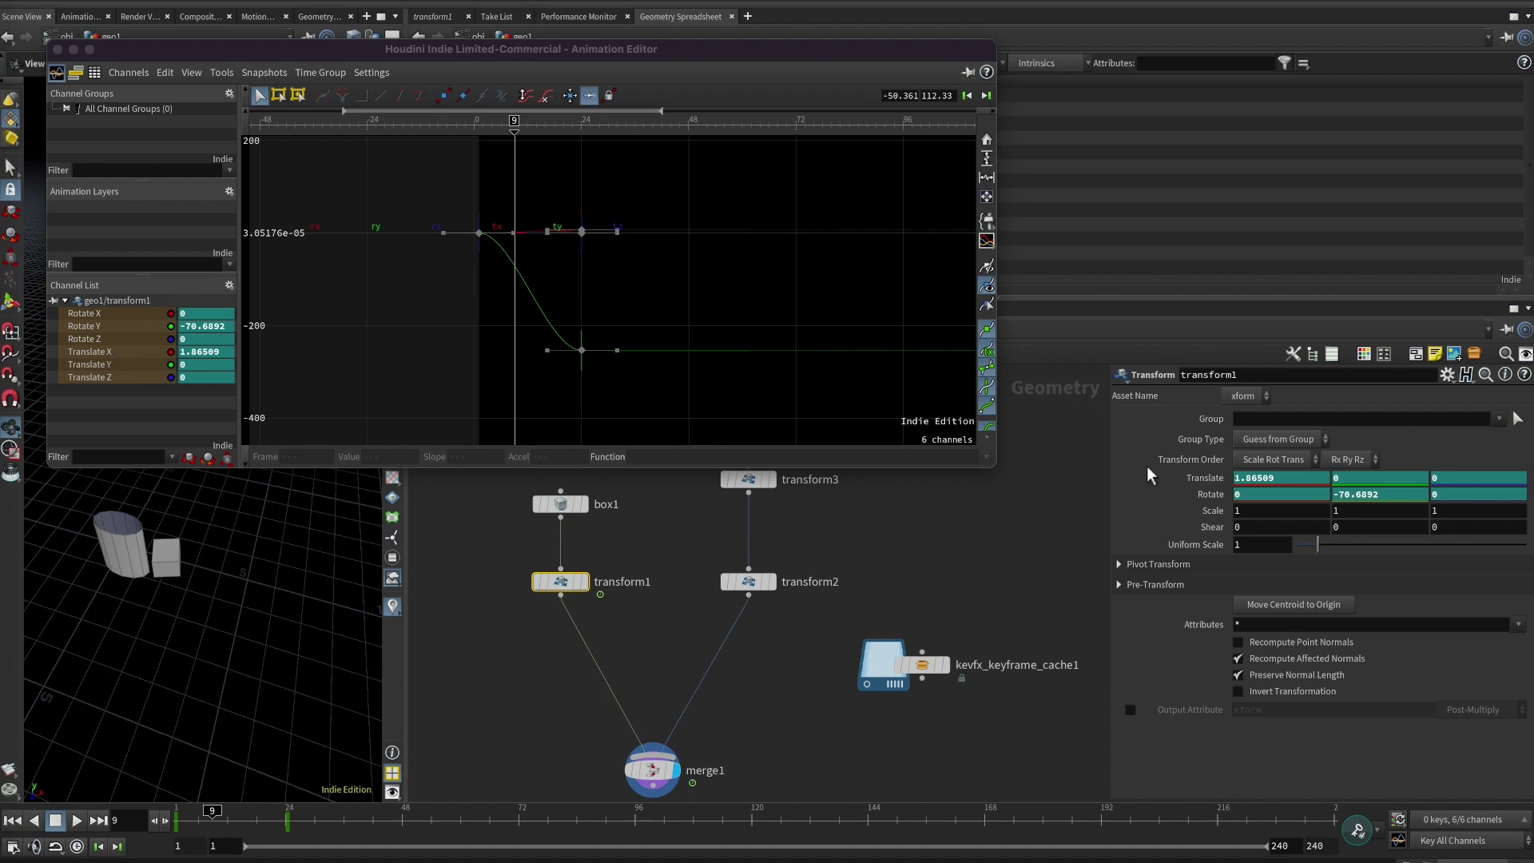
{"action": "right_click", "coordinate": [1195, 478]}
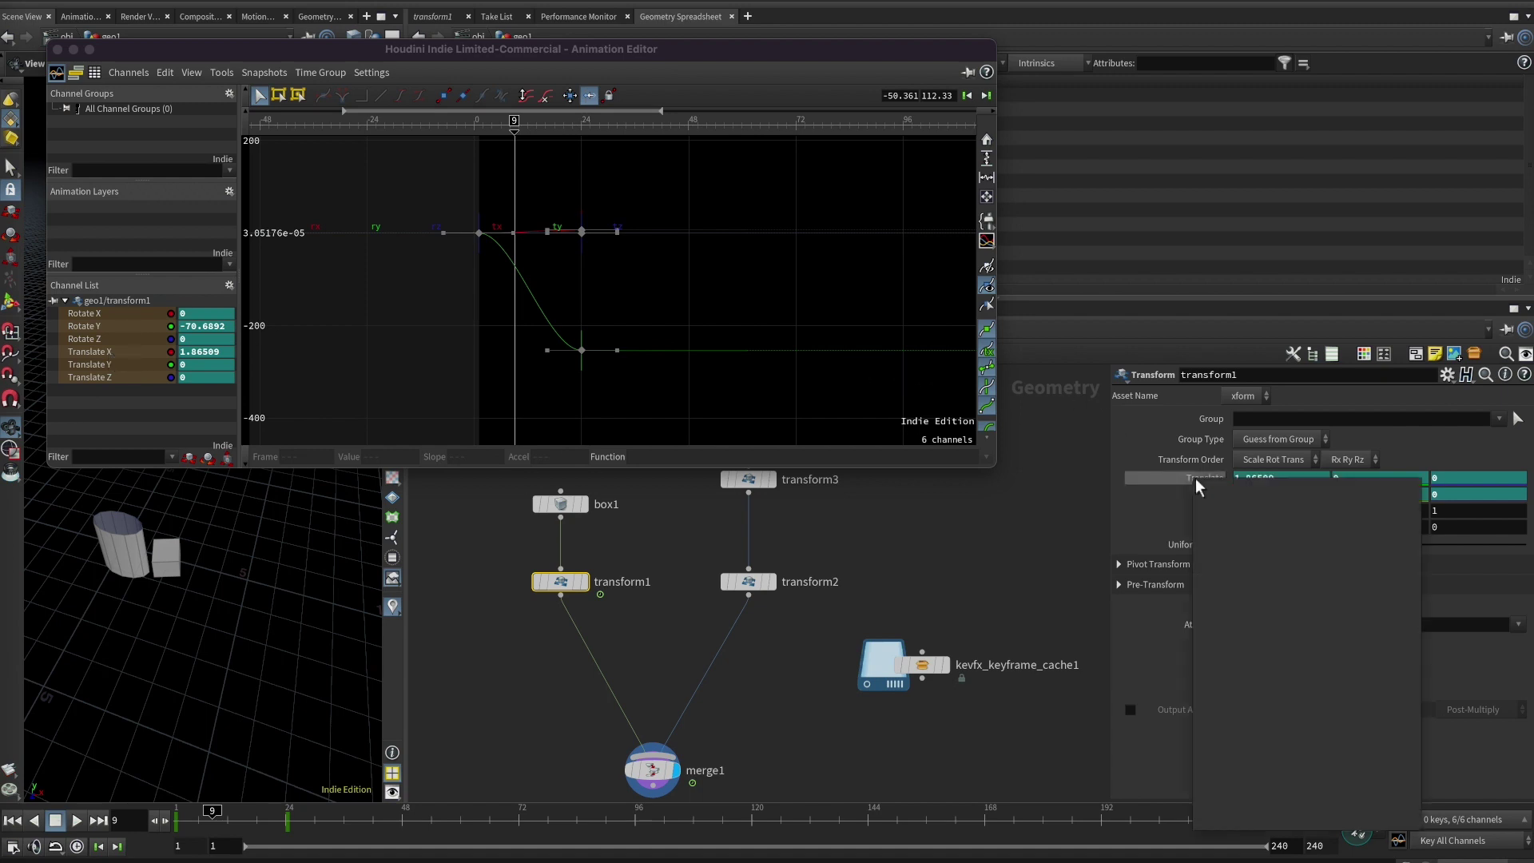
{"action": "mouse_move", "coordinate": [1210, 505]}
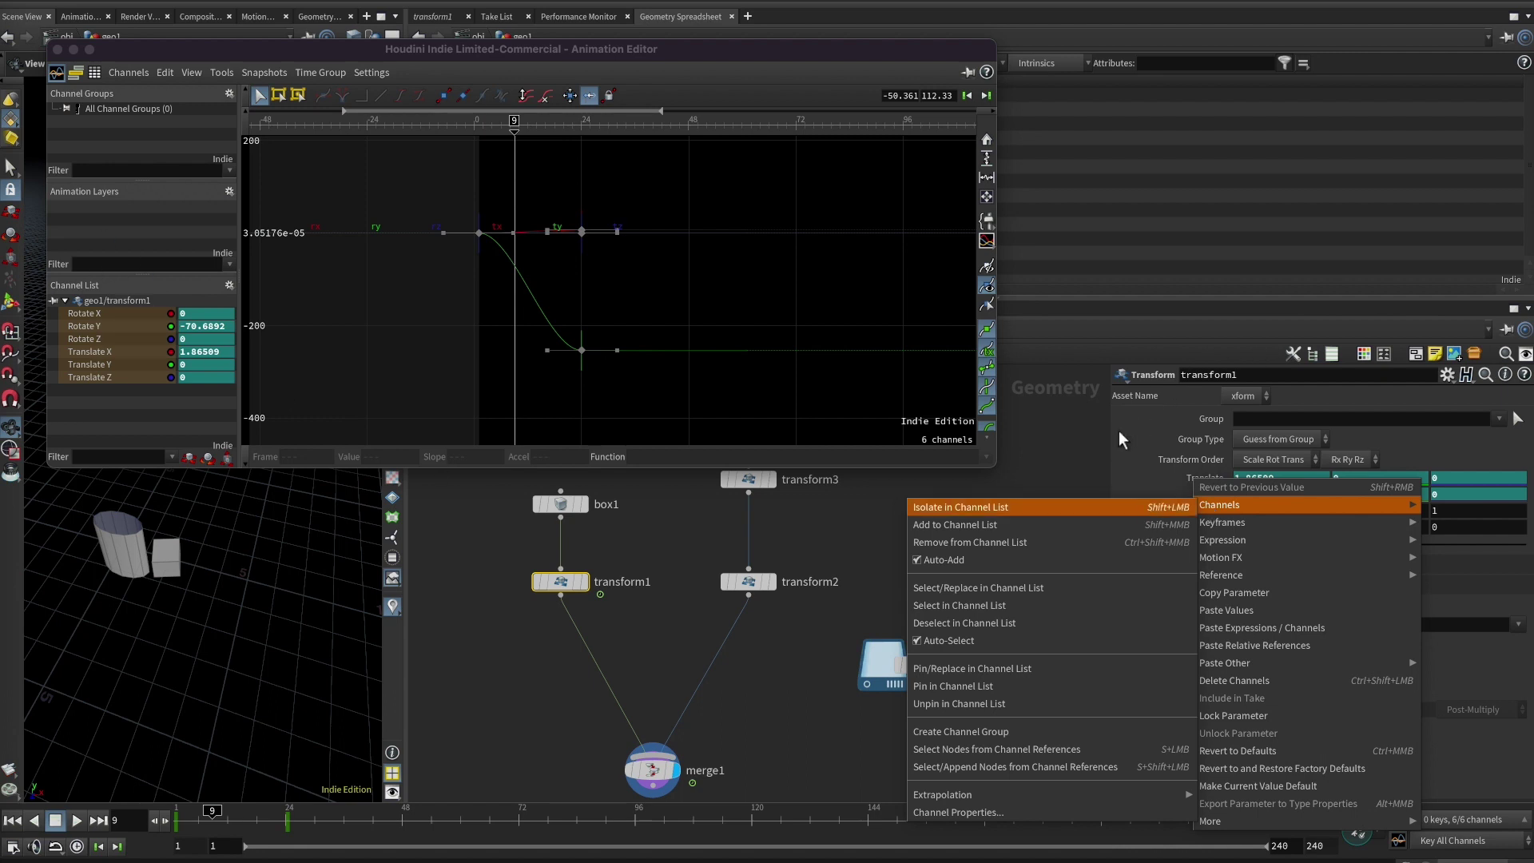
{"action": "left_click", "coordinate": [1157, 467]}
{"action": "right_click", "coordinate": [1203, 494]}
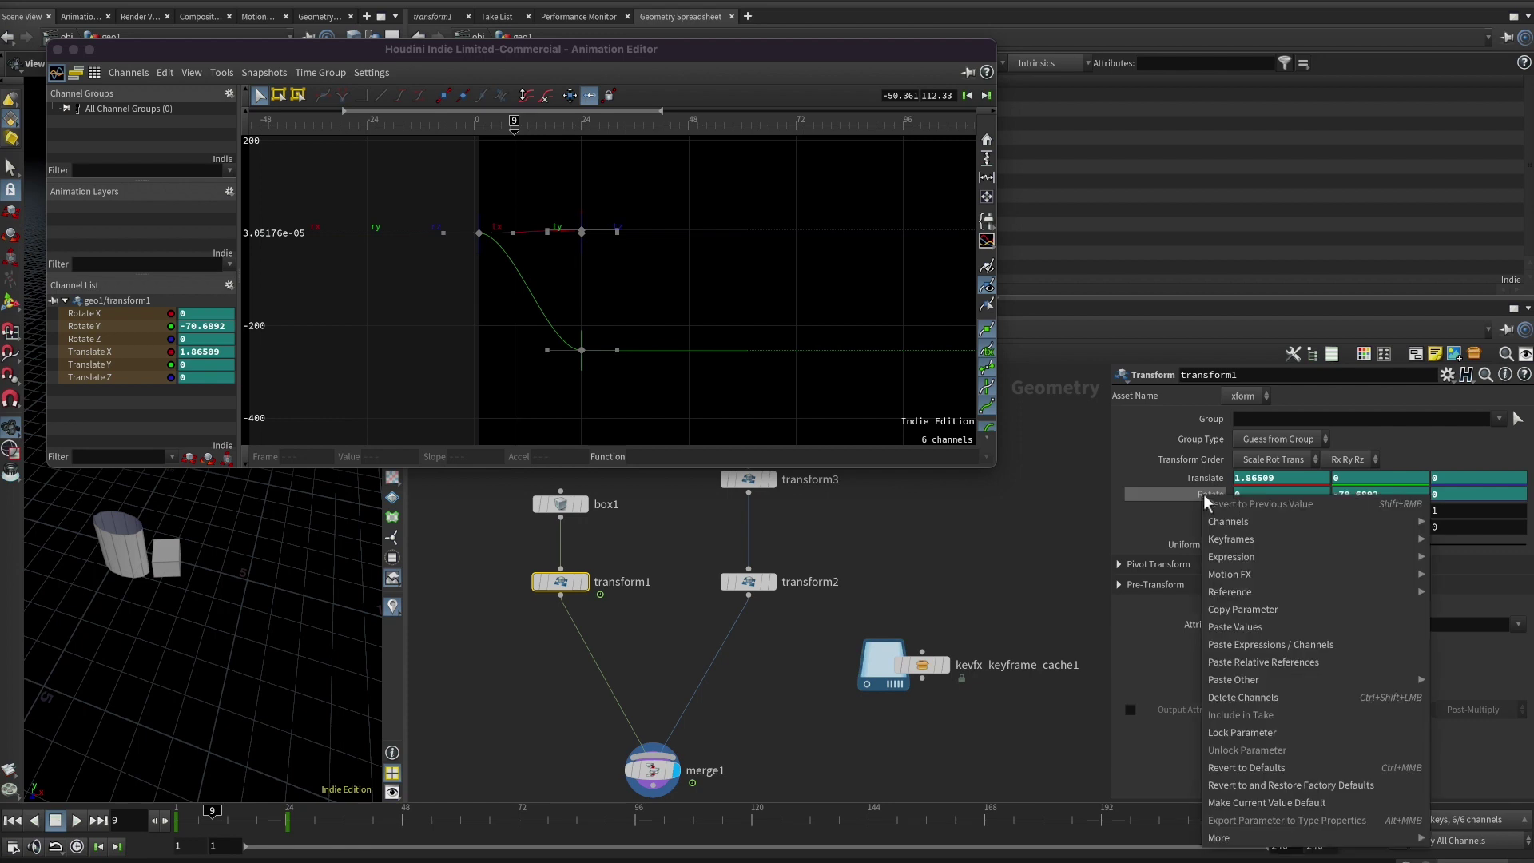
{"action": "mouse_move", "coordinate": [1215, 520]}
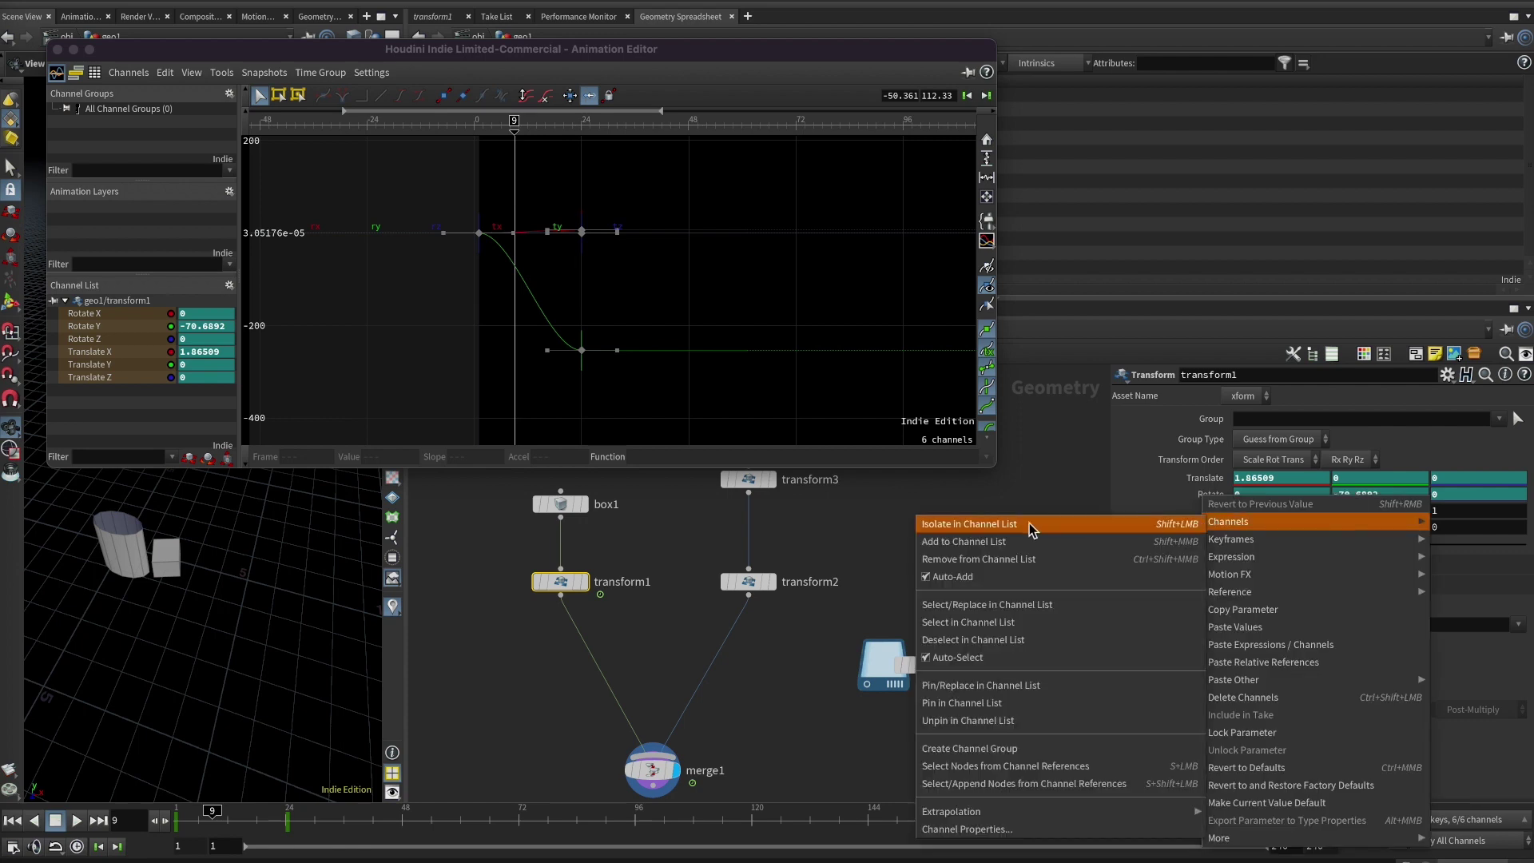
{"action": "left_click", "coordinate": [992, 559]}
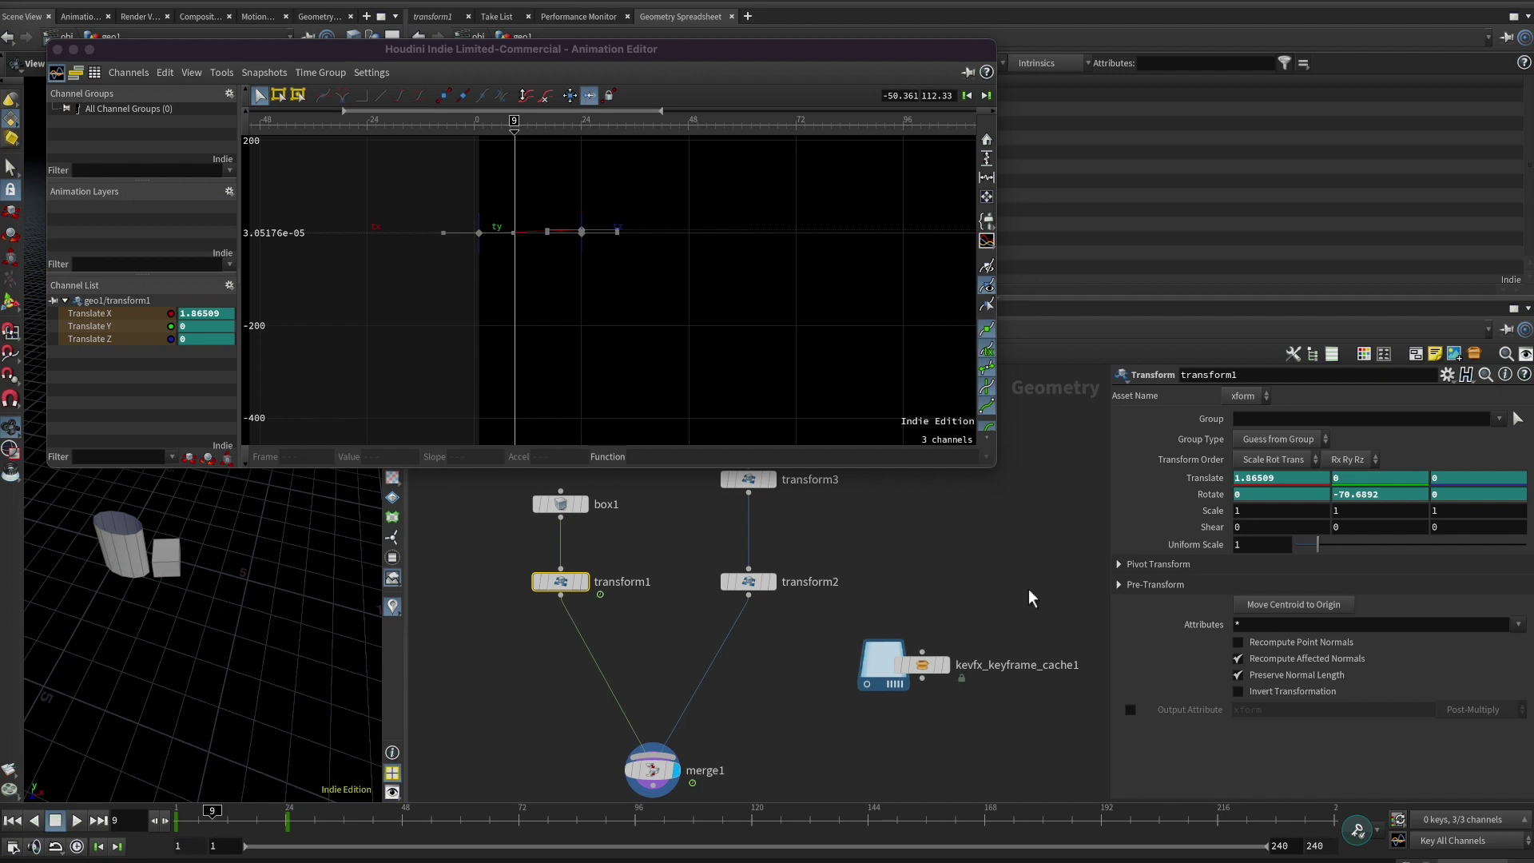
{"action": "left_click", "coordinate": [907, 671]}
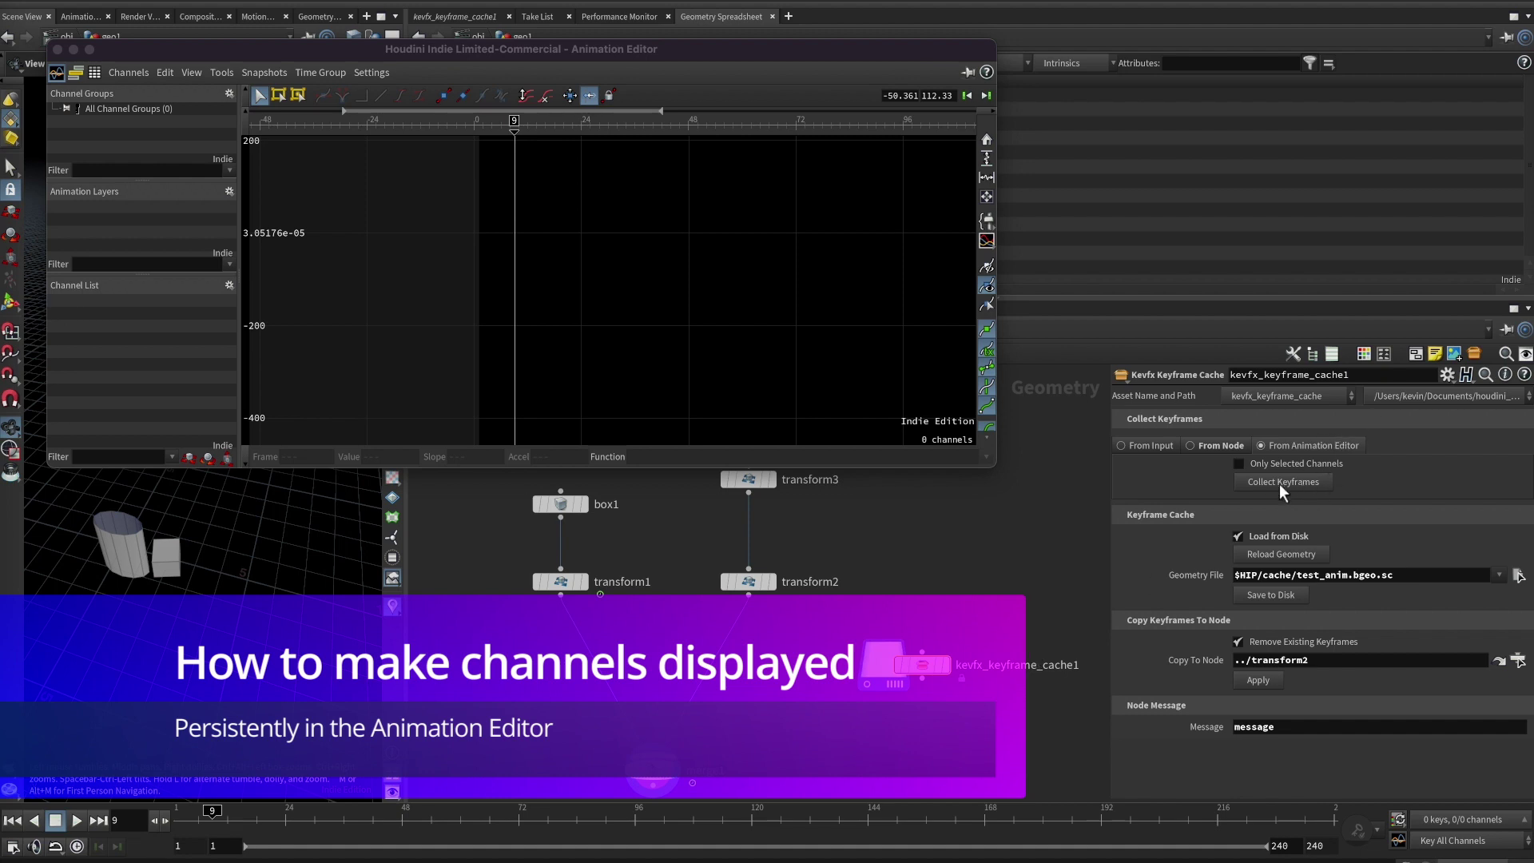
Create a channel group from transform1's Translate X, Y and Z channels and display that group in the Animation Editor
{"action": "left_click", "coordinate": [560, 580]}
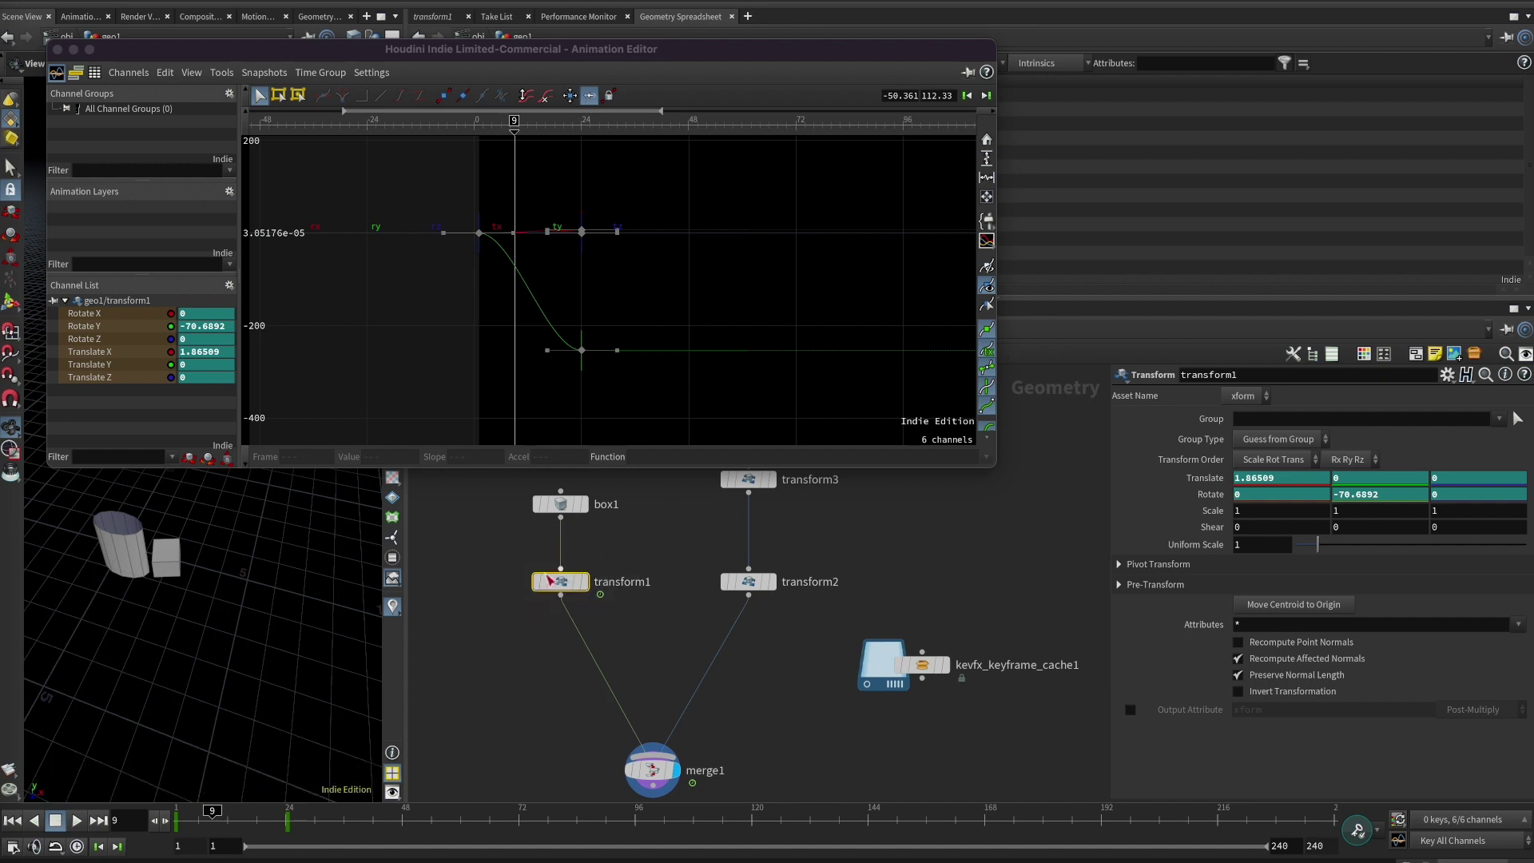
{"action": "left_click", "coordinate": [117, 379]}
{"action": "left_click", "coordinate": [118, 354]}
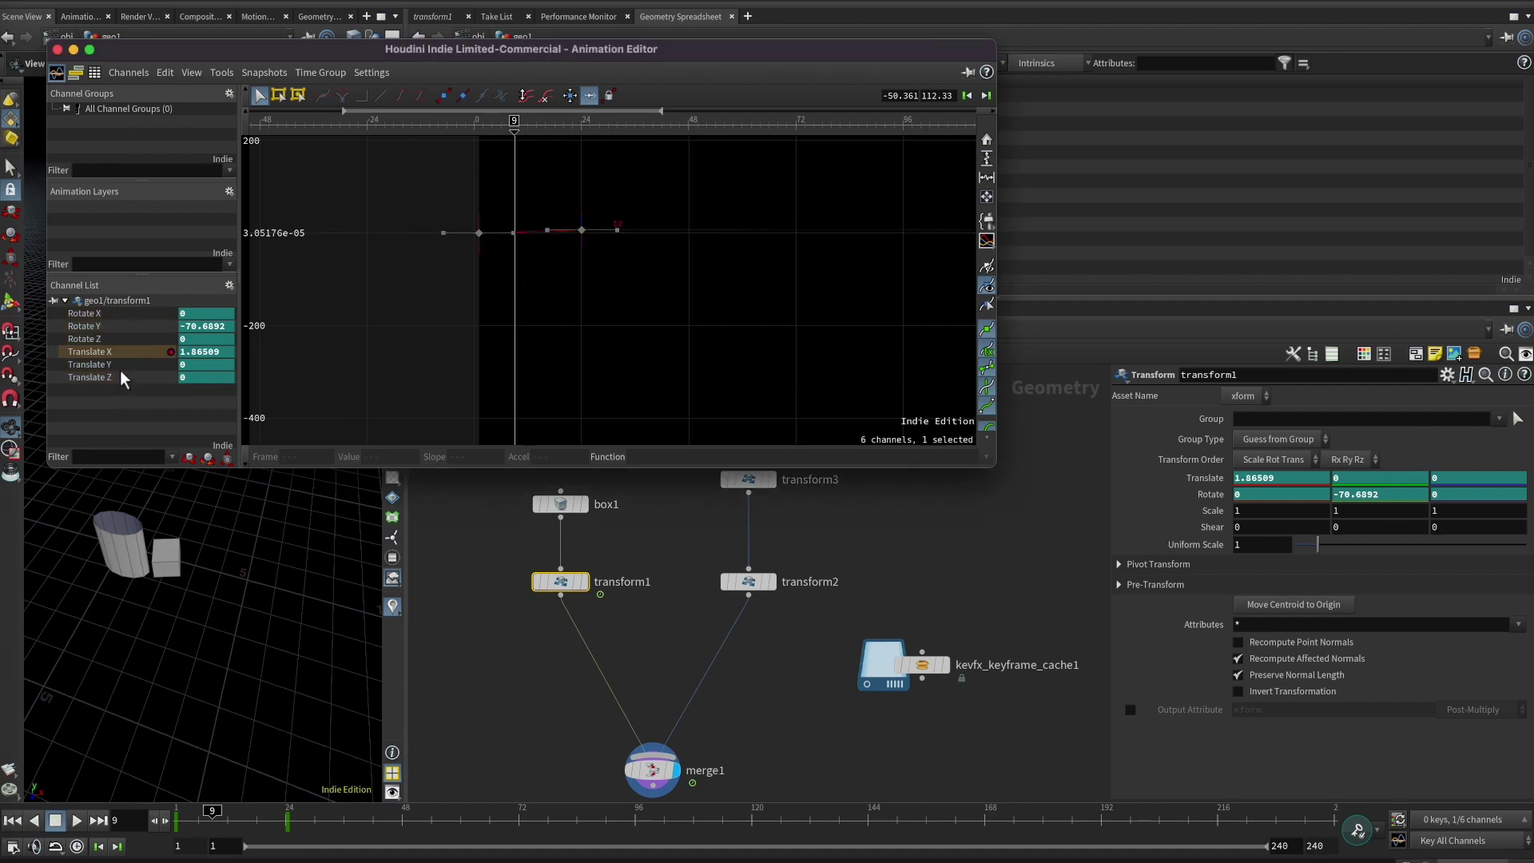
{"action": "left_click", "coordinate": [118, 376], "text": "shift"}
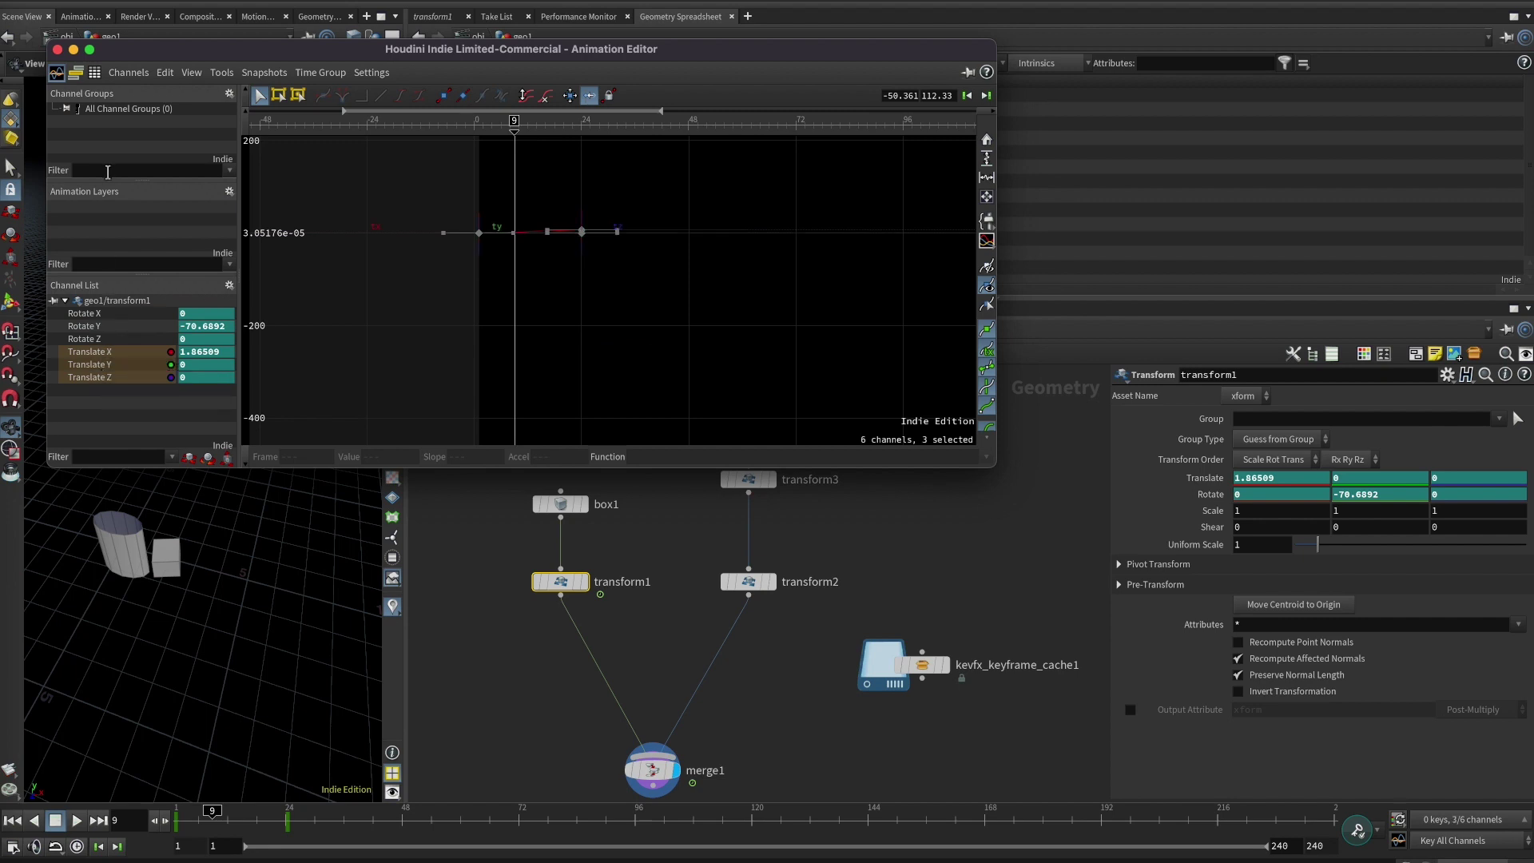
{"action": "left_click", "coordinate": [228, 92]}
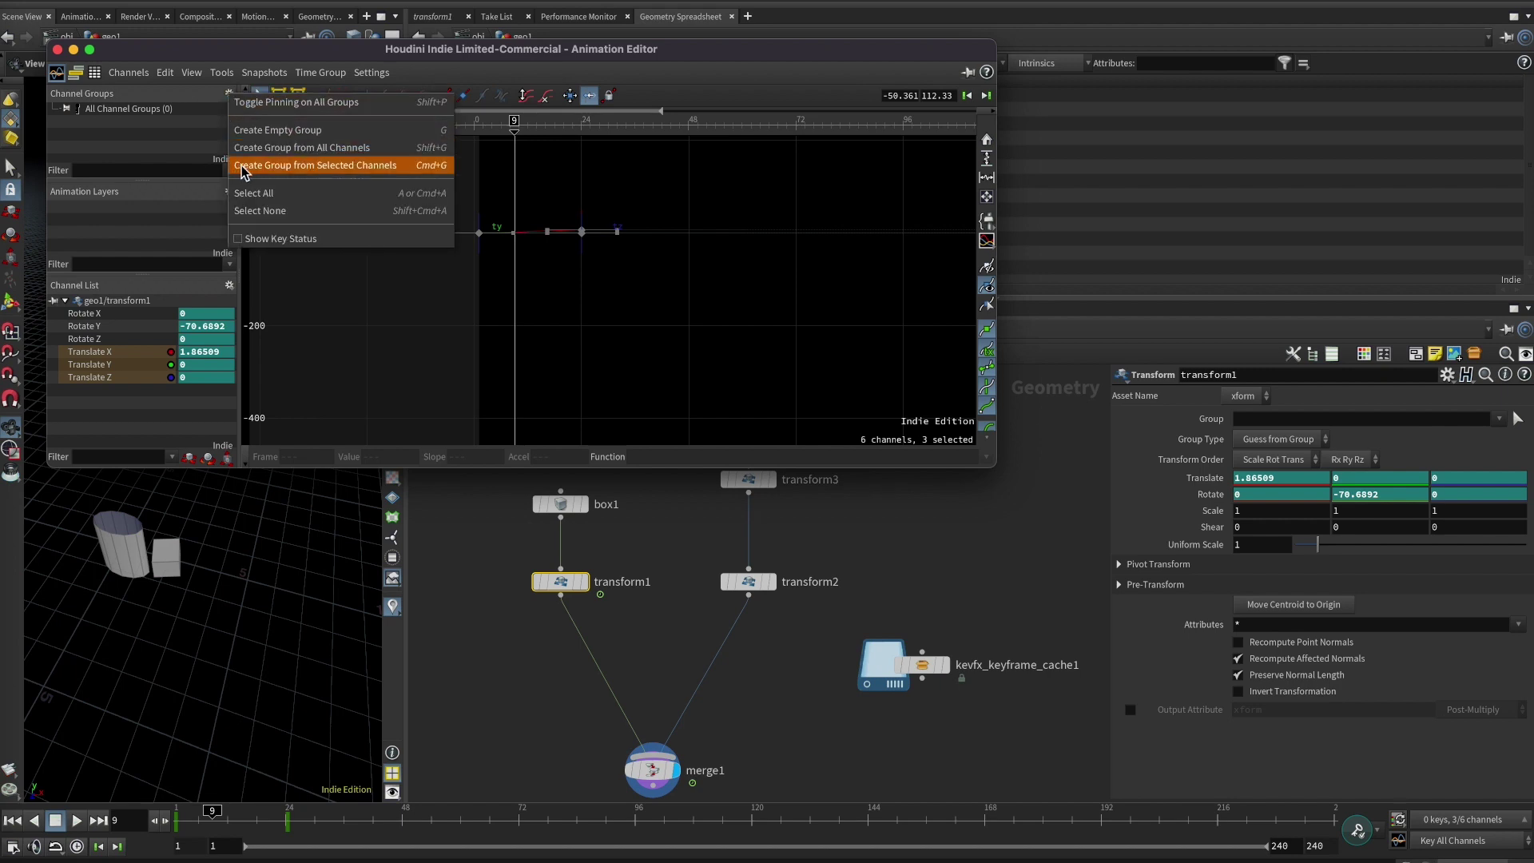
{"action": "left_click", "coordinate": [363, 164]}
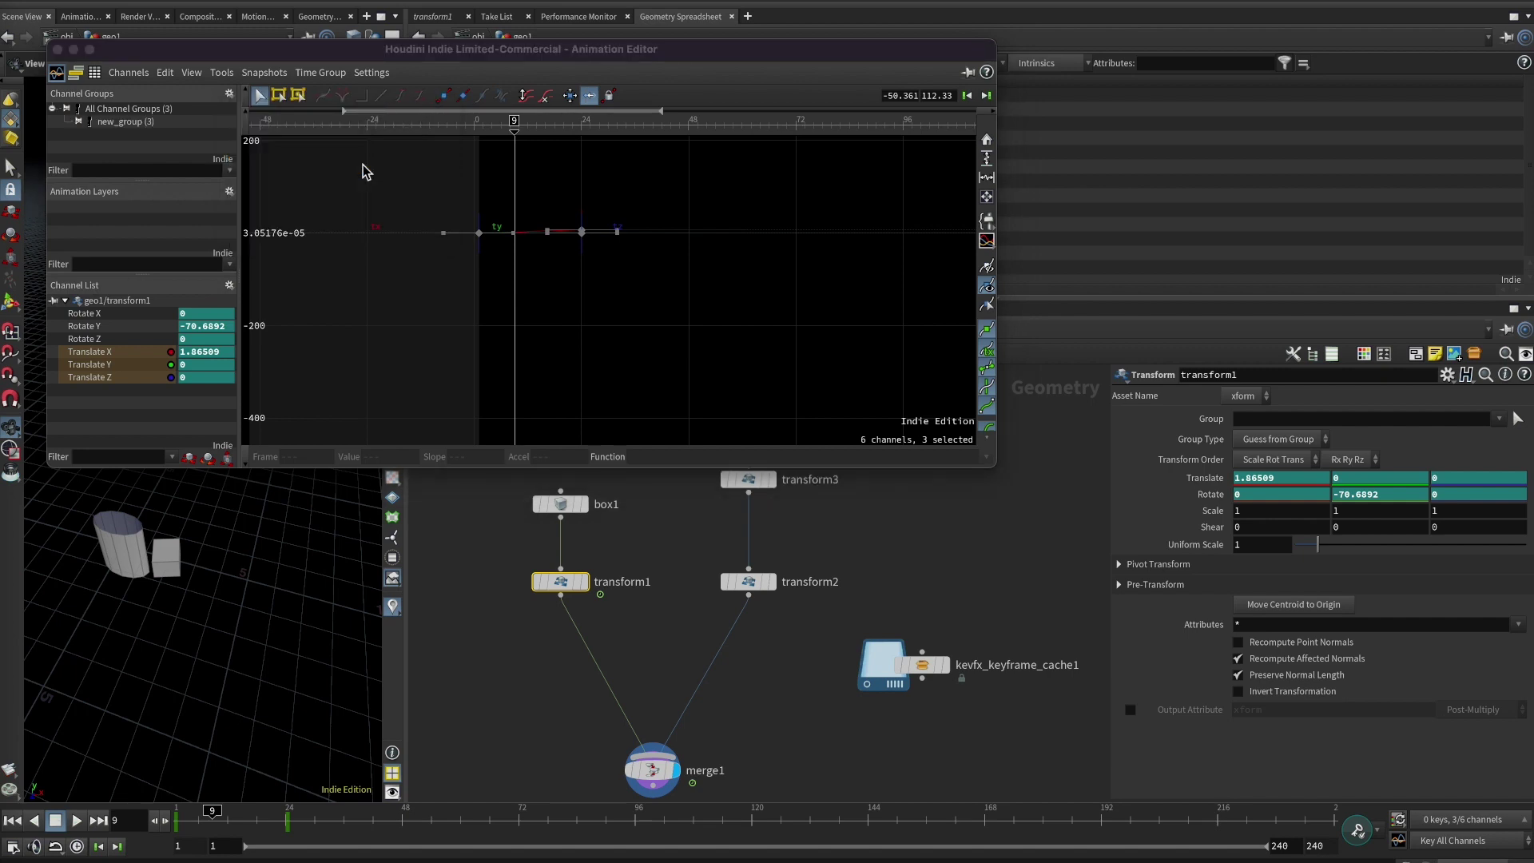
{"action": "left_click", "coordinate": [127, 125]}
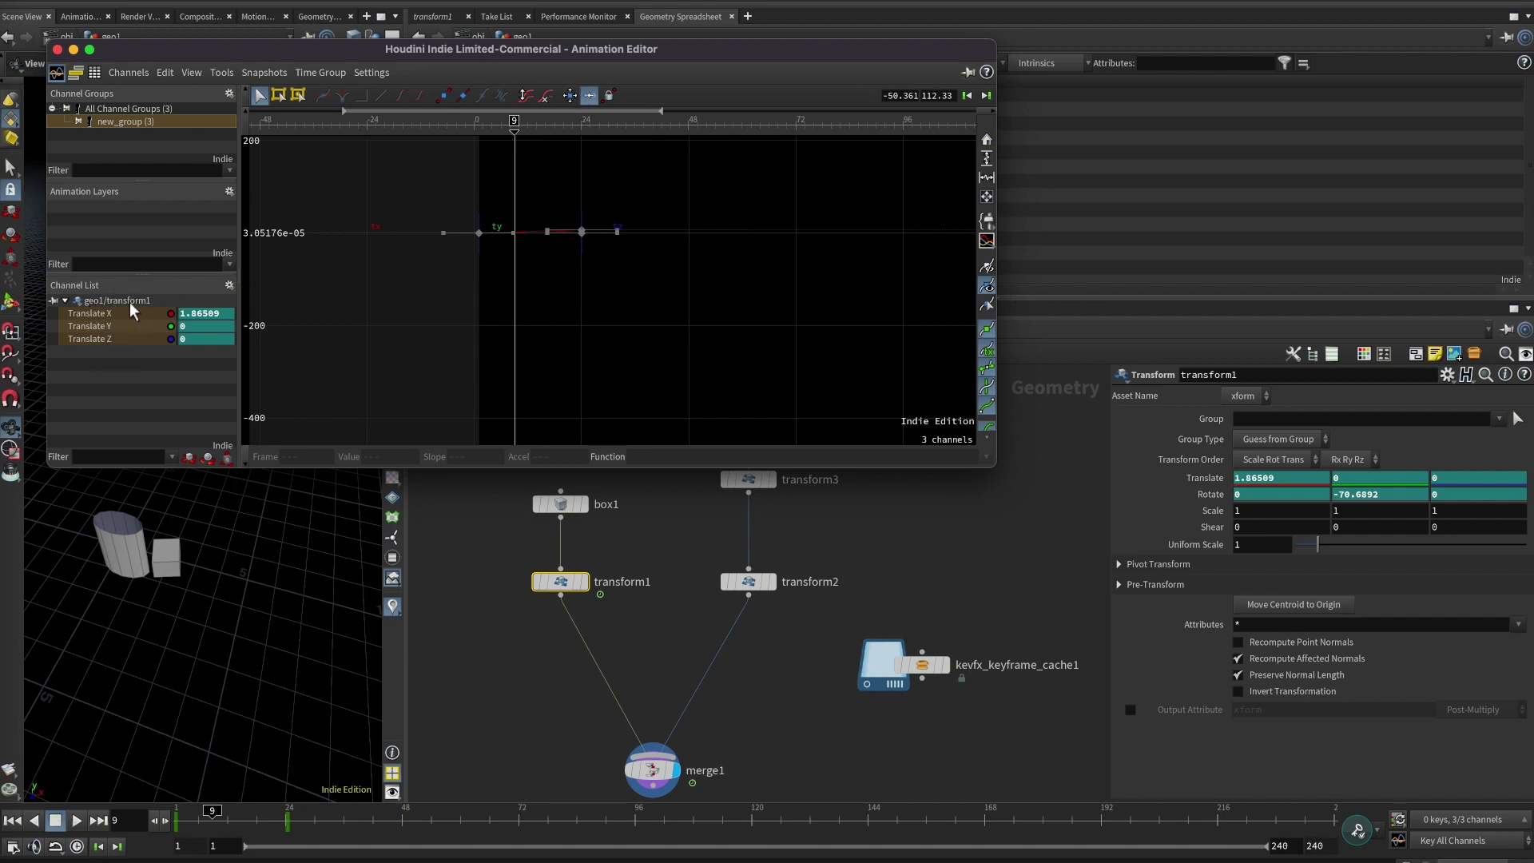
Collect the Translate channels on the Keyframe Cache with Only Selected Channels enabled, and turn off Load from Disk
{"action": "left_click", "coordinate": [918, 667]}
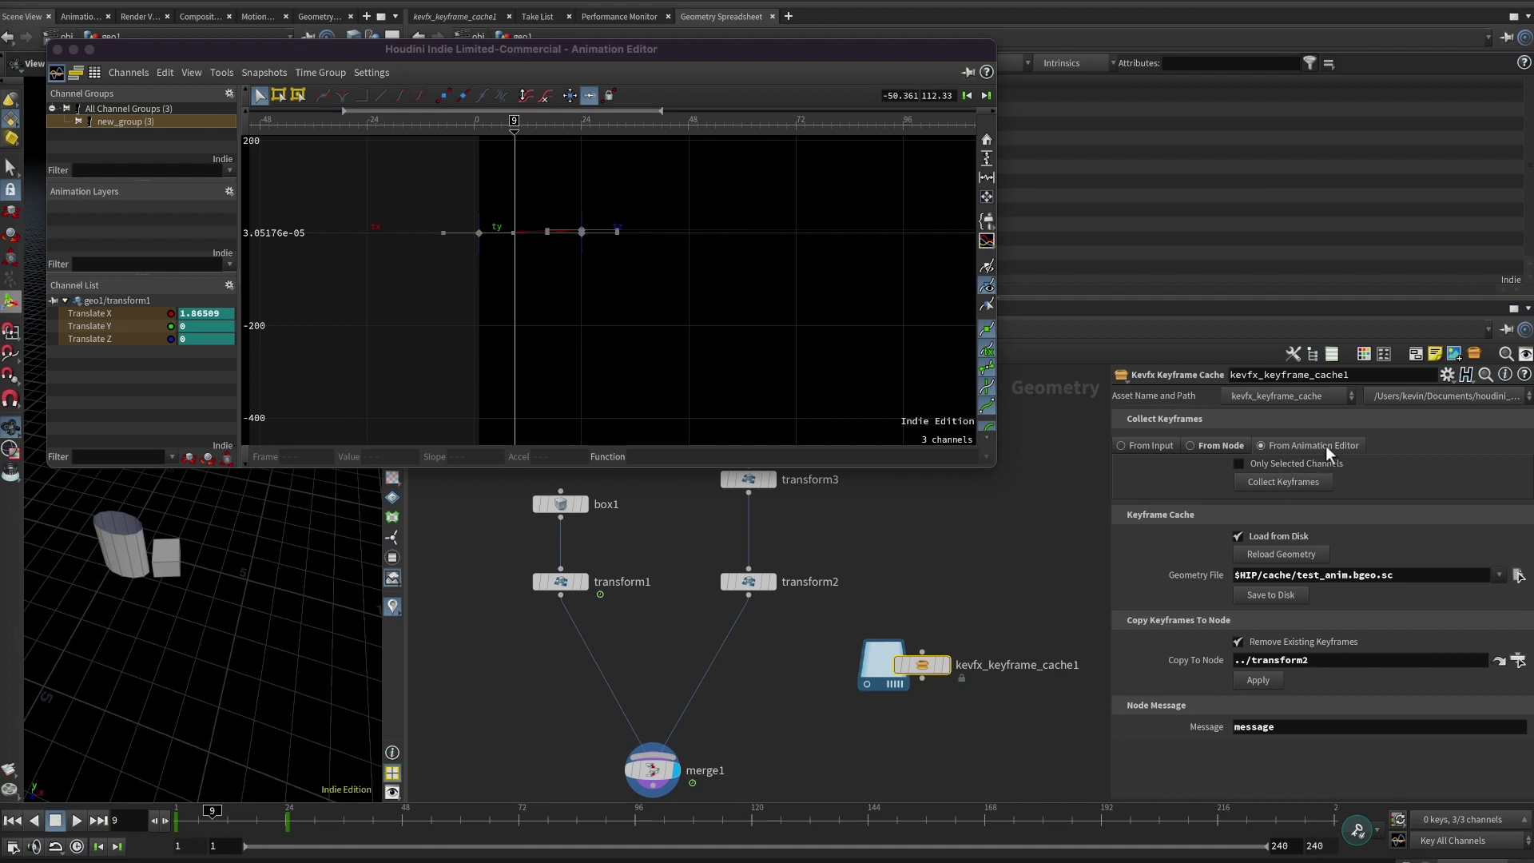
{"action": "left_click", "coordinate": [1284, 467]}
{"action": "left_click", "coordinate": [1270, 463]}
{"action": "left_click", "coordinate": [1283, 463]}
{"action": "left_click_drag", "start_coordinate": [909, 60], "coordinate": [893, 296]}
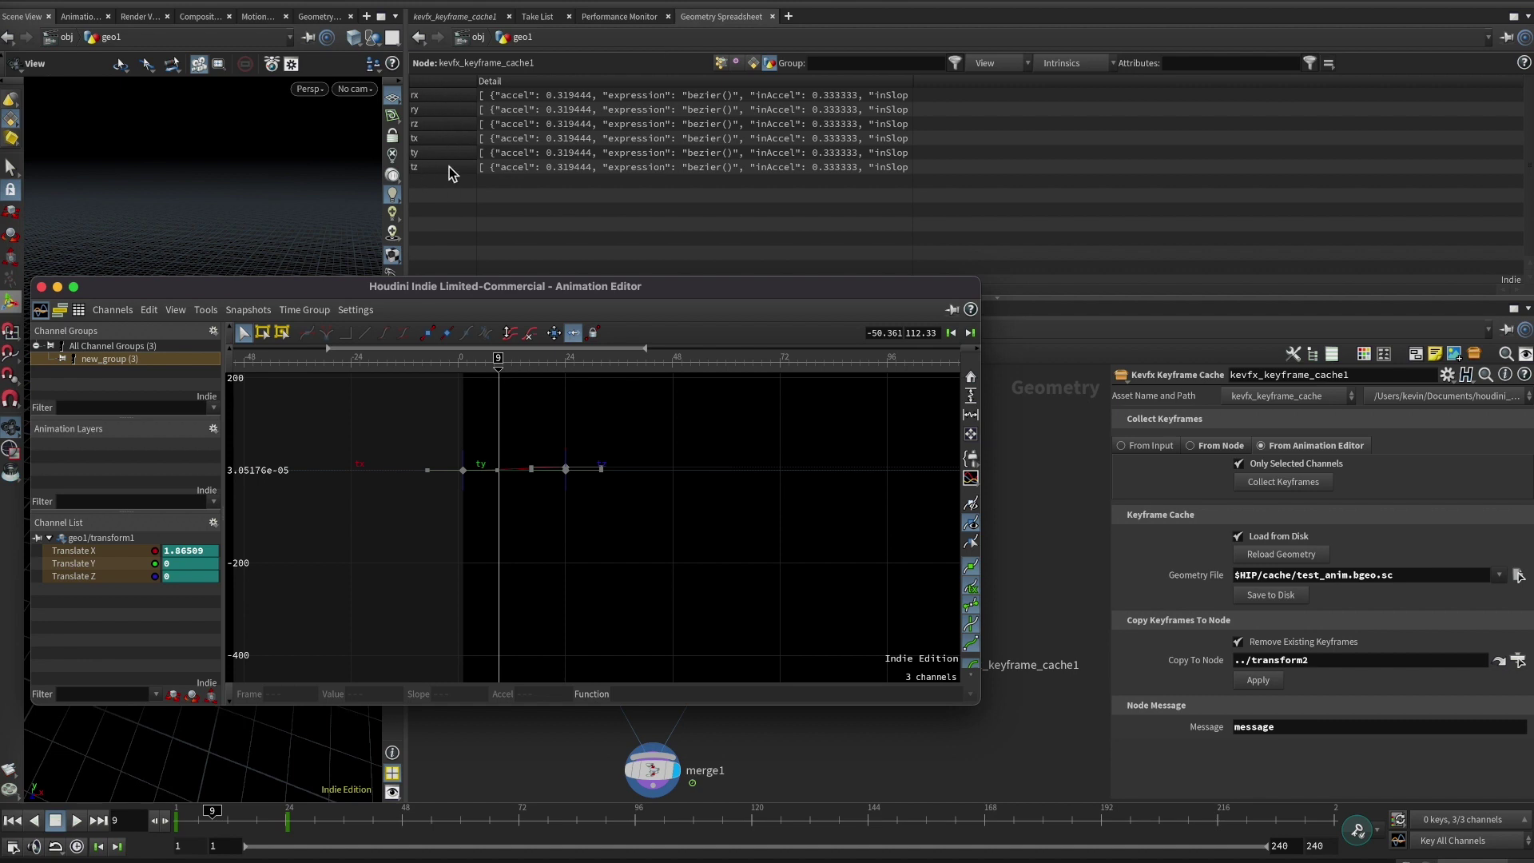
{"action": "left_click", "coordinate": [1274, 540]}
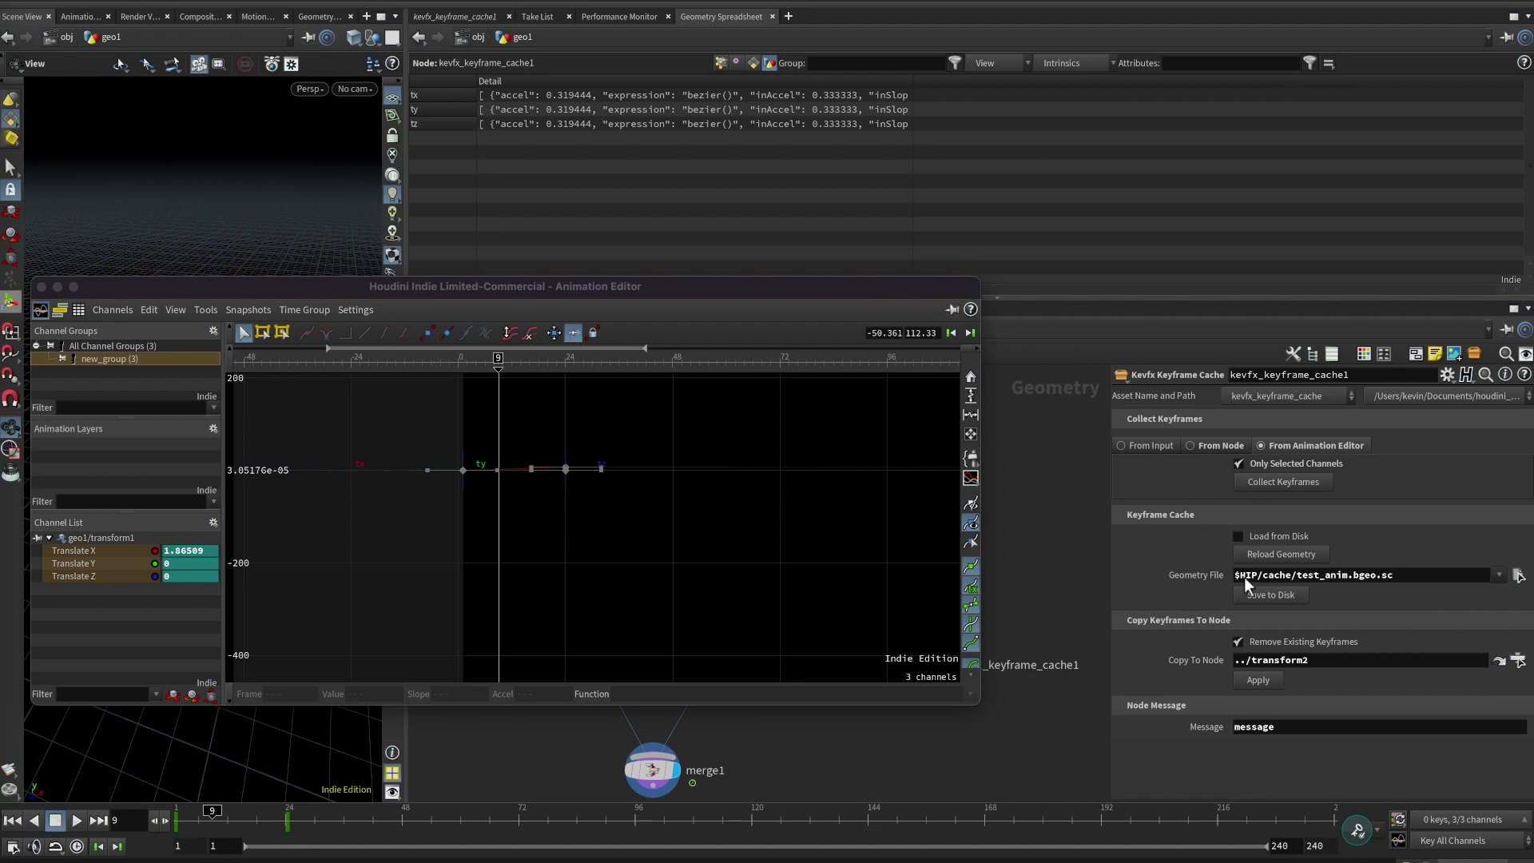
Copy the collected Translate keyframes to transform2, scrub to frame 11, and select transform2 to check its parameters
{"action": "left_click_drag", "start_coordinate": [745, 291], "coordinate": [1009, 40]}
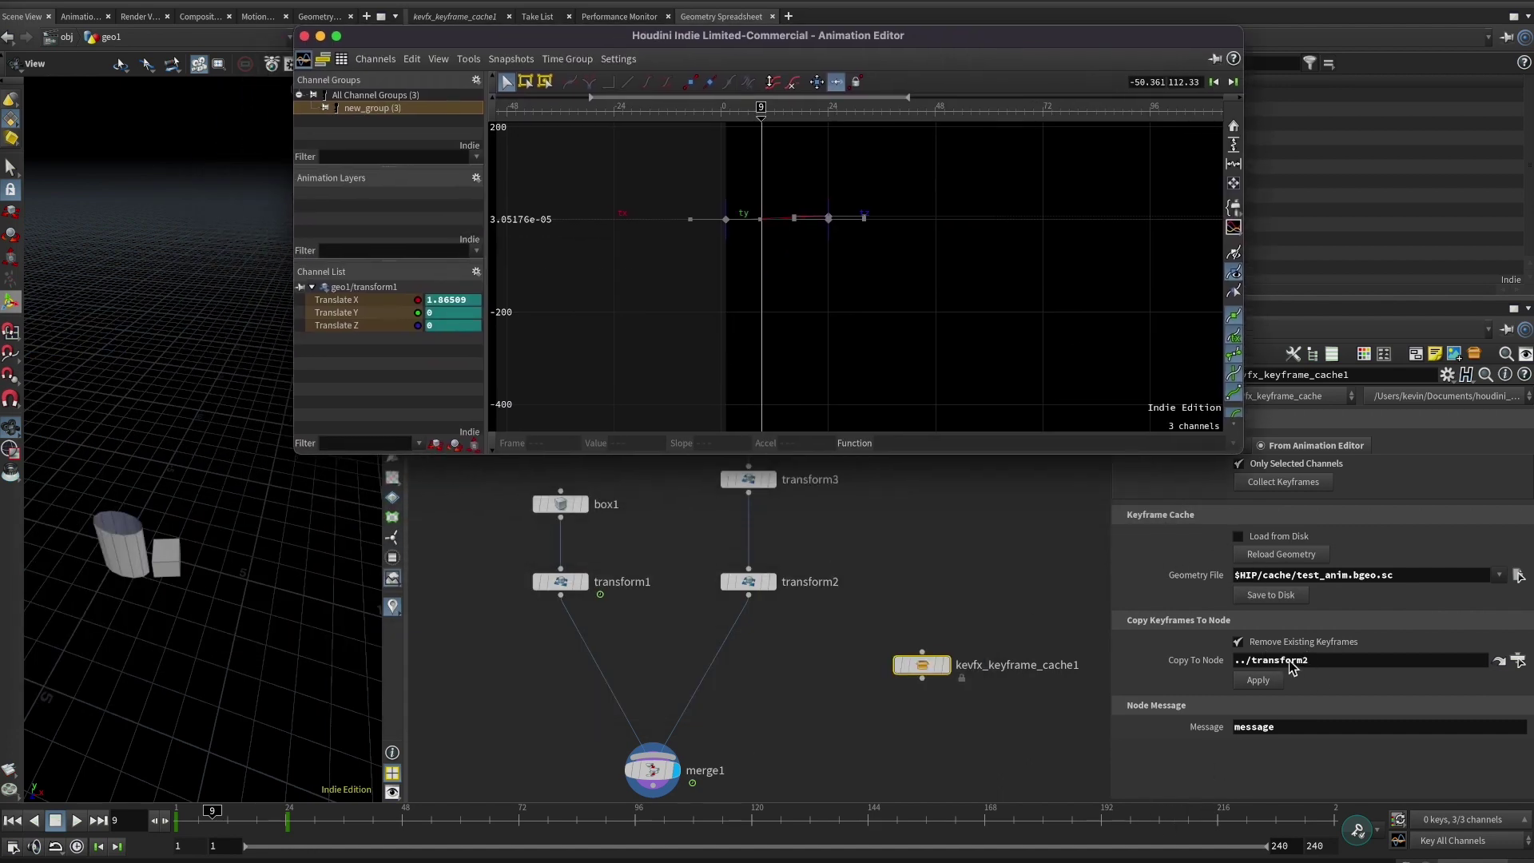
{"action": "left_click", "coordinate": [1257, 684]}
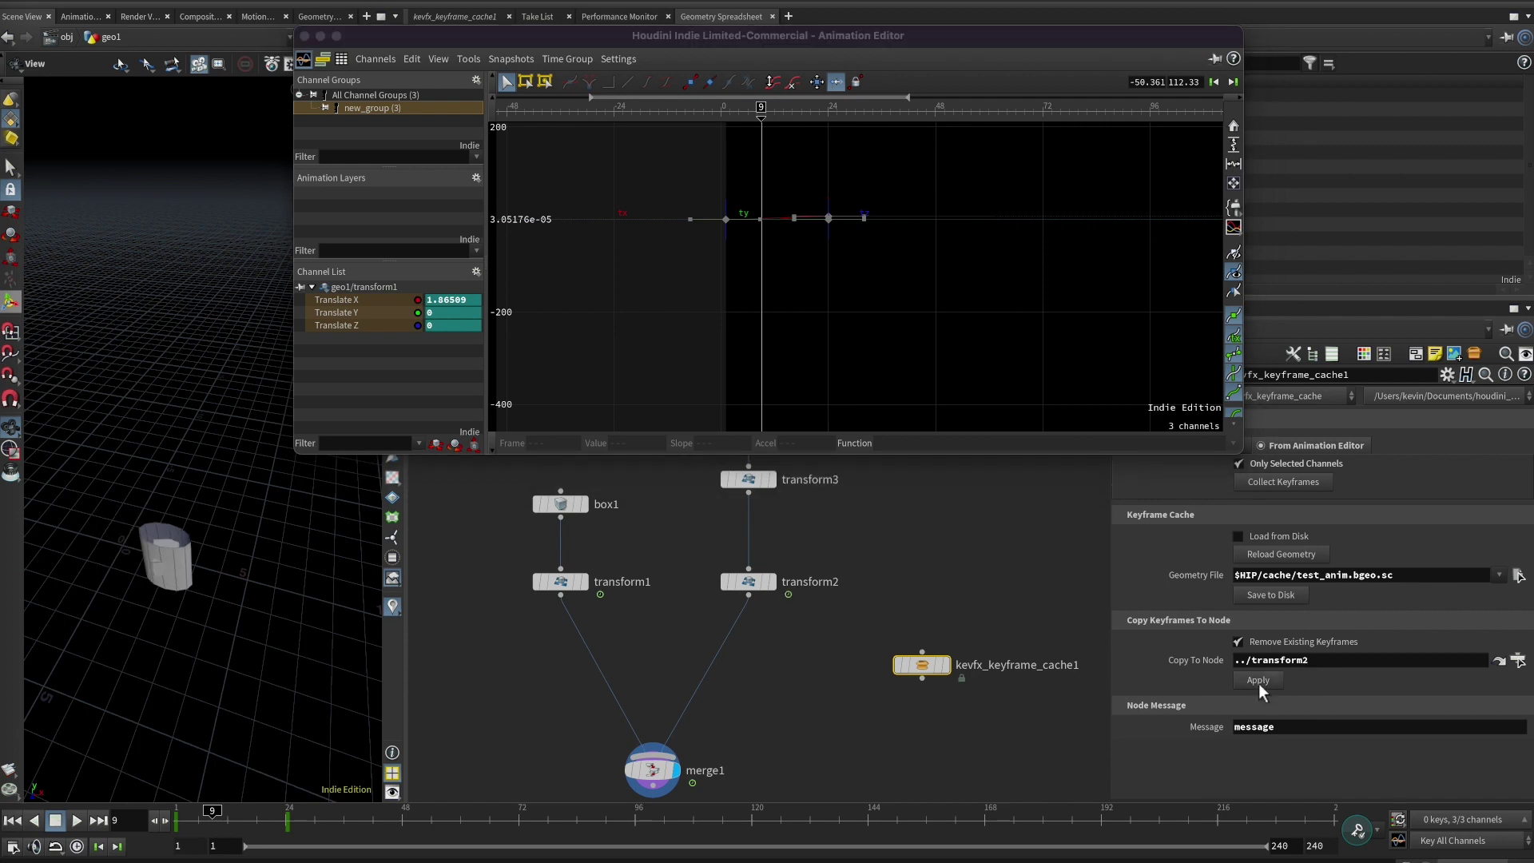
{"action": "left_click_drag", "start_coordinate": [271, 820], "coordinate": [222, 820]}
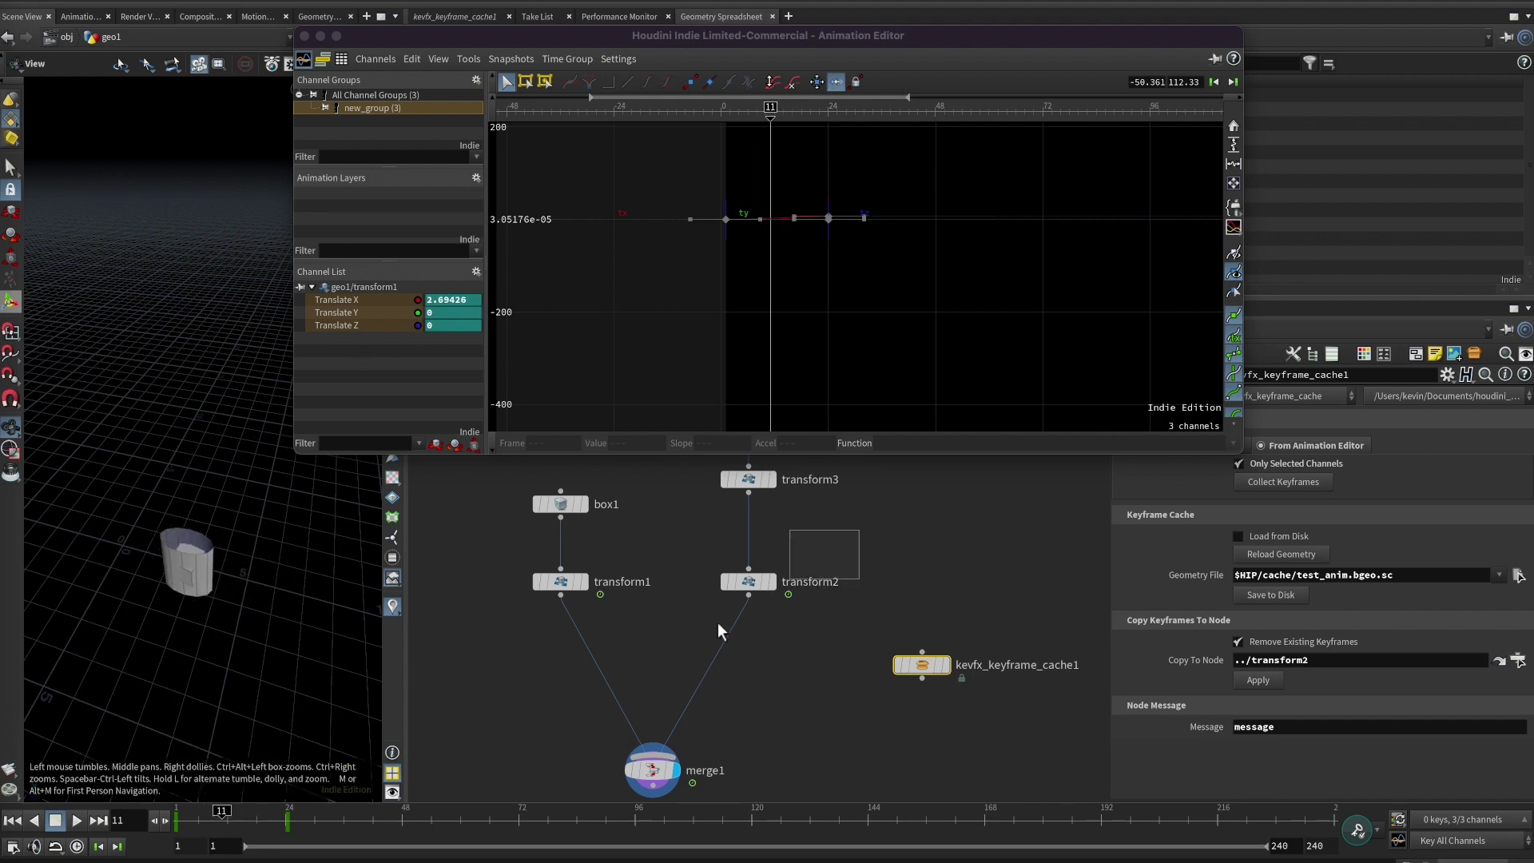
{"action": "left_click", "coordinate": [751, 585]}
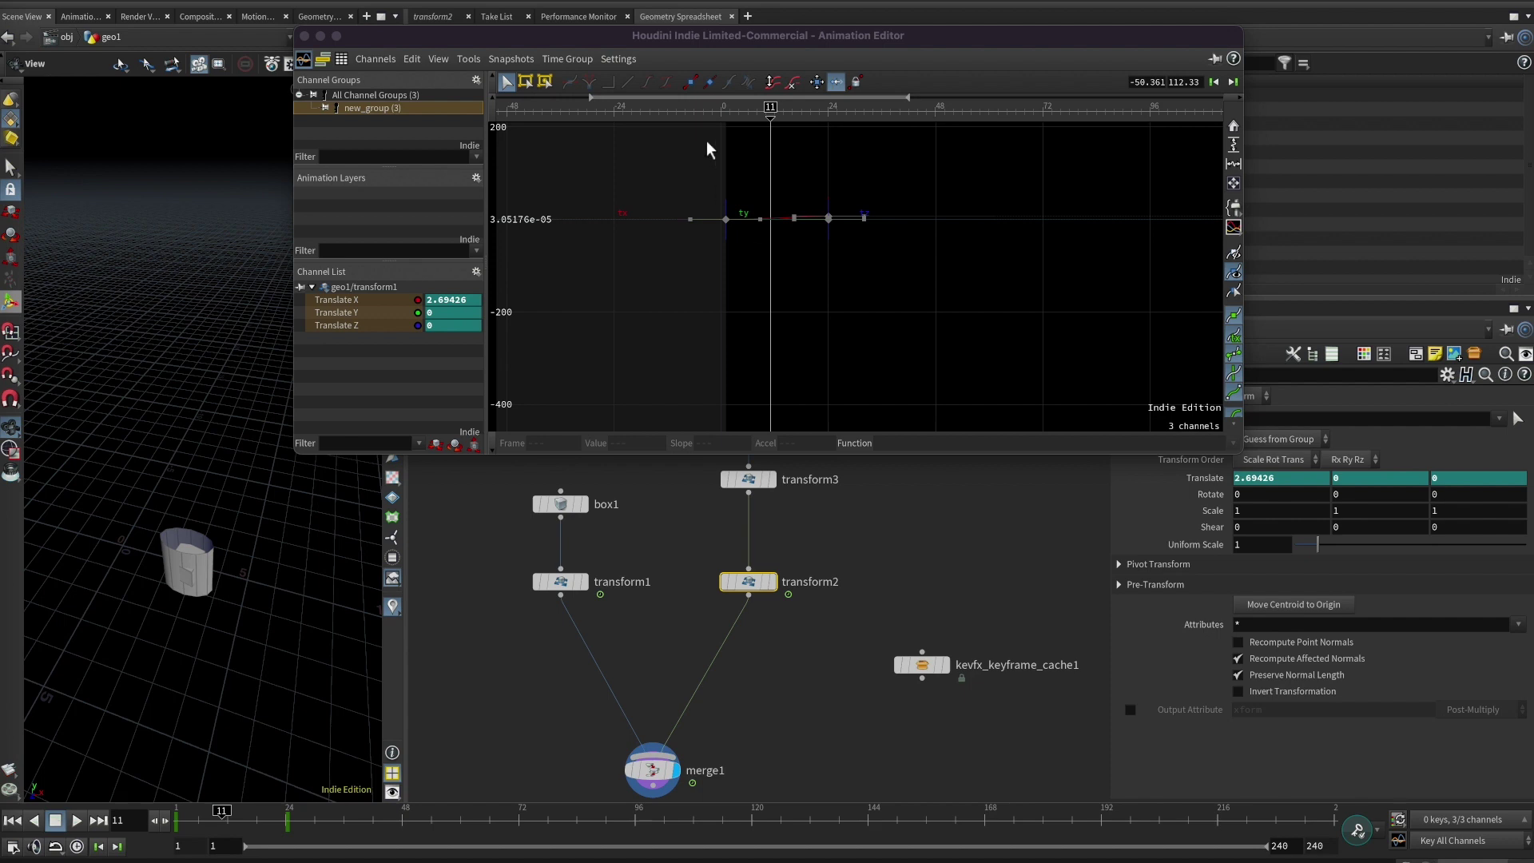
Select the Keyframe Cache node and move the Animation Editor window clear of the Geometry Spreadsheet
{"action": "left_click_drag", "start_coordinate": [750, 47], "coordinate": [581, 64]}
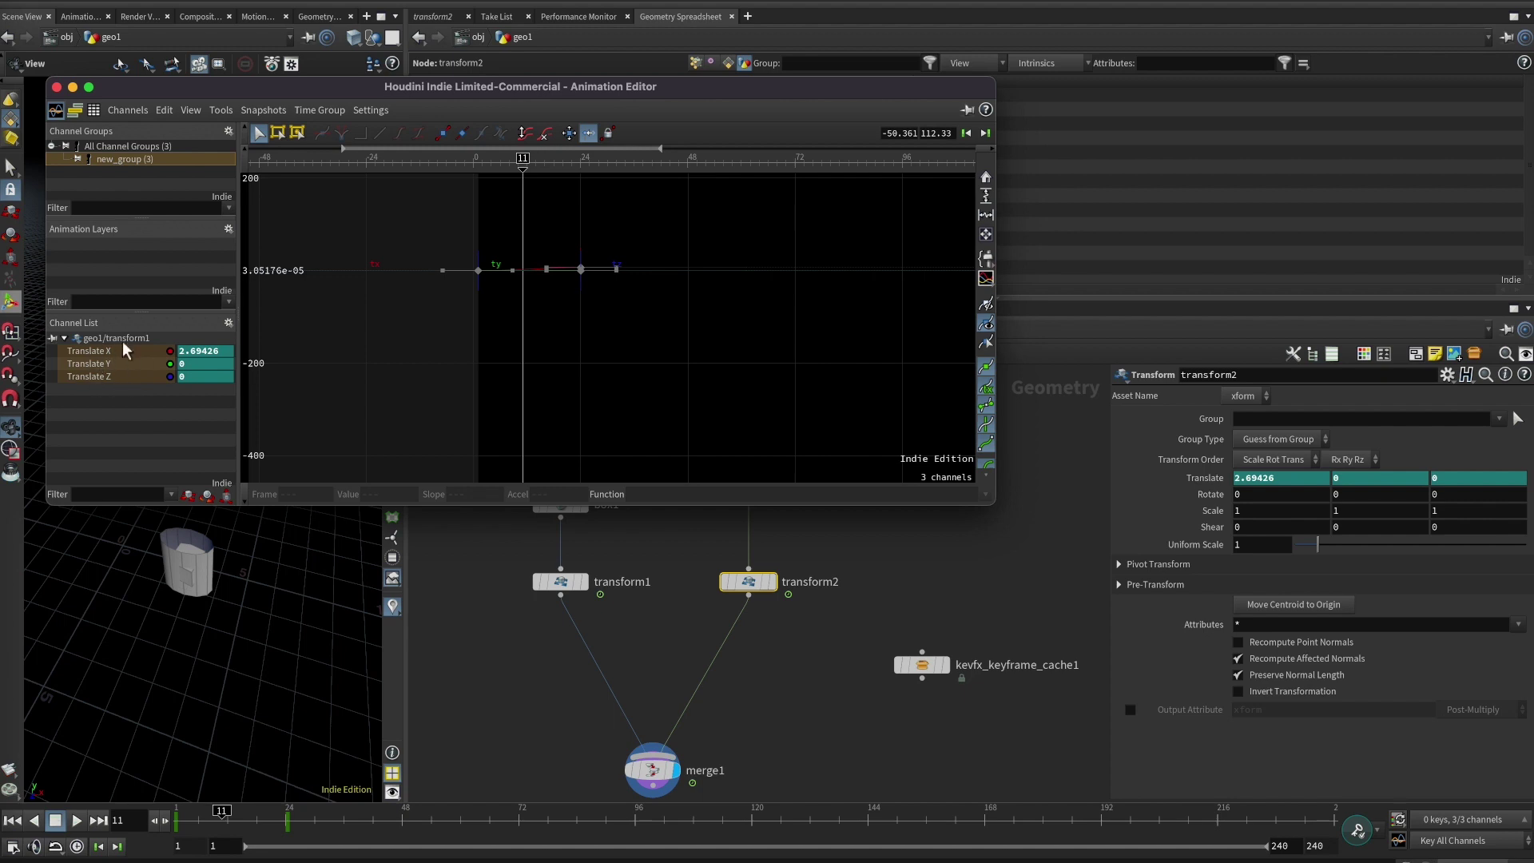
{"action": "left_click_drag", "start_coordinate": [595, 88], "coordinate": [595, 52]}
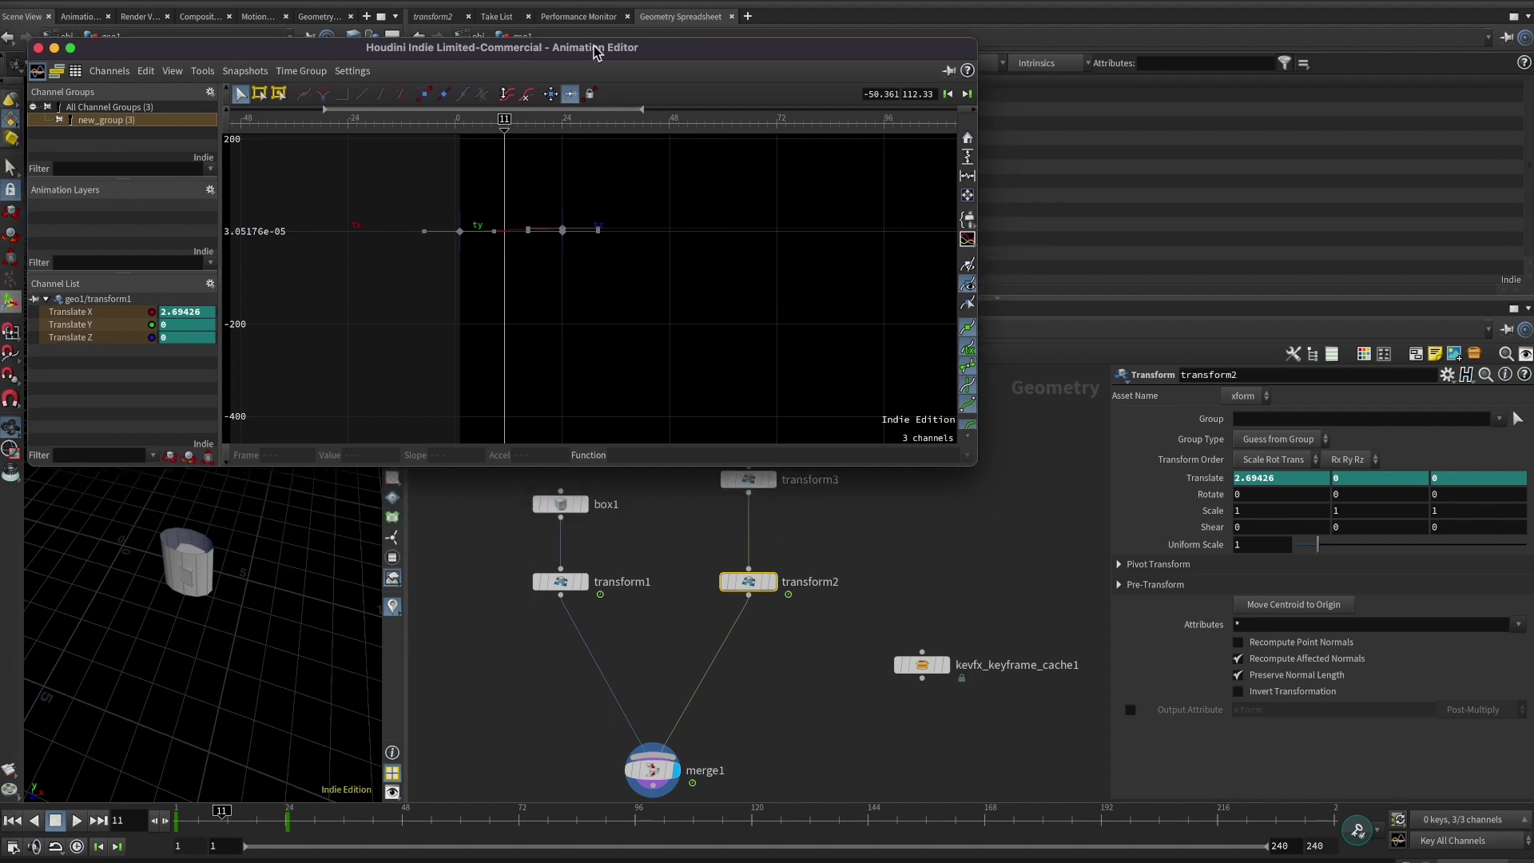
{"action": "left_click_drag", "start_coordinate": [879, 611], "coordinate": [962, 697]}
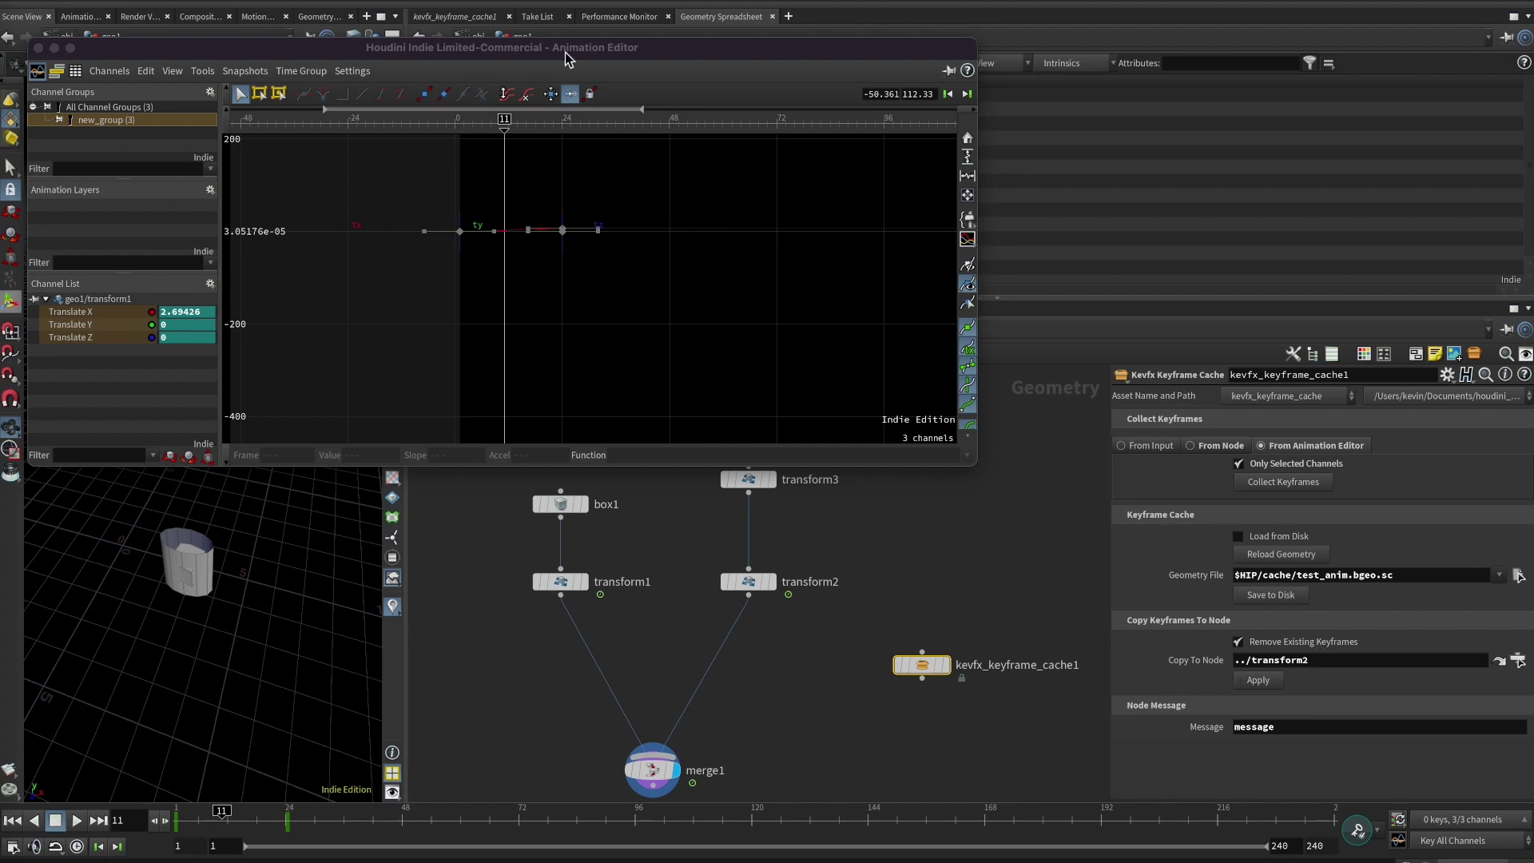
{"action": "left_click_drag", "start_coordinate": [572, 51], "coordinate": [224, 424]}
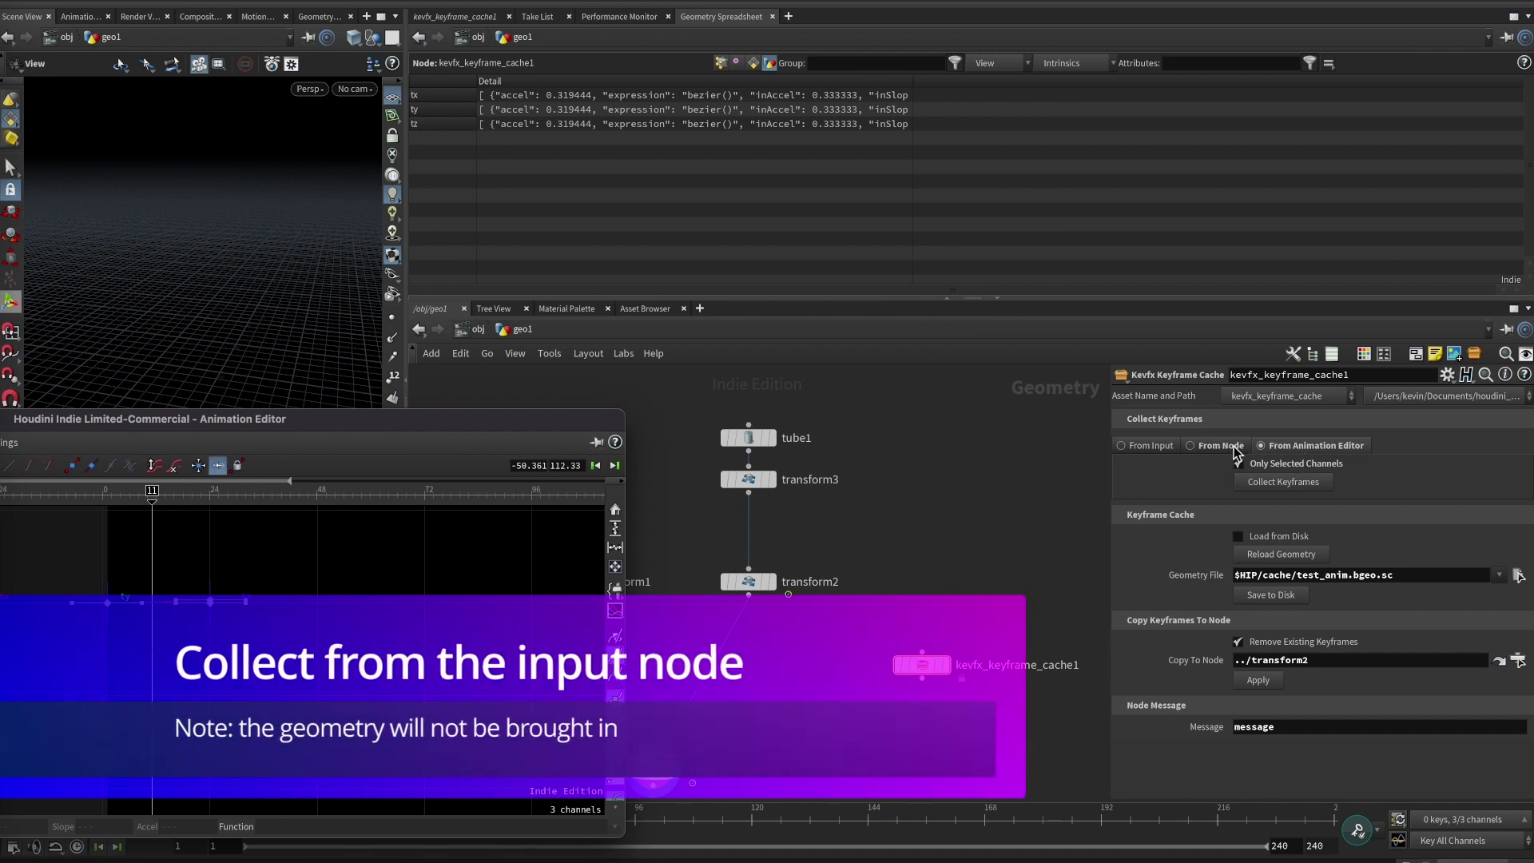
Switch the Keyframe Cache's collection source to From Input, passing through the From Node option
{"action": "left_click", "coordinate": [1220, 448]}
{"action": "left_click", "coordinate": [1298, 445]}
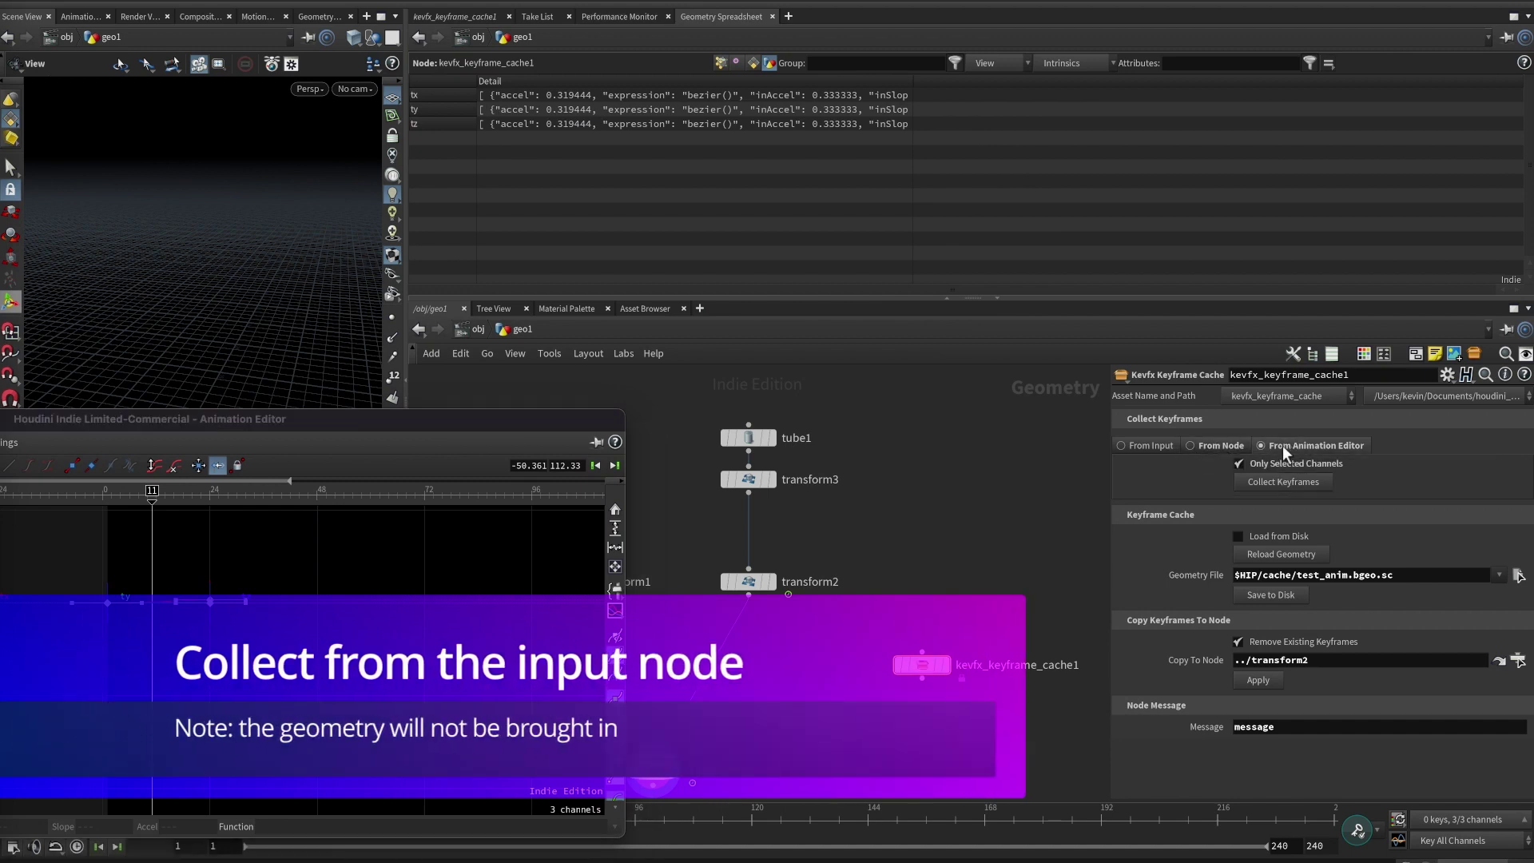
{"action": "left_click", "coordinate": [1214, 445]}
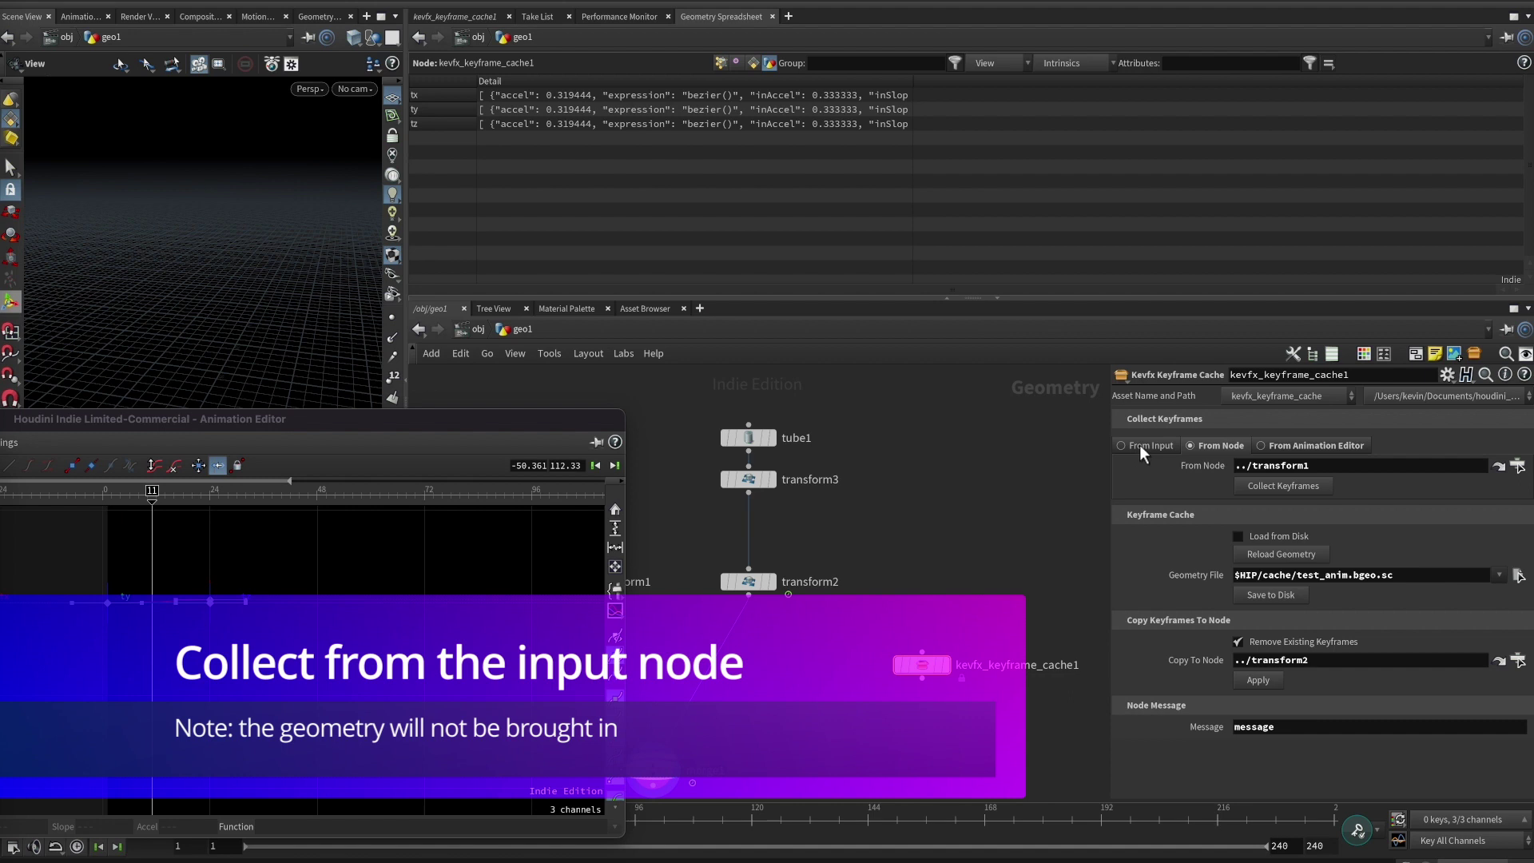
{"action": "left_click", "coordinate": [1122, 445]}
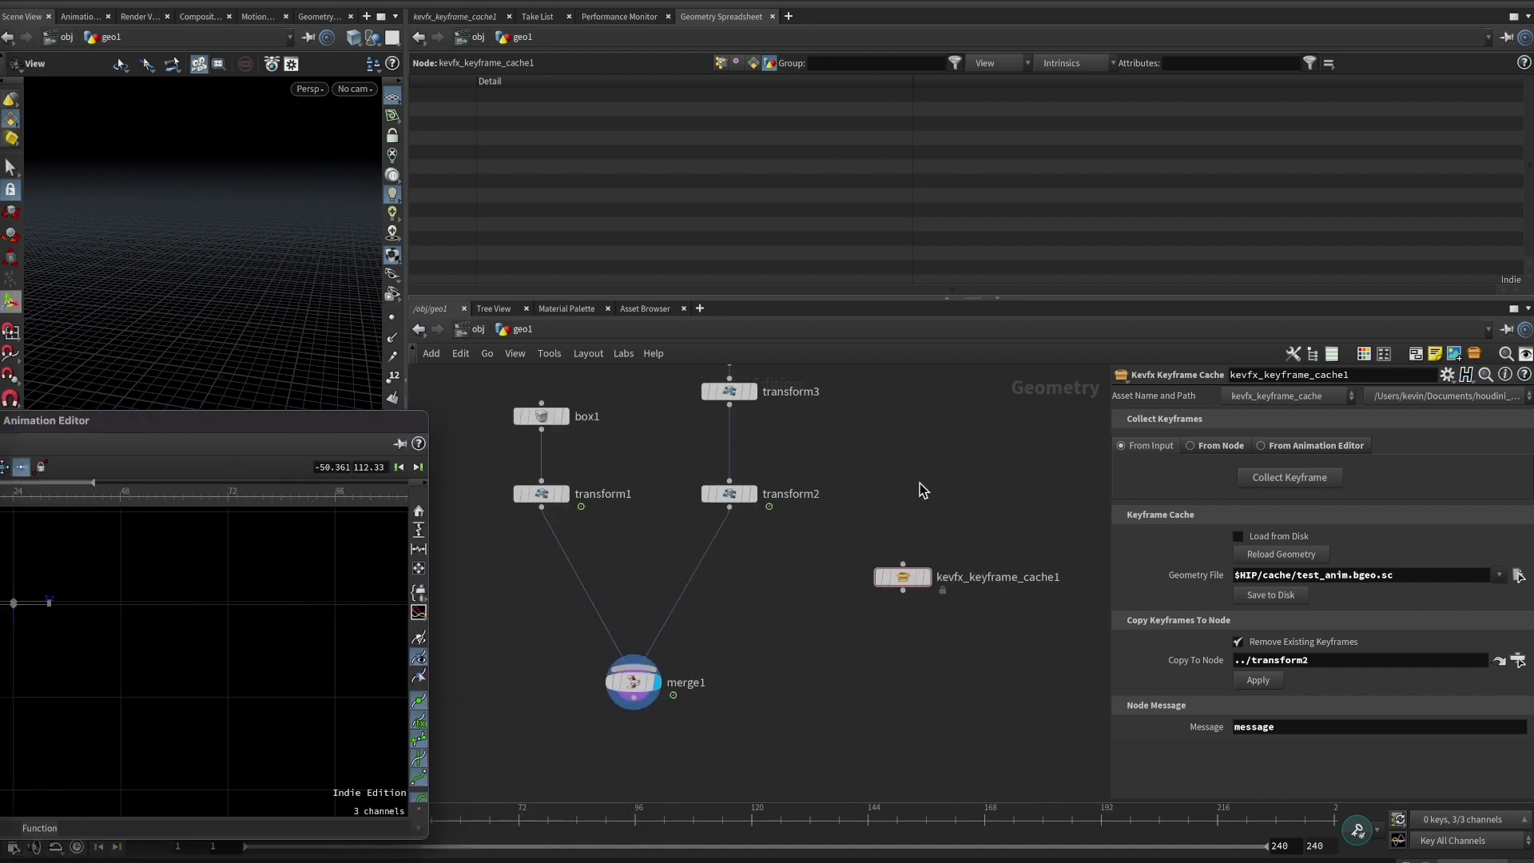
Connect transform1's output to the input of kevfx_keyframe_cache1 and select the cache node to show its collected channels
{"action": "mouse_move", "coordinate": [910, 581]}
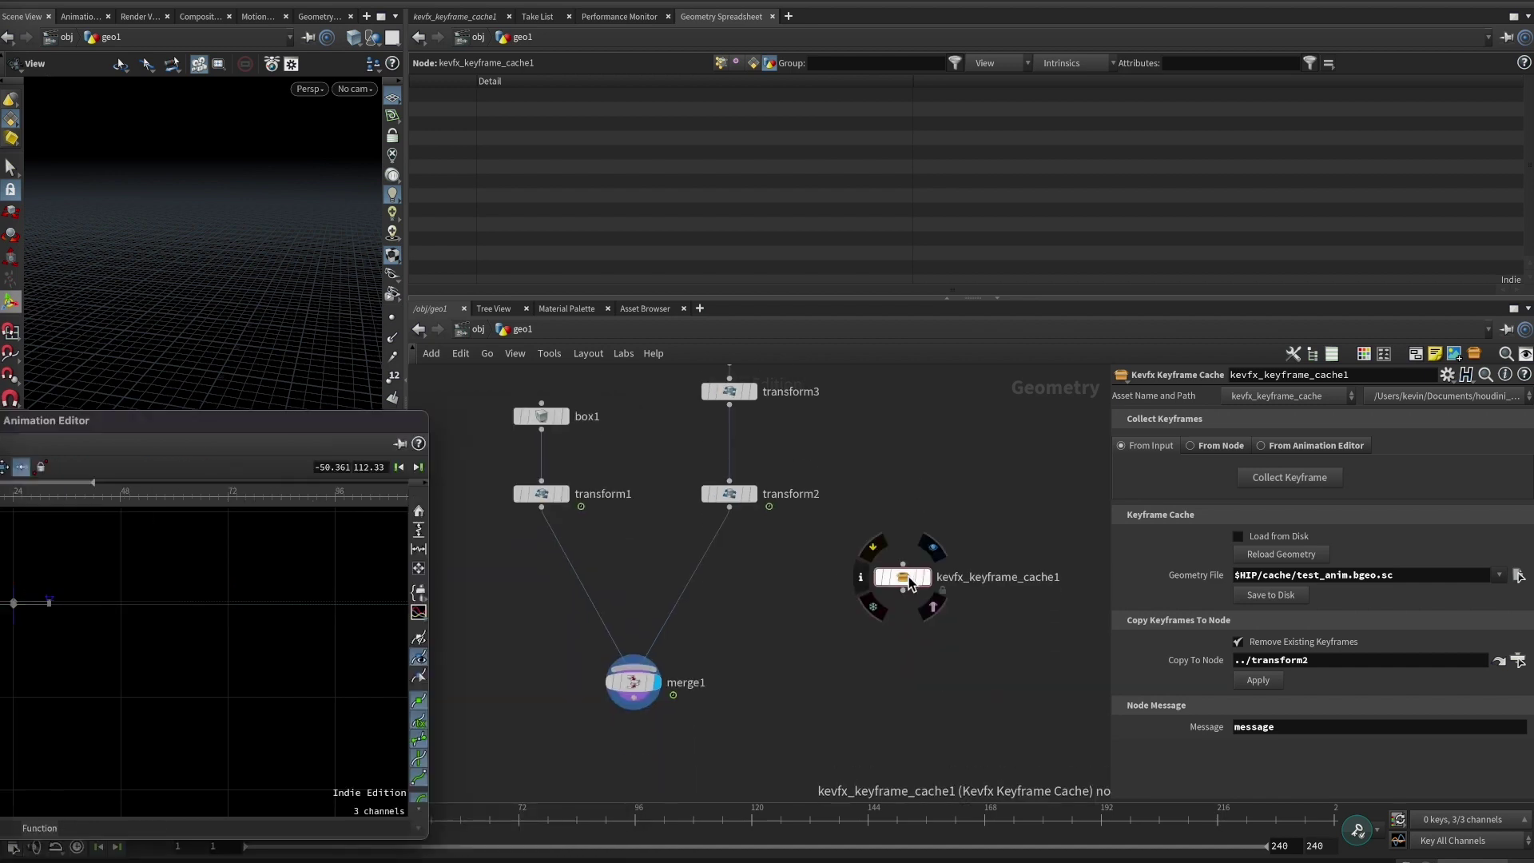
{"action": "left_click_drag", "start_coordinate": [911, 582], "coordinate": [895, 615]}
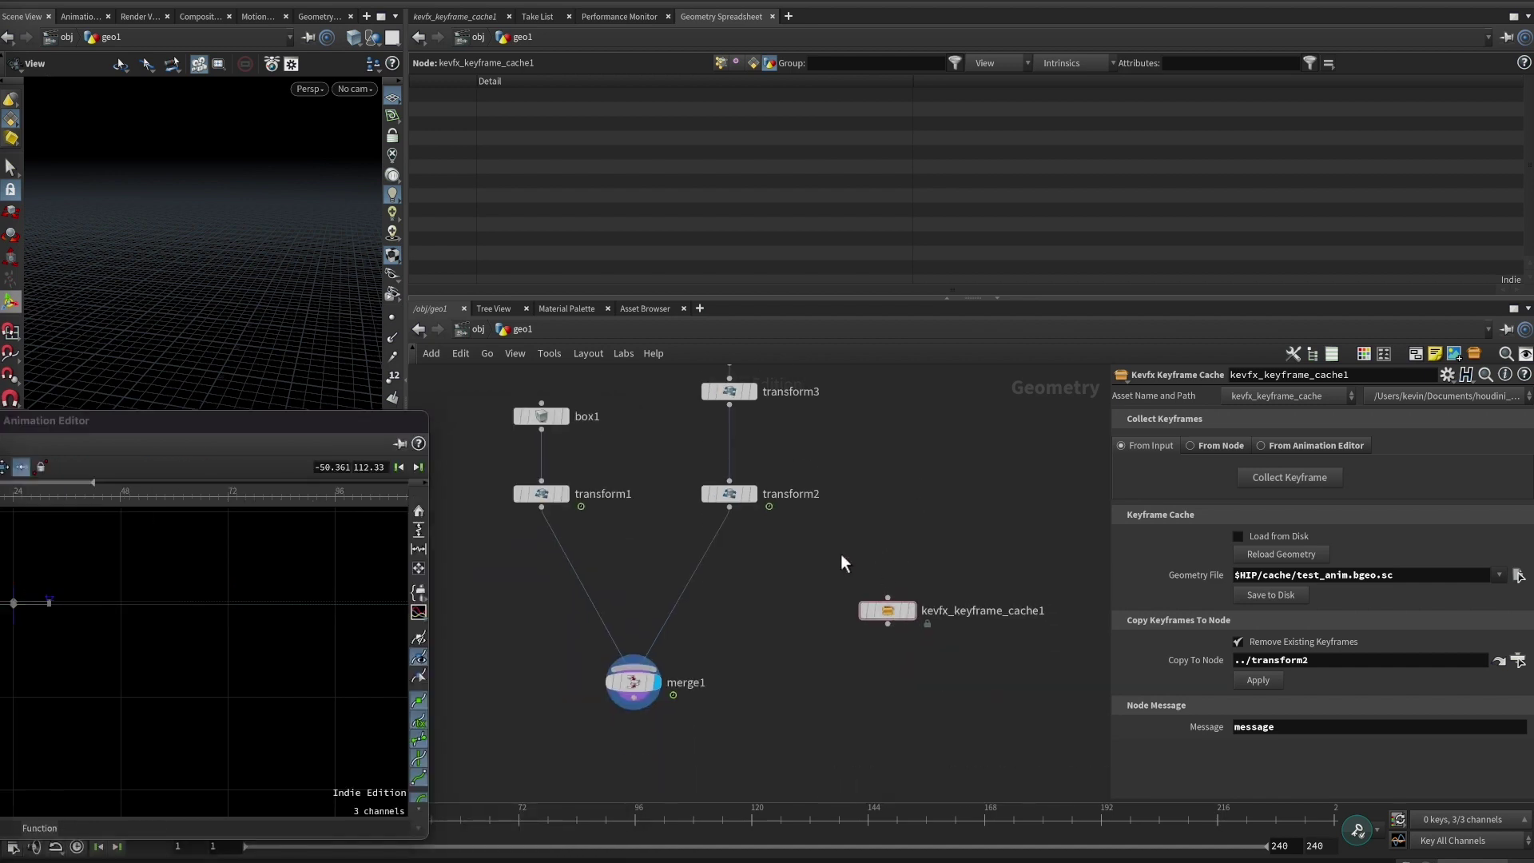
{"action": "left_click", "coordinate": [552, 493]}
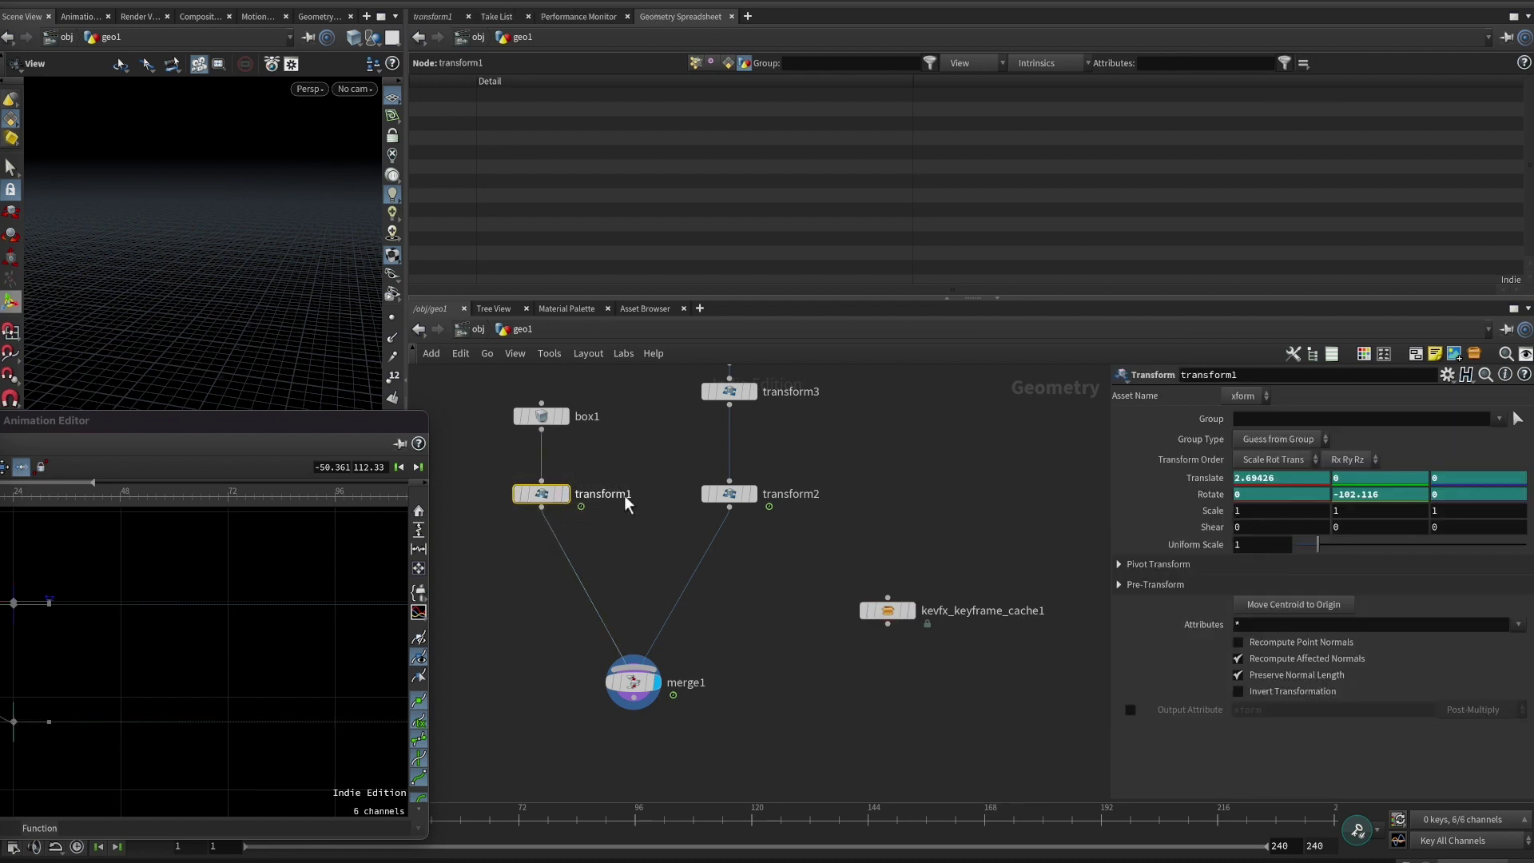
{"action": "left_click_drag", "start_coordinate": [542, 508], "coordinate": [920, 626]}
{"action": "left_click", "coordinate": [915, 627]}
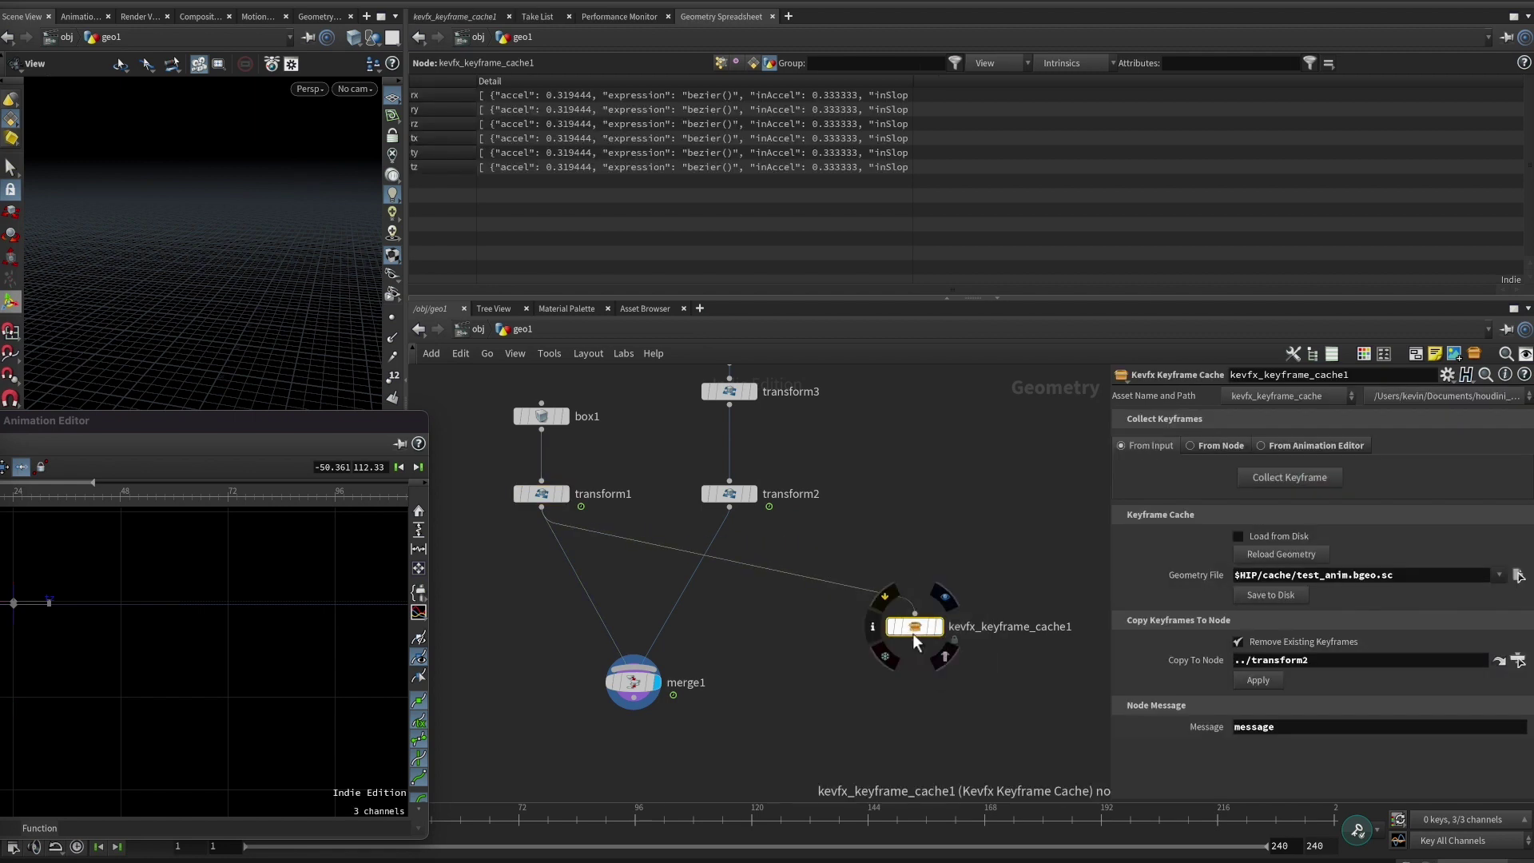